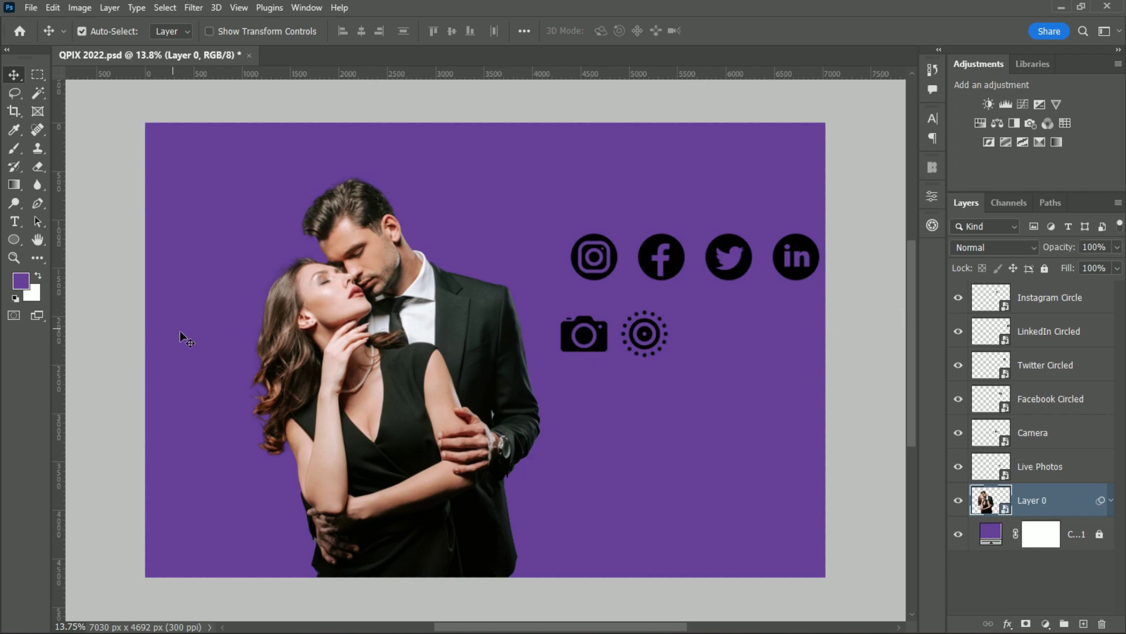
Create a 2048 × 1152 px, 300 ppi document named 'Professional YouTube Banner'.
left_click(30, 7)
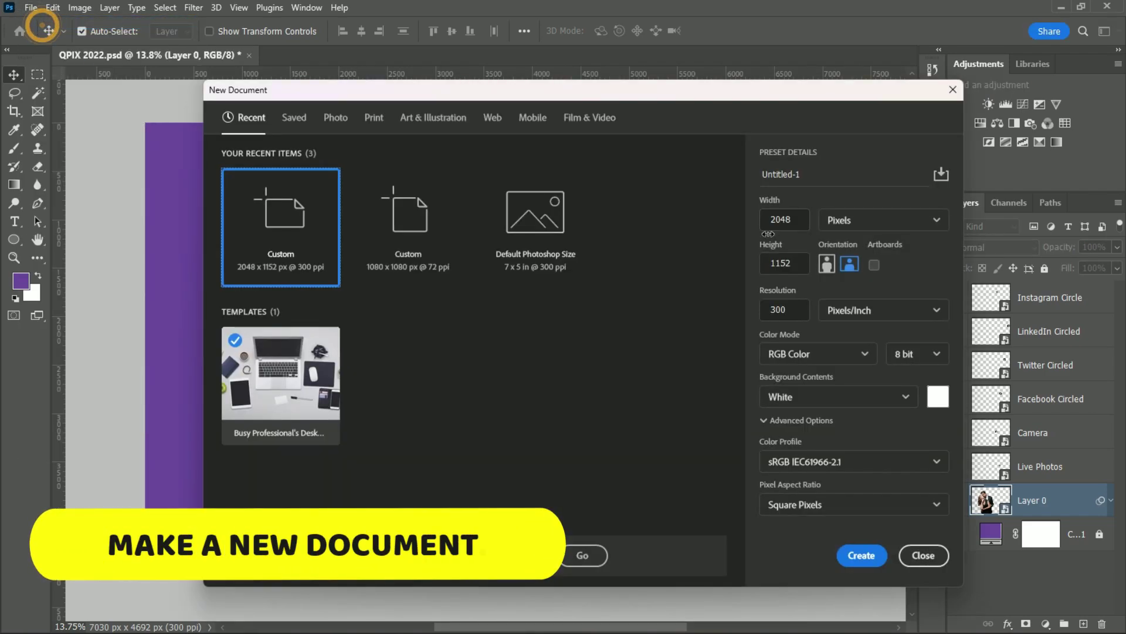
left_click(784, 219)
left_click(784, 262)
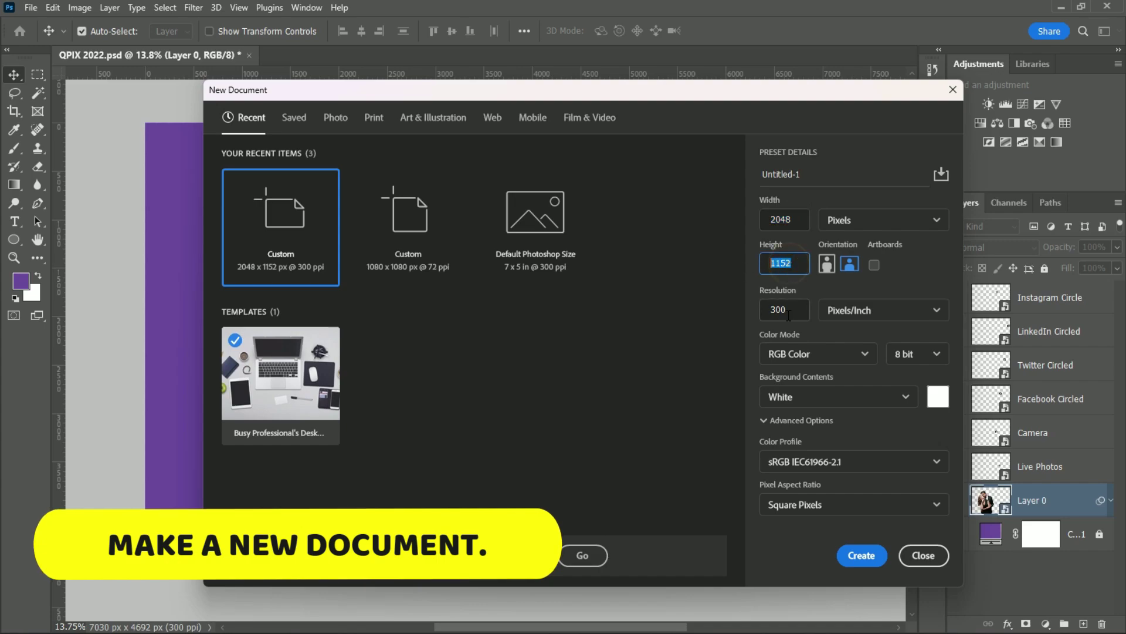
left_click(785, 309)
left_click(814, 174)
type("Professional YouTube Banner")
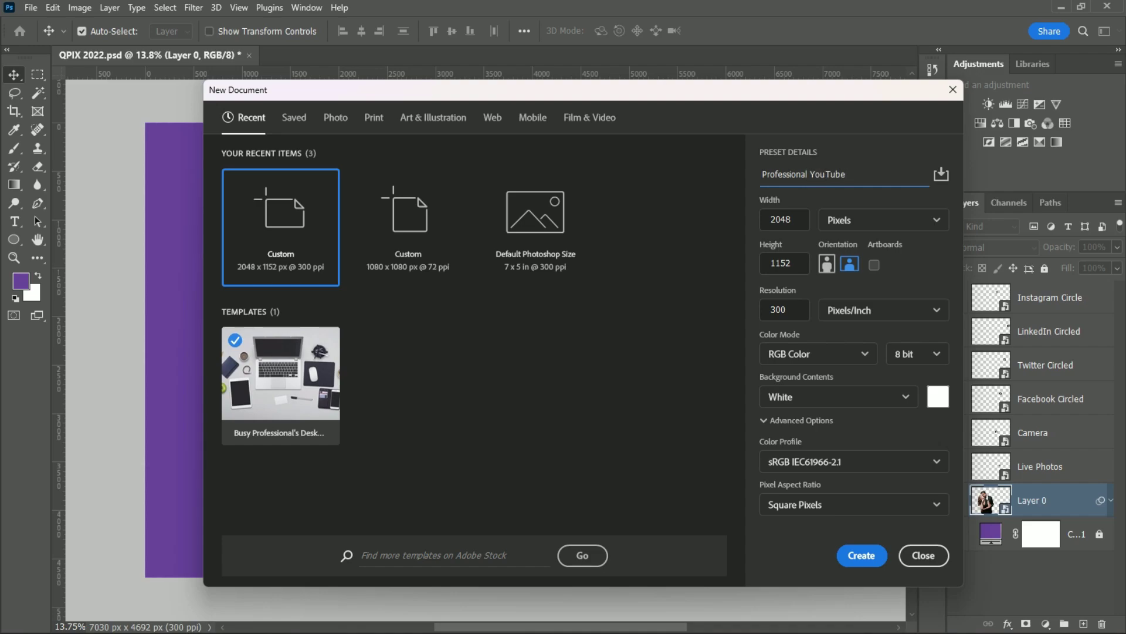
left_click(861, 555)
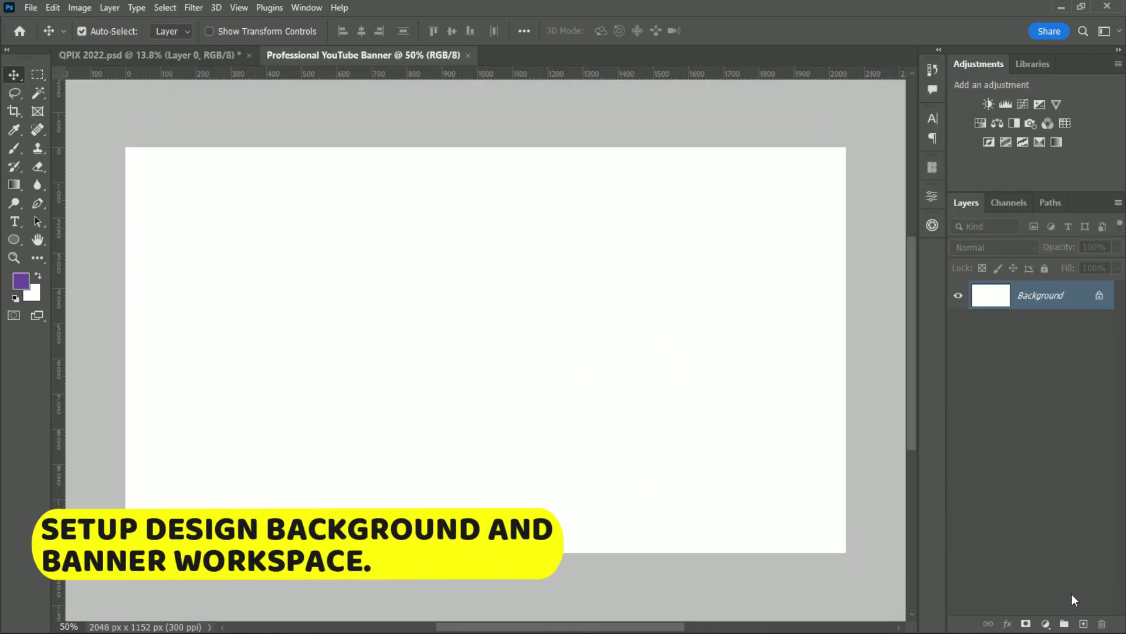
Add a deep purple (#5210bf) Solid Color fill layer over the canvas and lock it.
left_click(1048, 624)
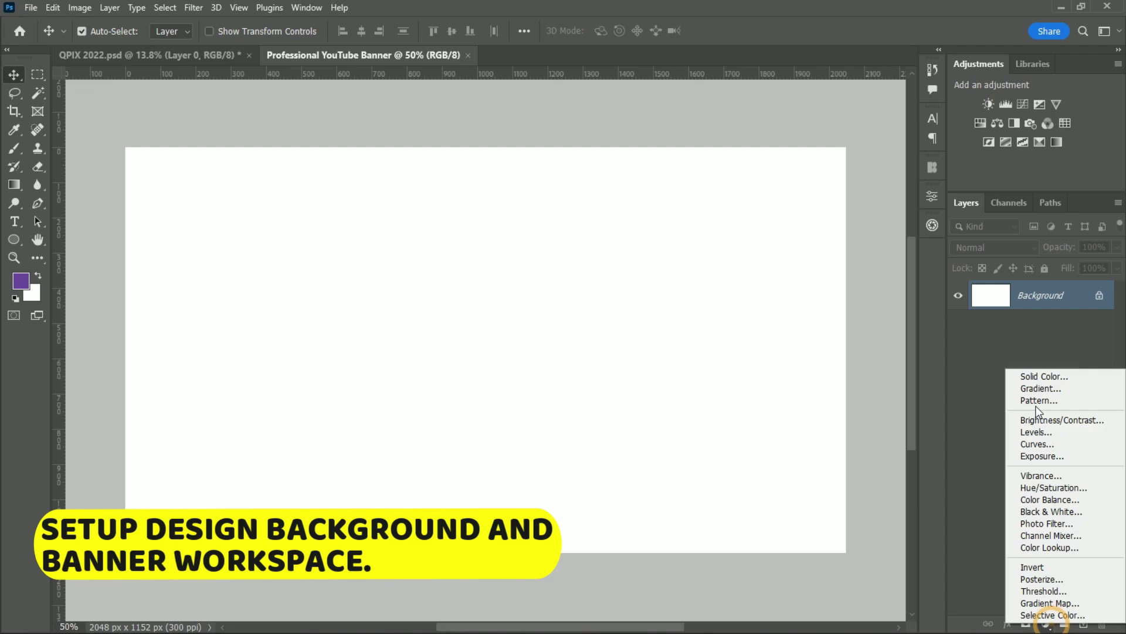
left_click(1031, 373)
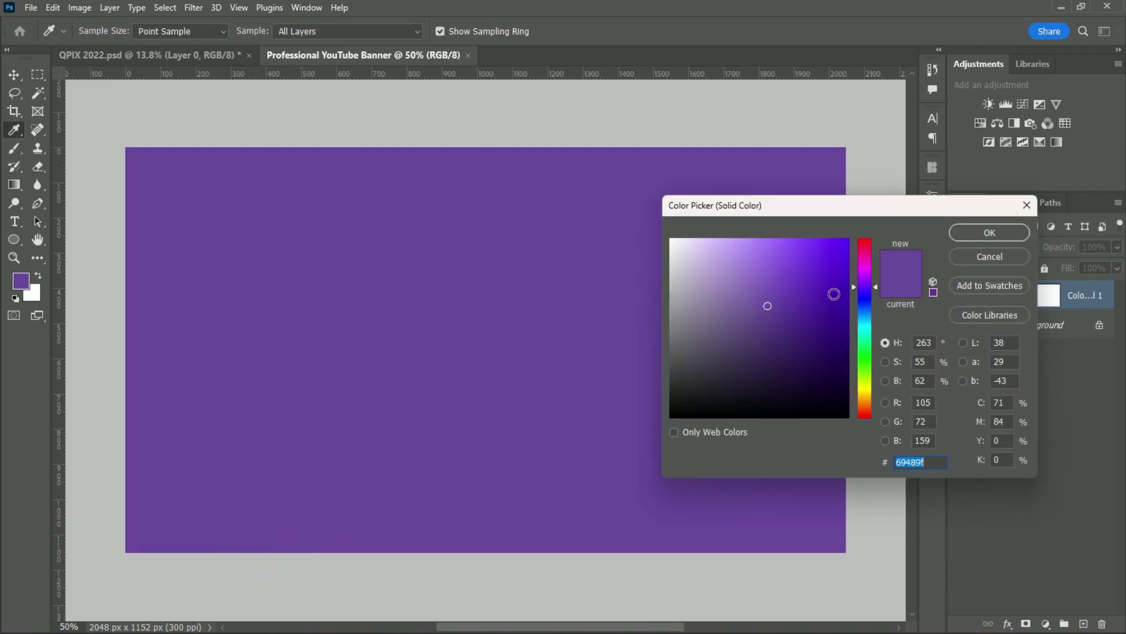
left_click(834, 286)
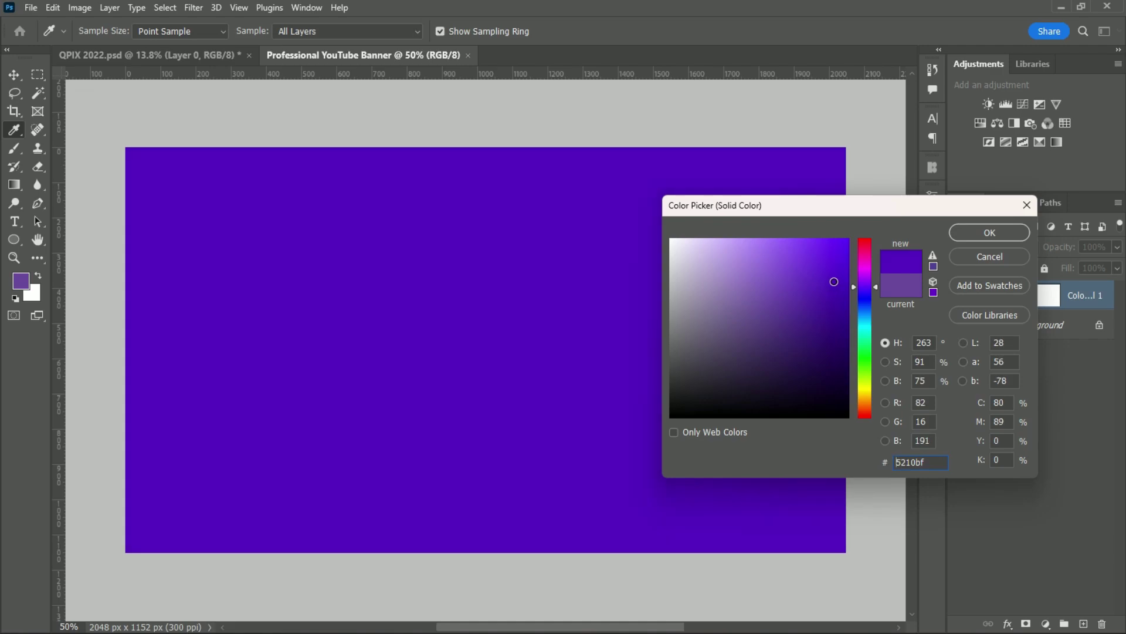
left_click(977, 246)
key("v")
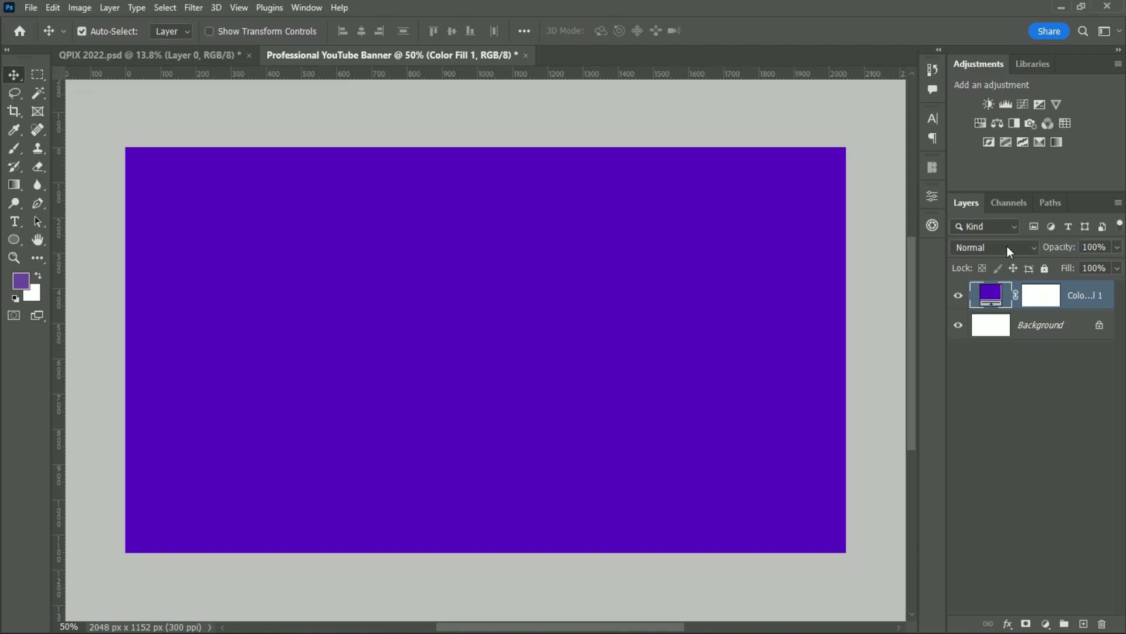
left_click(1045, 269)
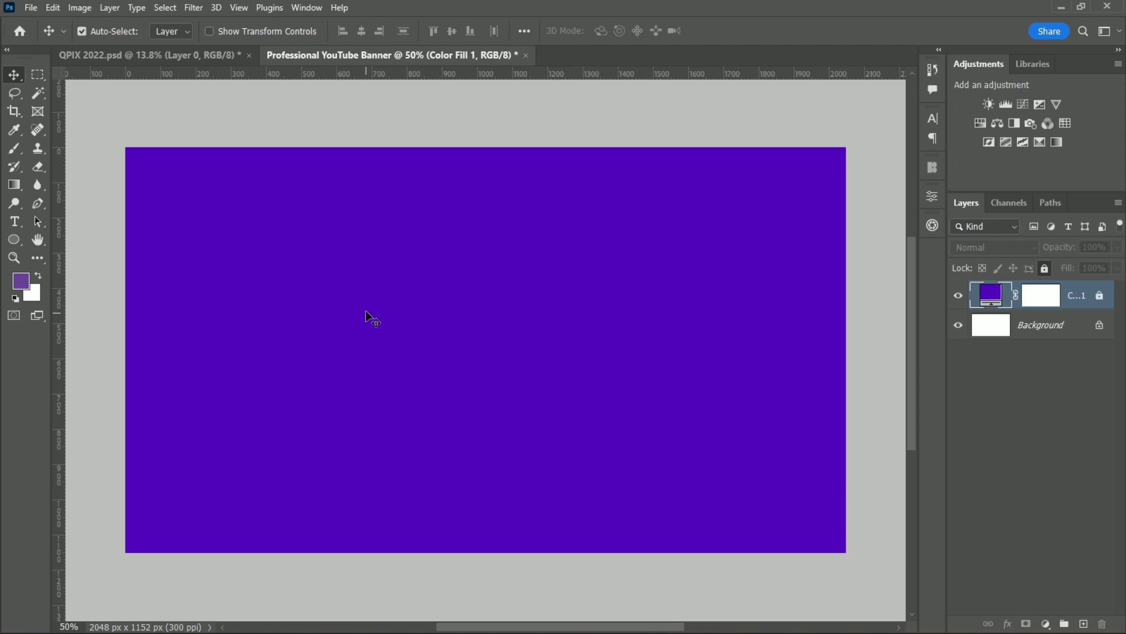
Draw a 1235 × 338 px light purple rectangle with no outline.
right_click(16, 237)
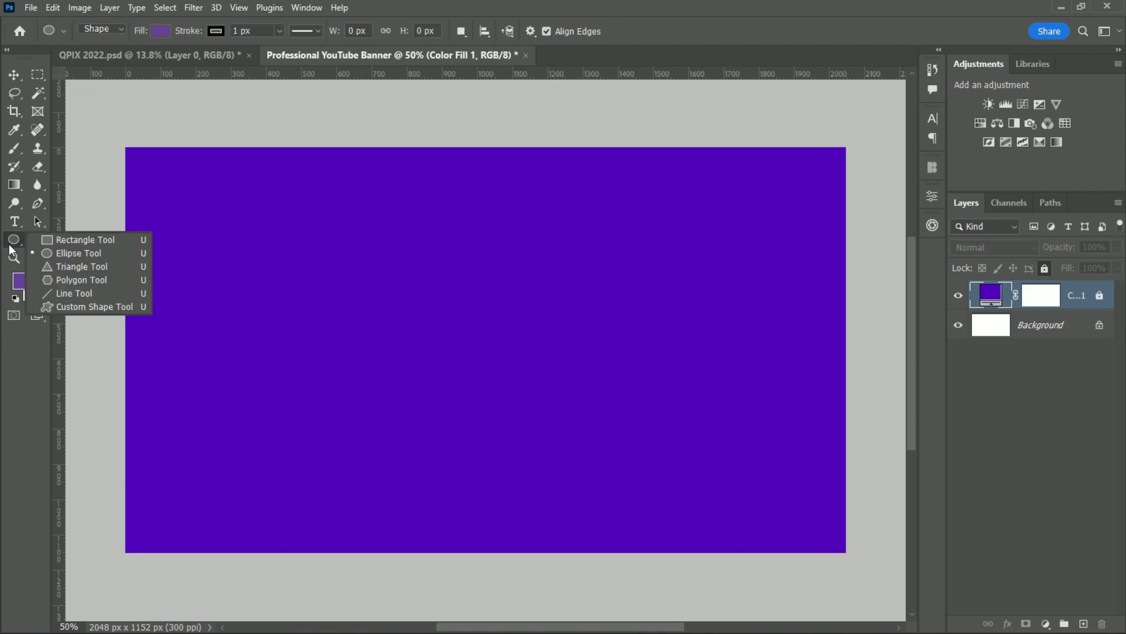
left_click(76, 237)
left_click(435, 325)
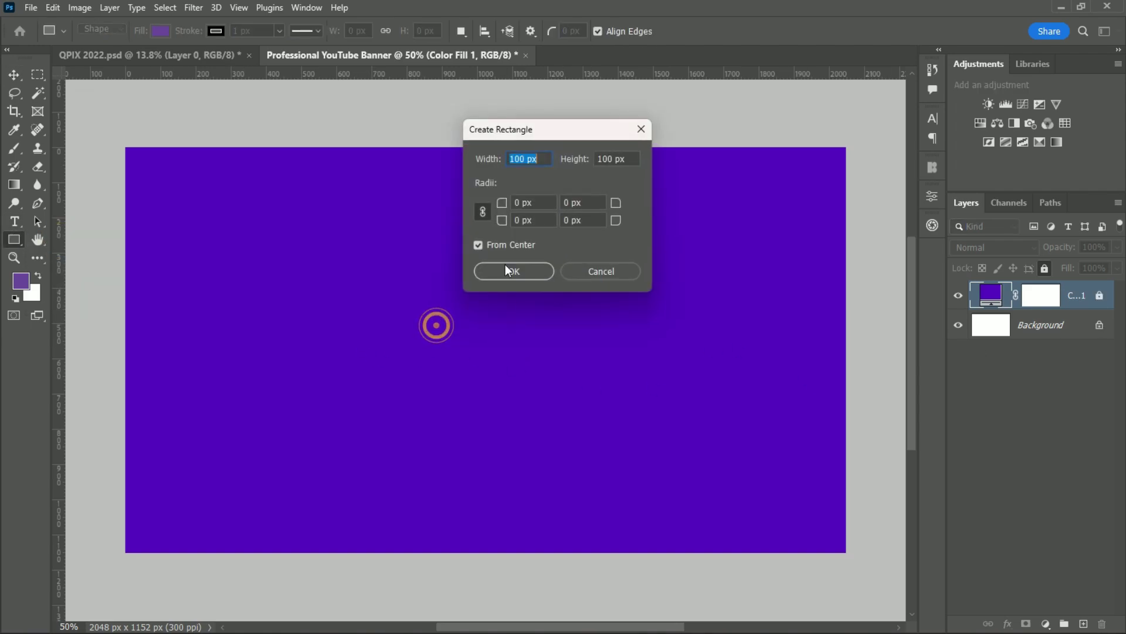
double_click(526, 159)
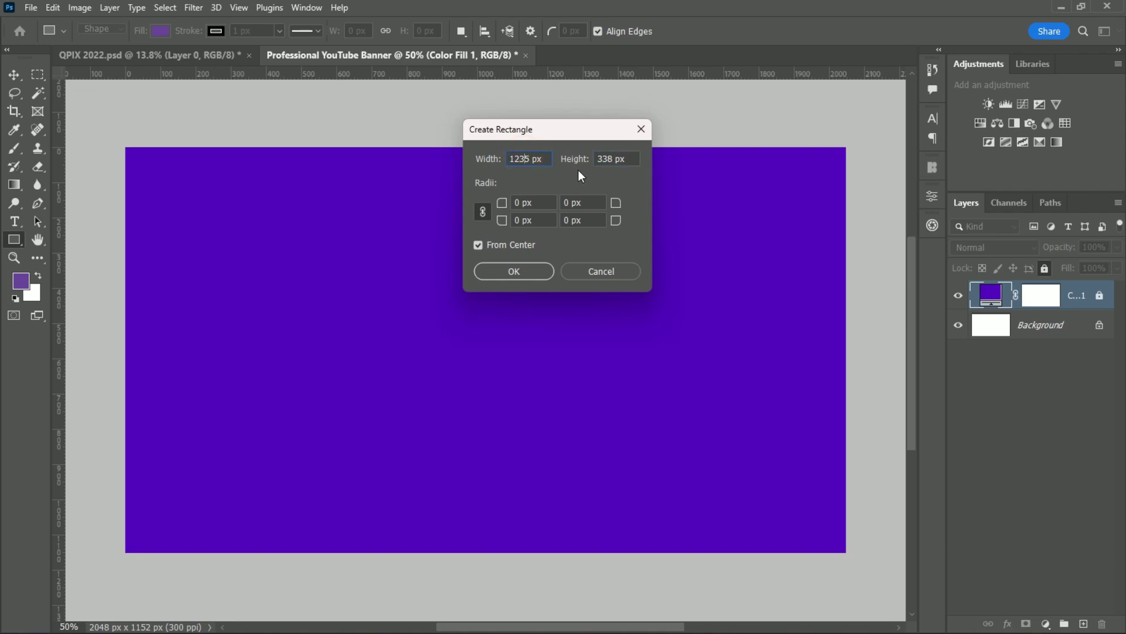
left_click(513, 271)
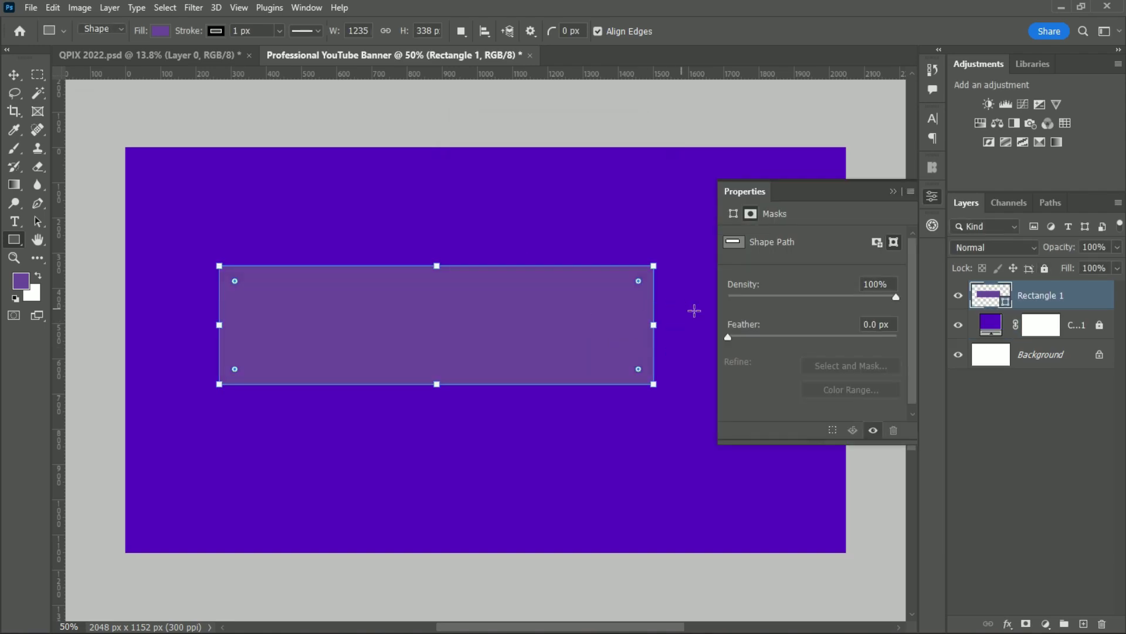
left_click(829, 190)
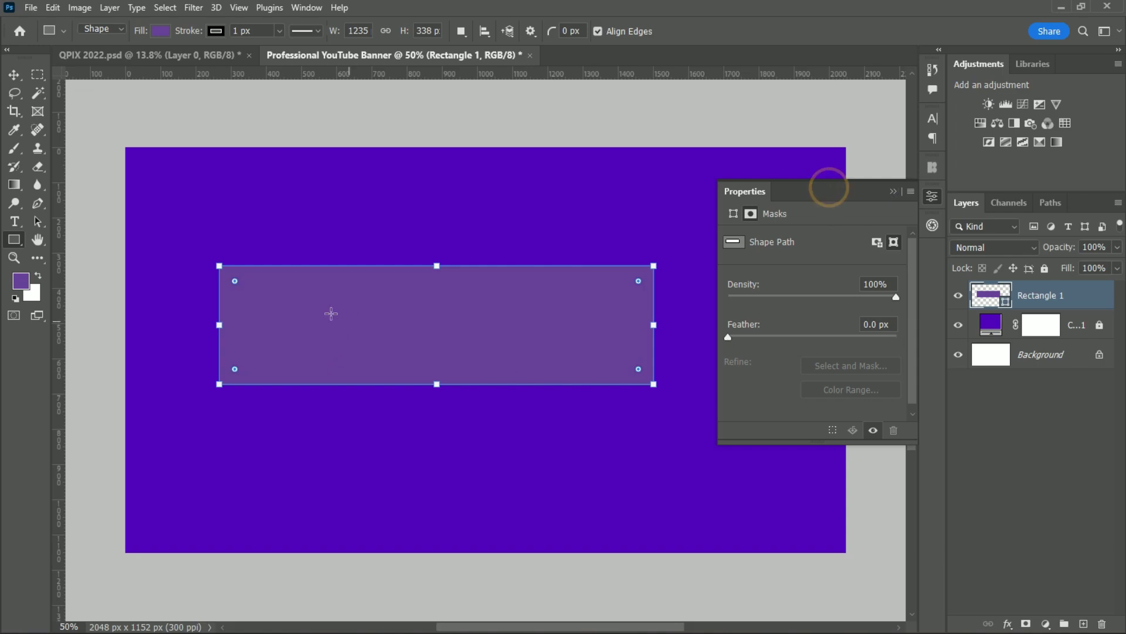
left_click(13, 76)
left_click(1075, 300)
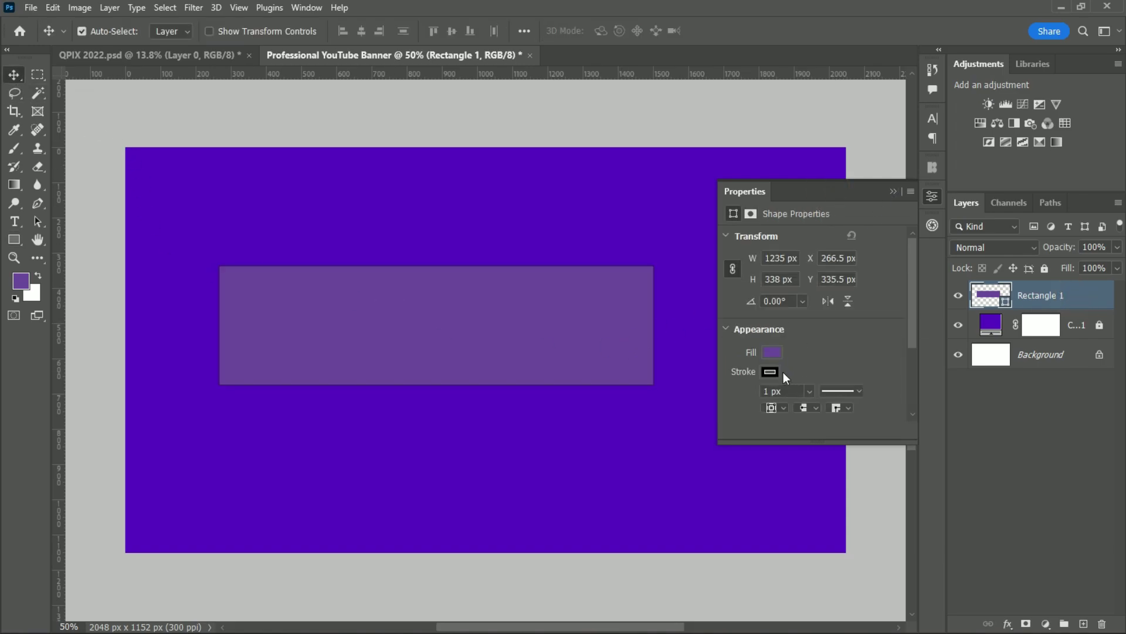
left_click(770, 372)
left_click(825, 345)
Align the rectangle with the Background to centre it horizontally and vertically.
left_click(460, 332)
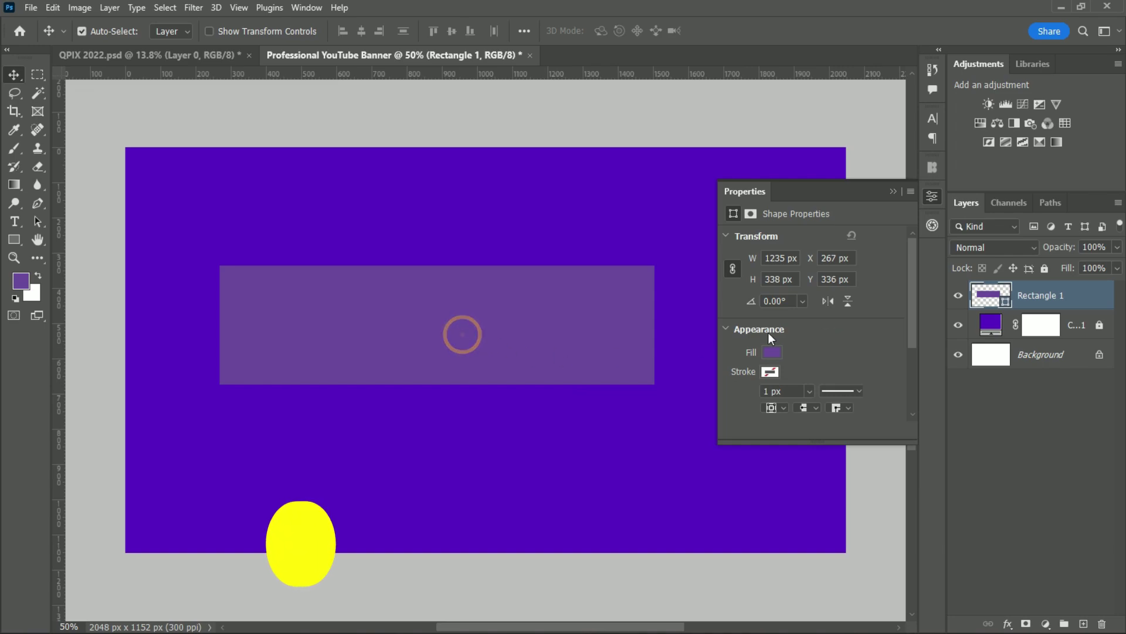
left_click(1041, 355)
left_click(1073, 295, "ctrl")
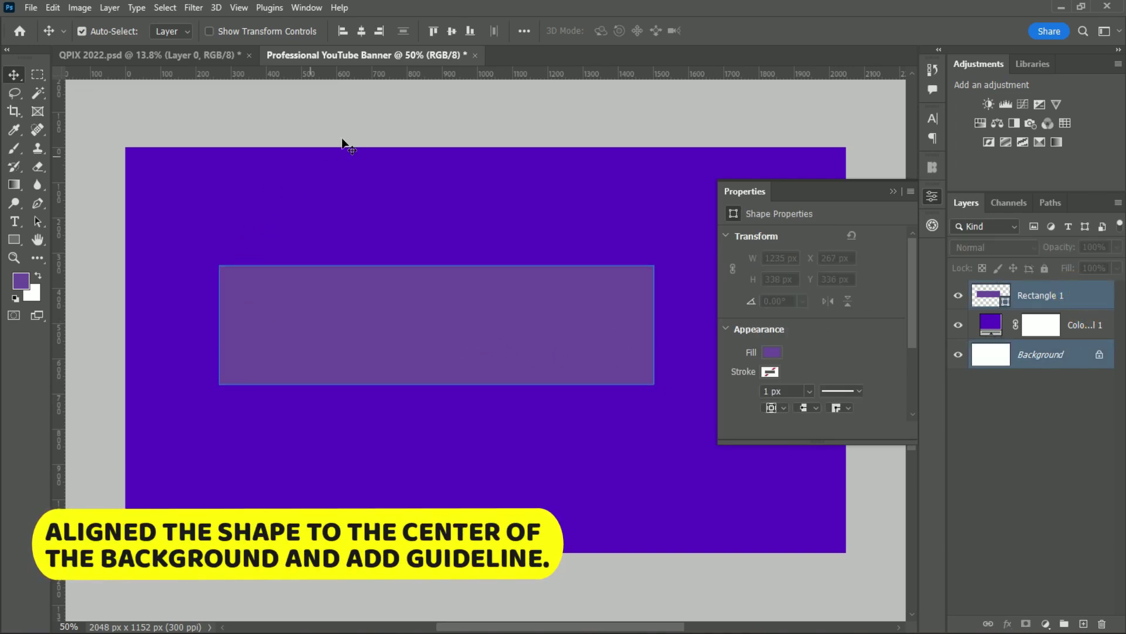
left_click(360, 31)
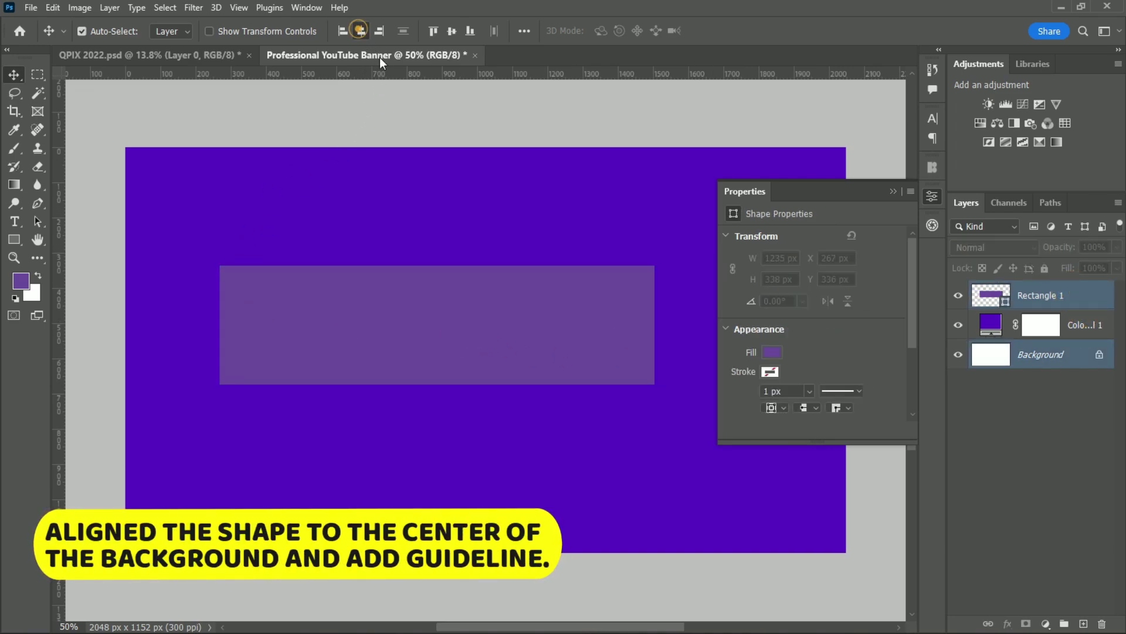
left_click(452, 33)
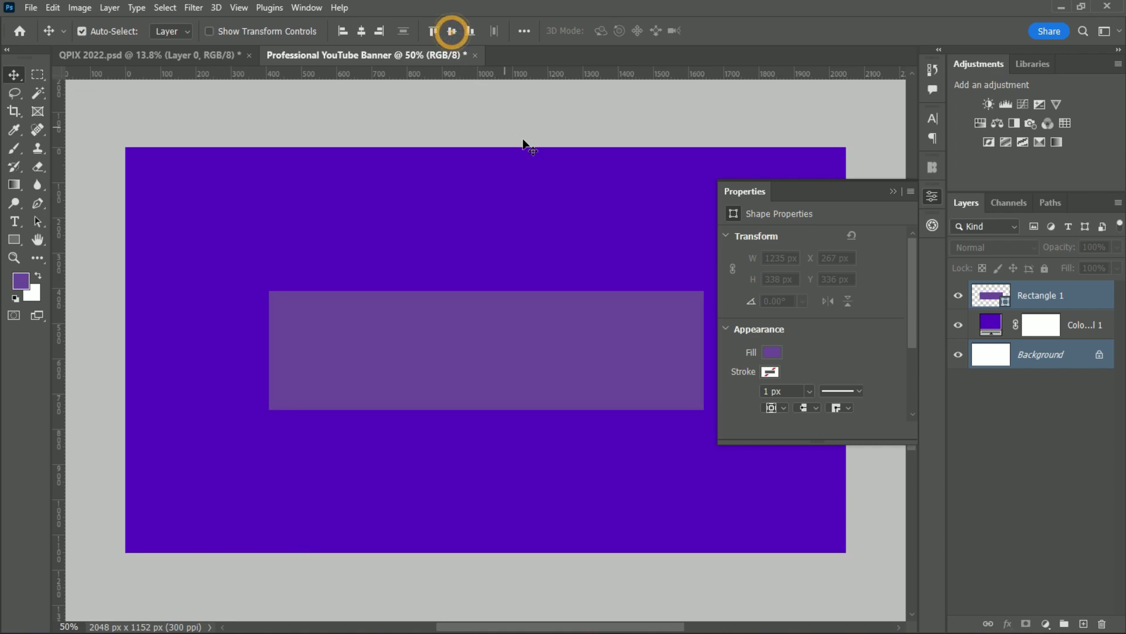
left_click(891, 192)
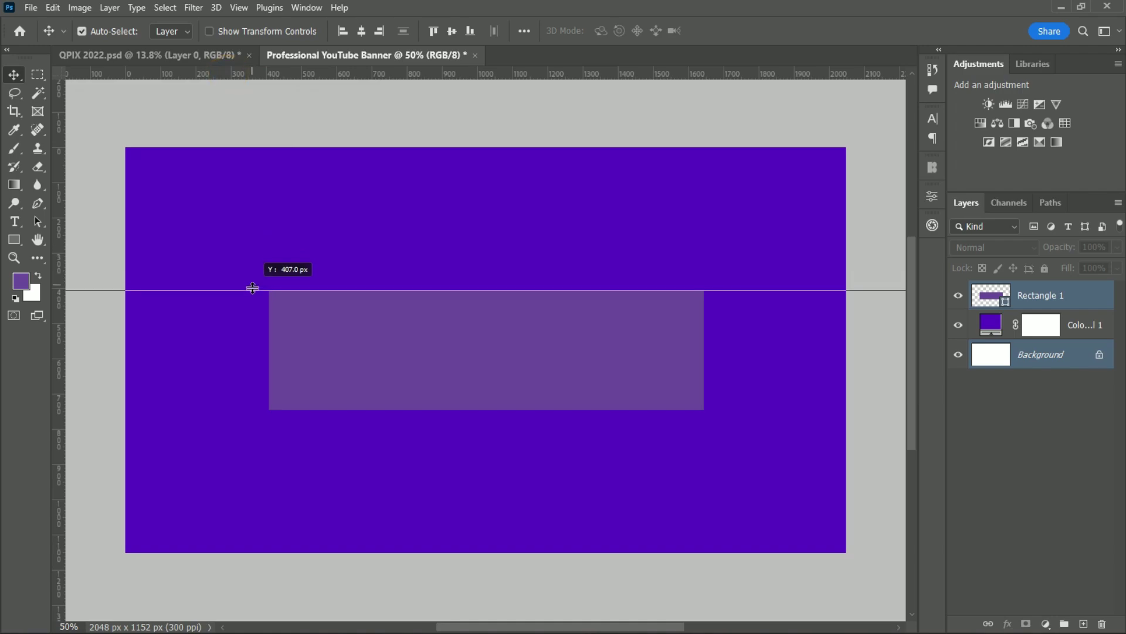
Drag guides onto the rectangle's top, bottom, right and left edges.
left_click_drag(228, 75, 250, 291)
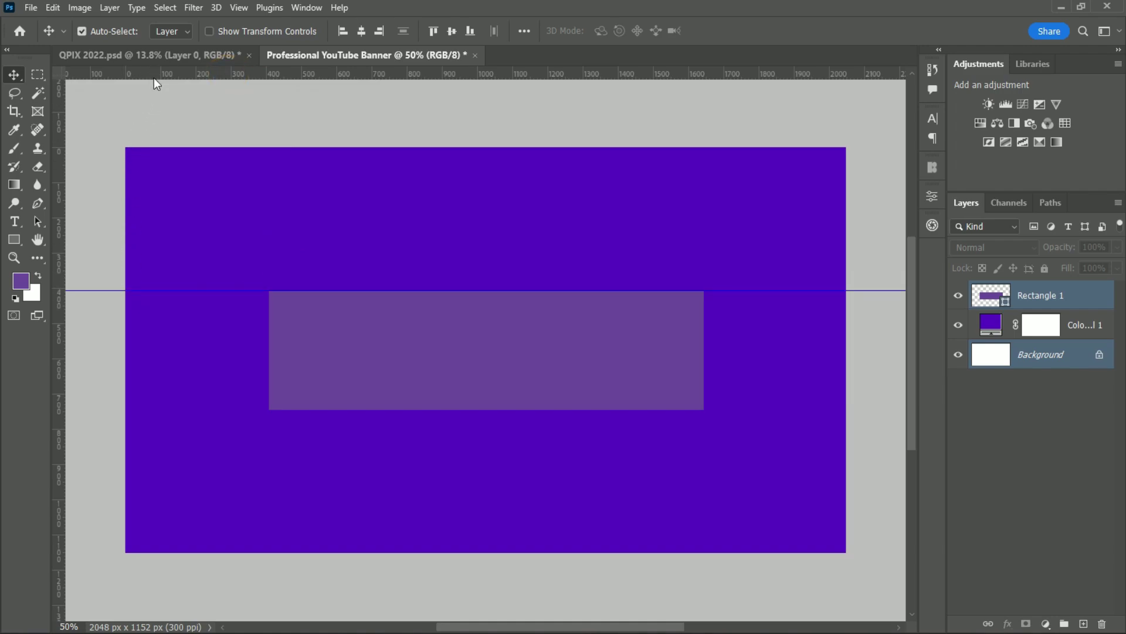
mouse_move(154, 75)
left_mouse_down()
mouse_move(189, 426)
mouse_move(188, 409)
left_mouse_up()
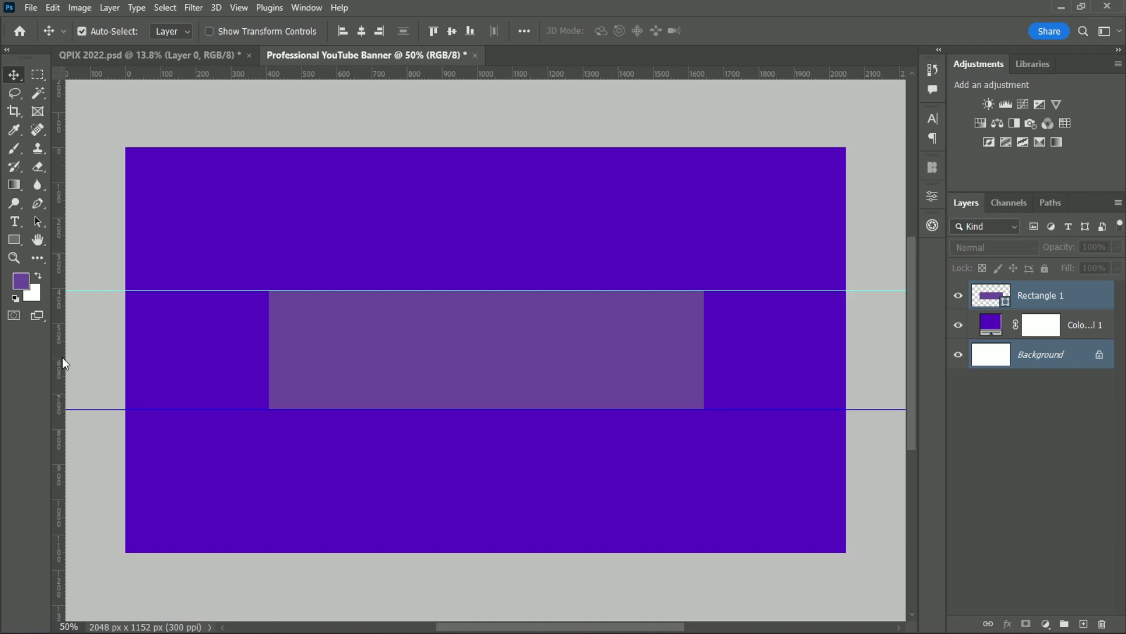
left_click_drag(58, 357, 704, 368)
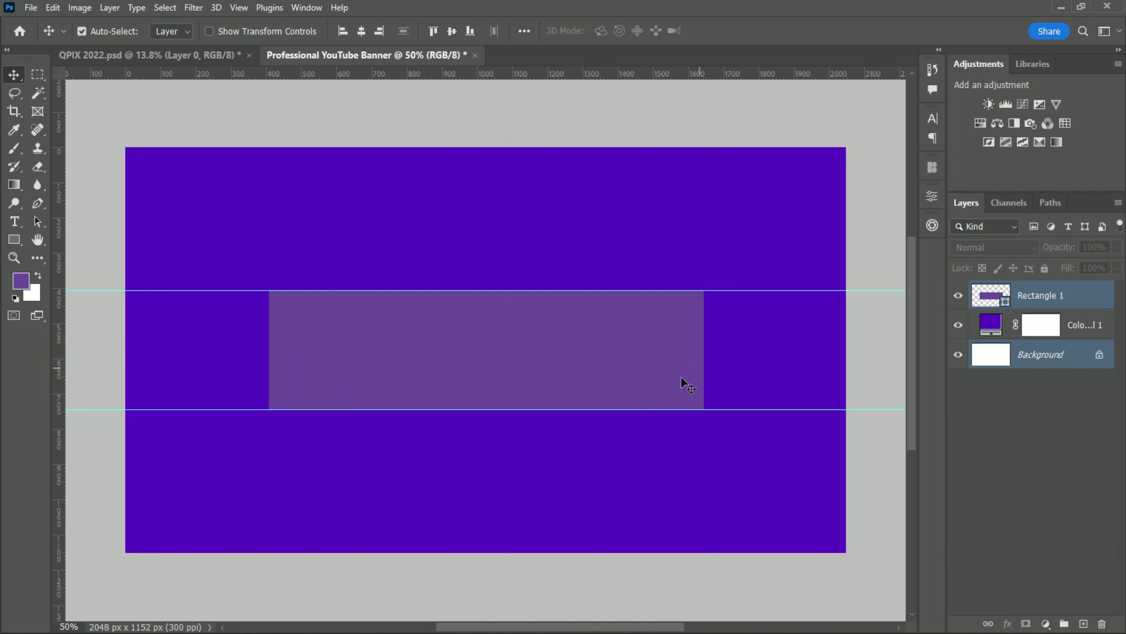
left_click_drag(60, 351, 267, 370)
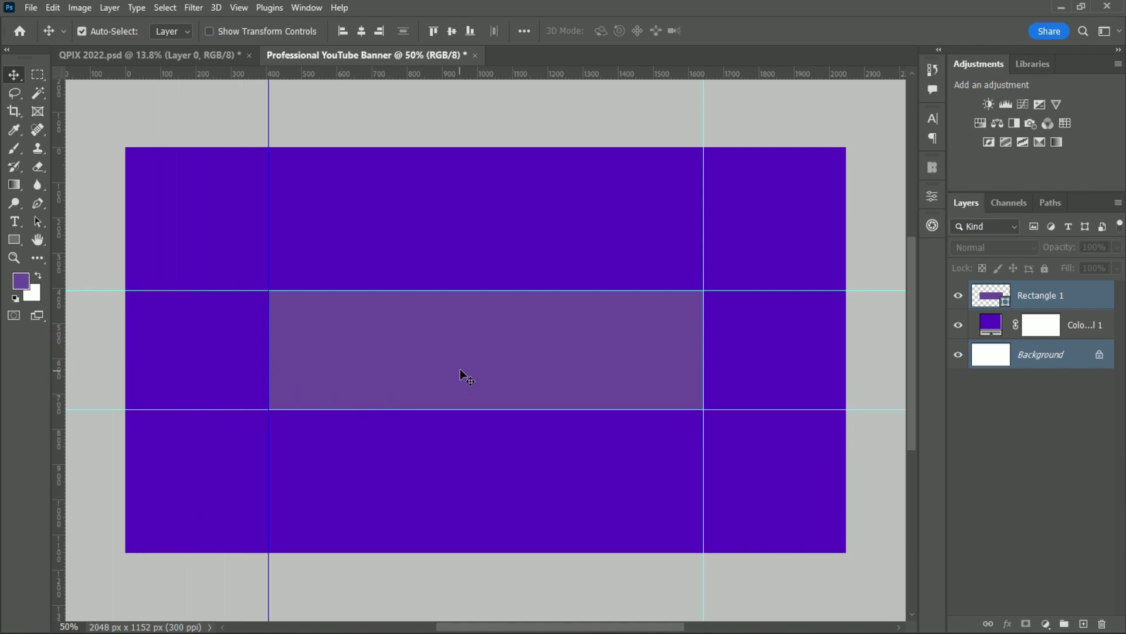
Select only the Rectangle 1 layer and delete it.
left_click(488, 351)
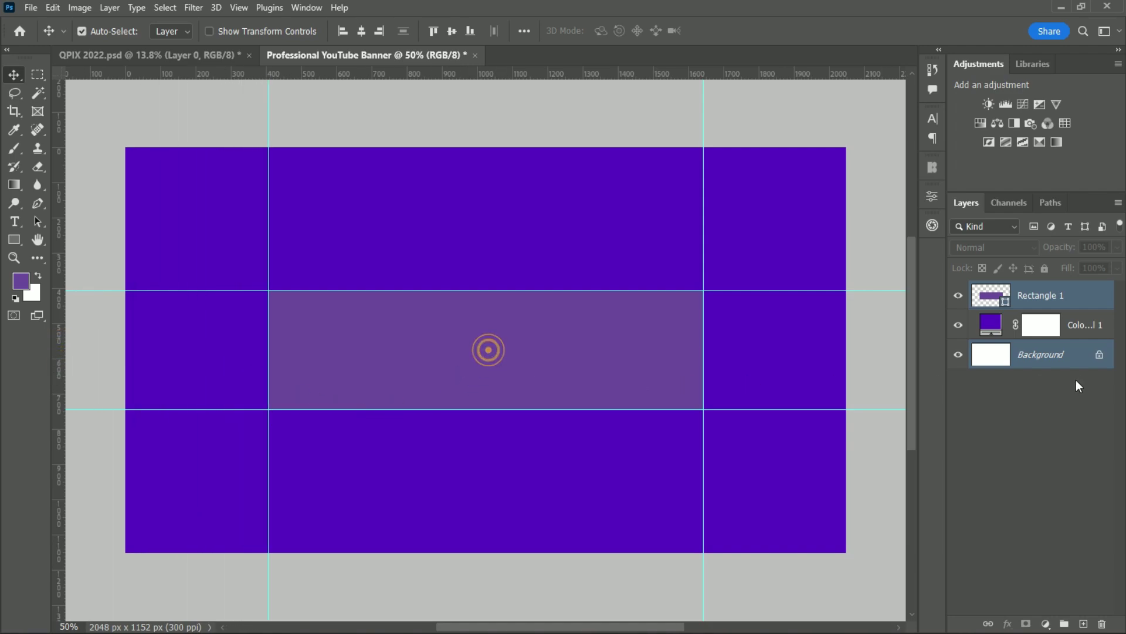
left_click(1075, 293)
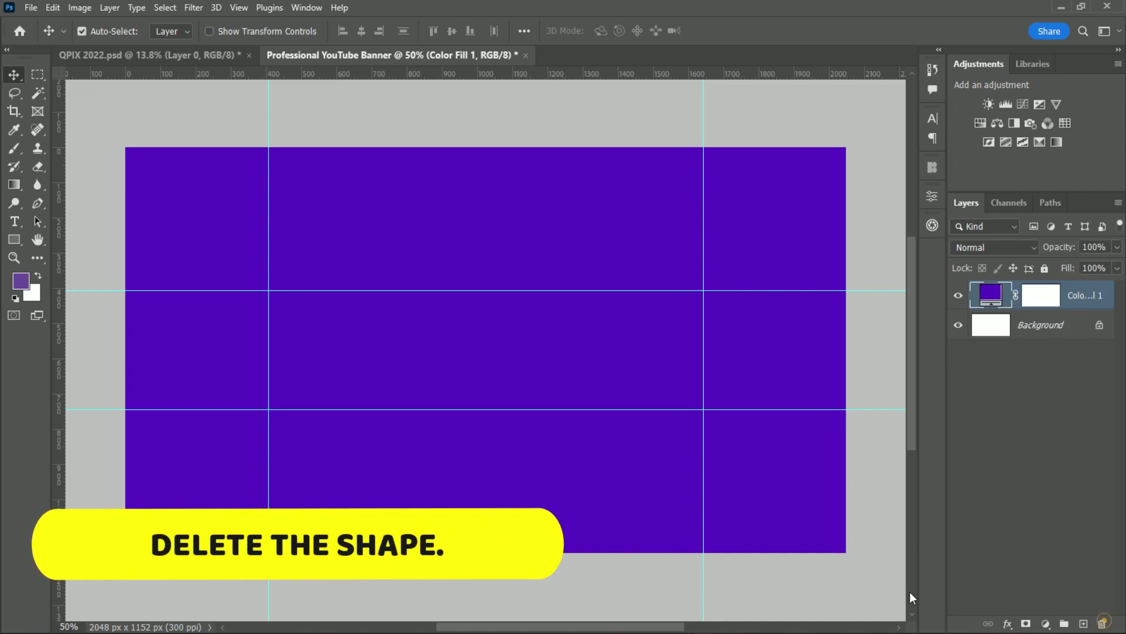
left_click(1103, 624)
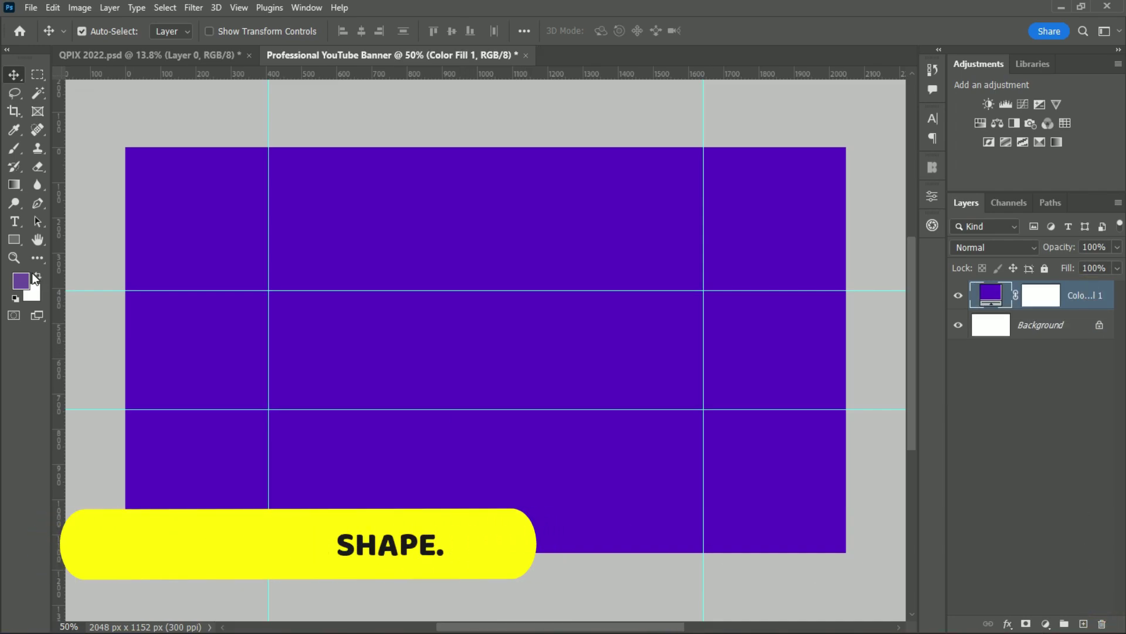
Make a circular selection left of centre and add a new empty layer for it.
left_click(14, 239)
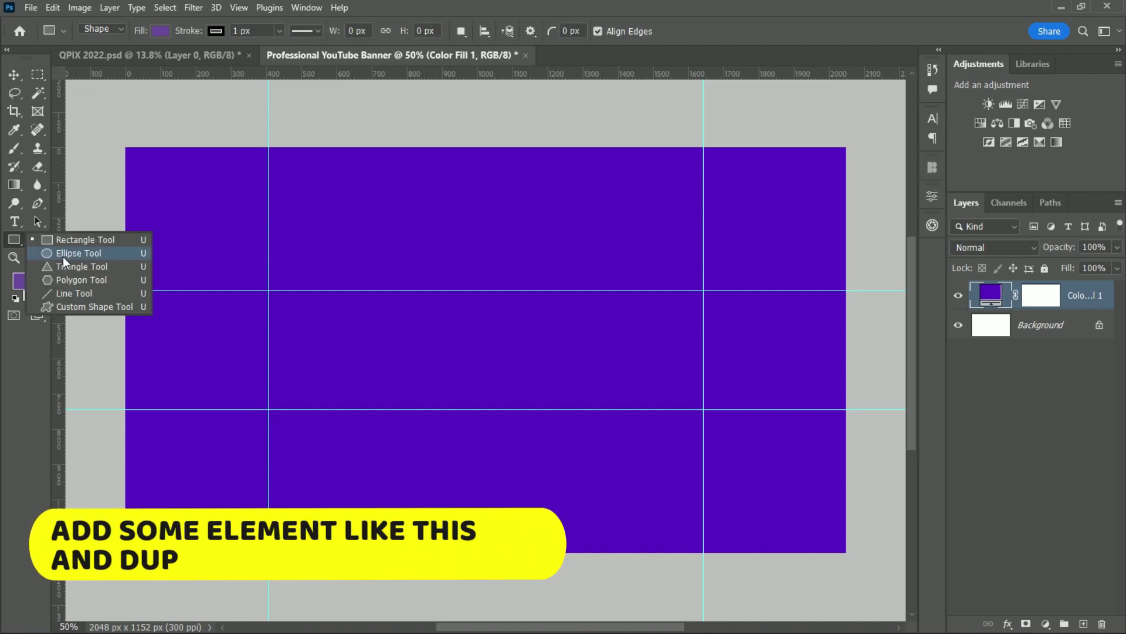
left_click(38, 74)
left_click(109, 88)
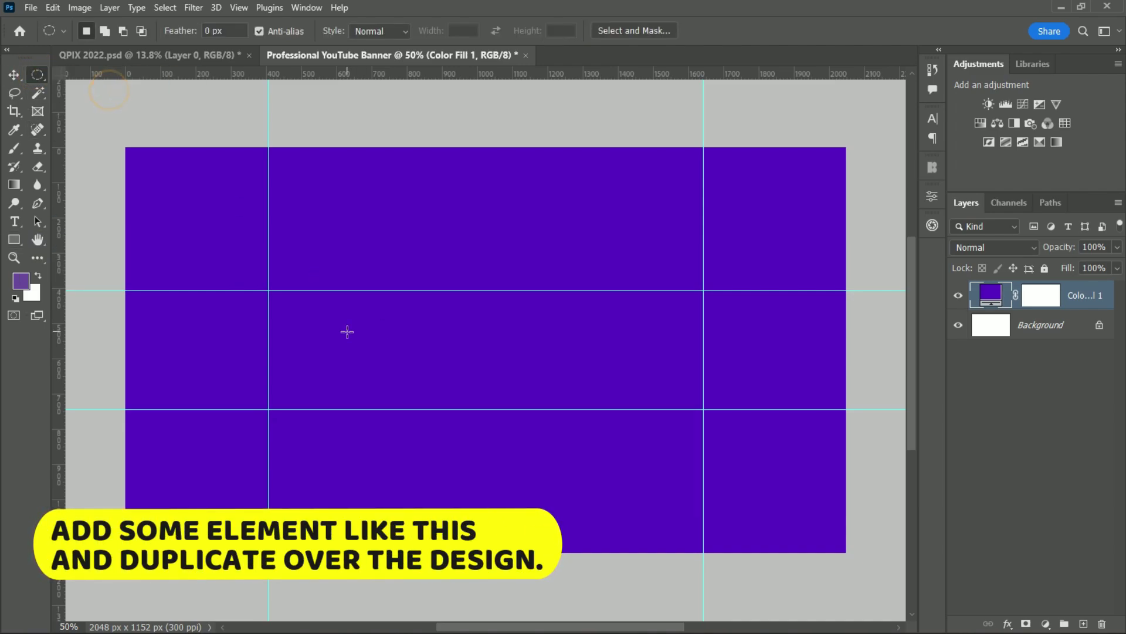
left_click_drag(327, 326, 546, 518)
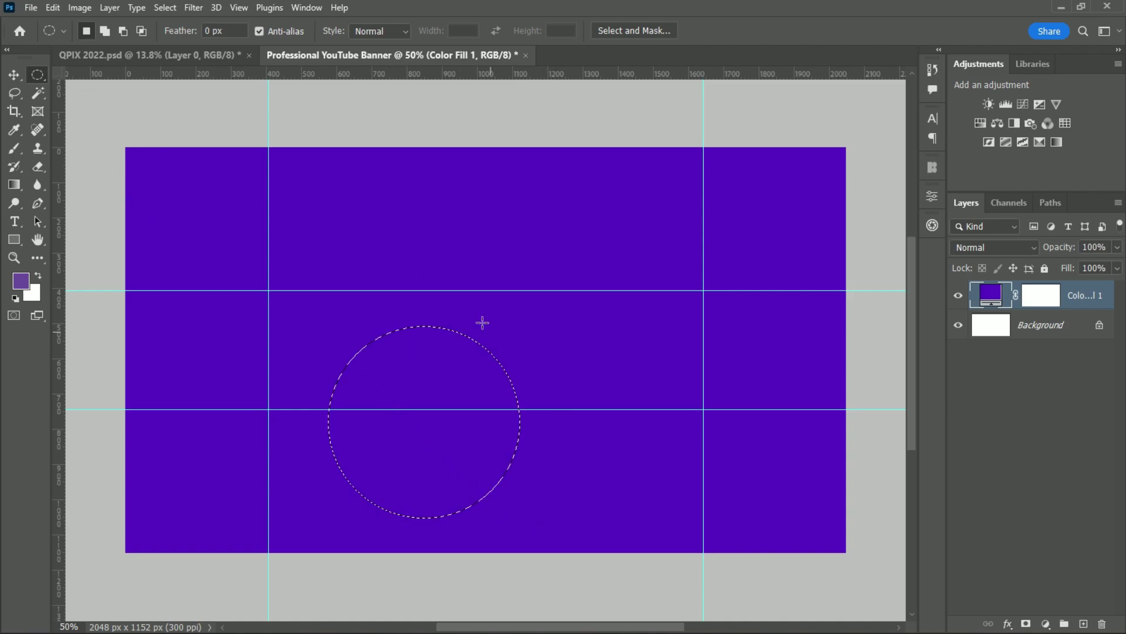
left_click(1084, 624)
left_click(1092, 325)
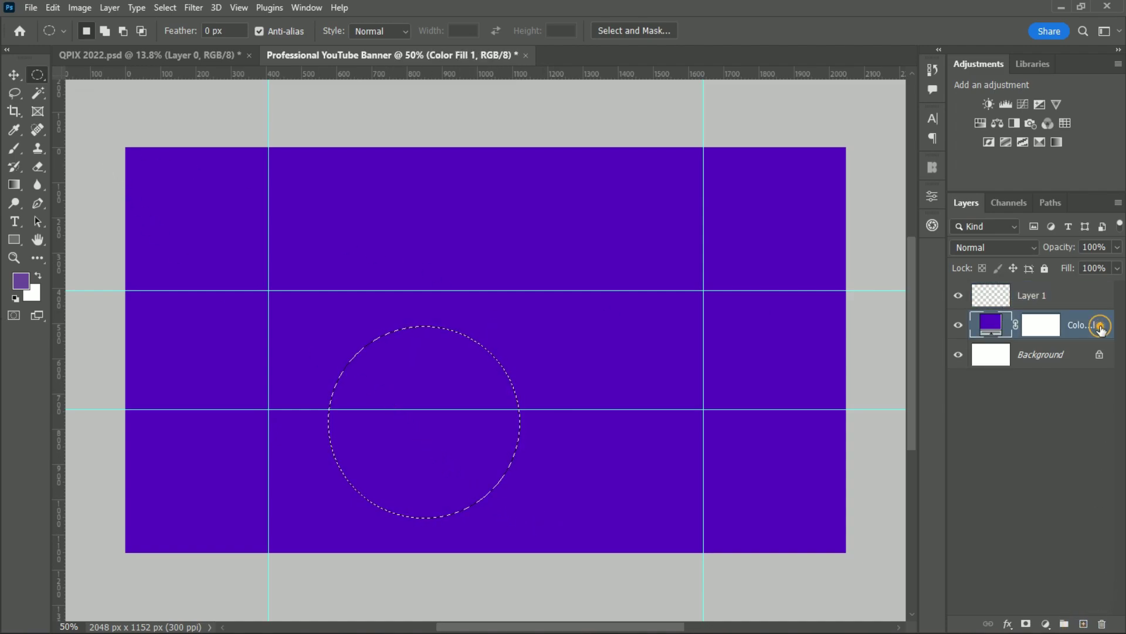
left_click(1045, 268)
left_click(1032, 295)
Set the foreground to a lighter purple, try painting the circle, then delete the paint.
left_click(14, 130)
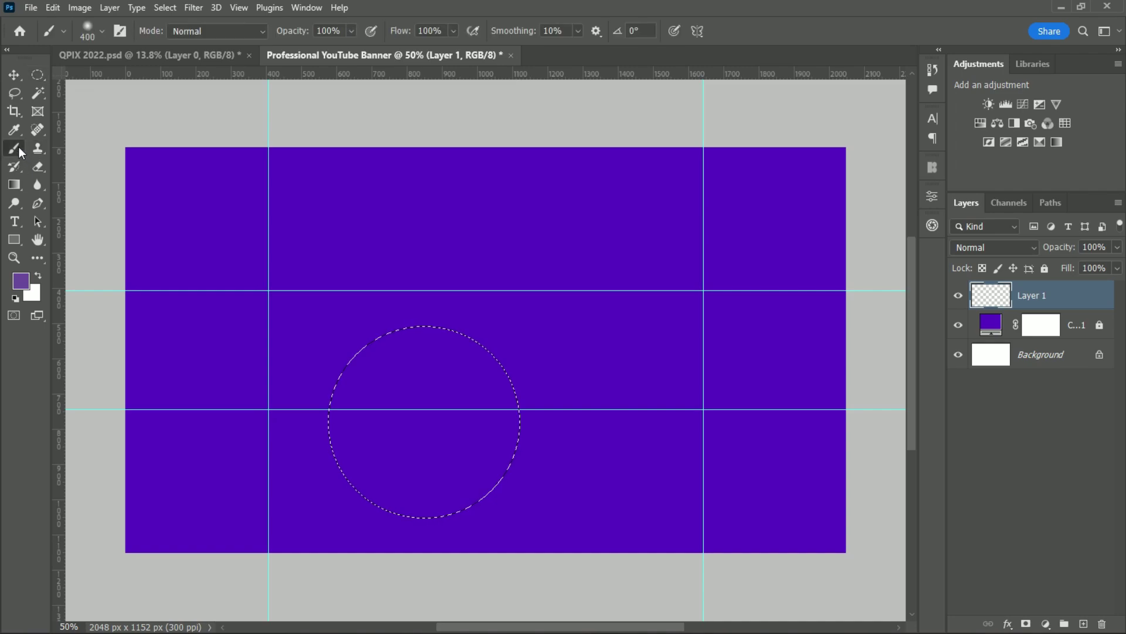
left_click(20, 281)
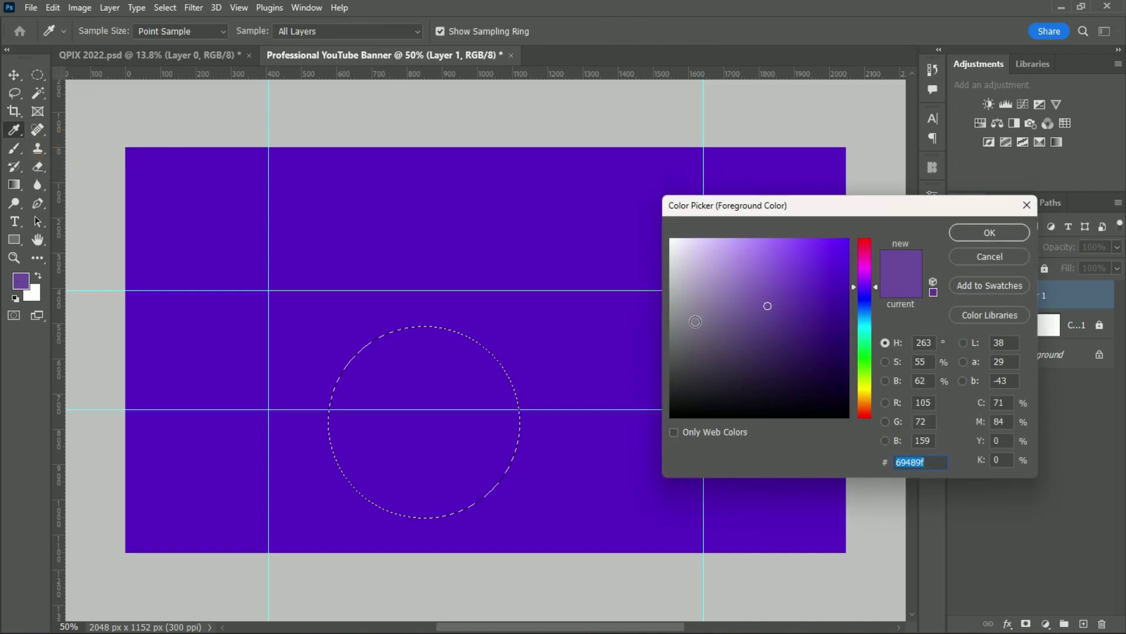
left_click(760, 292)
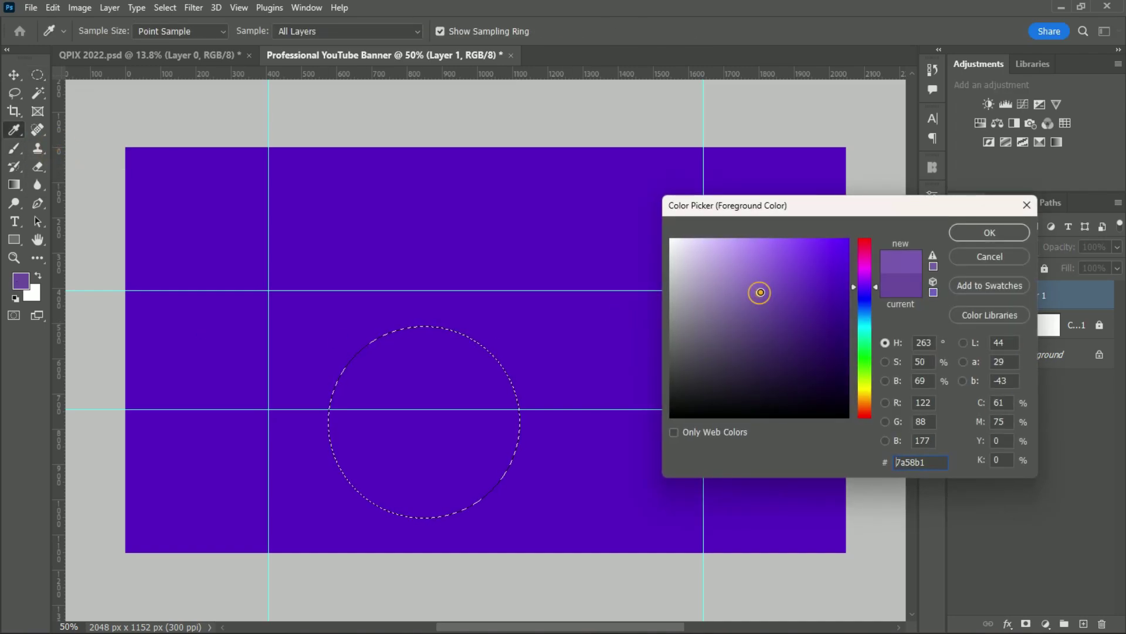
left_click(989, 233)
key("b")
mouse_move(350, 385)
left_mouse_down()
mouse_move(521, 533)
mouse_move(312, 382)
mouse_move(422, 511)
mouse_move(360, 503)
mouse_move(357, 322)
mouse_move(401, 389)
mouse_move(410, 541)
left_mouse_up()
key("v")
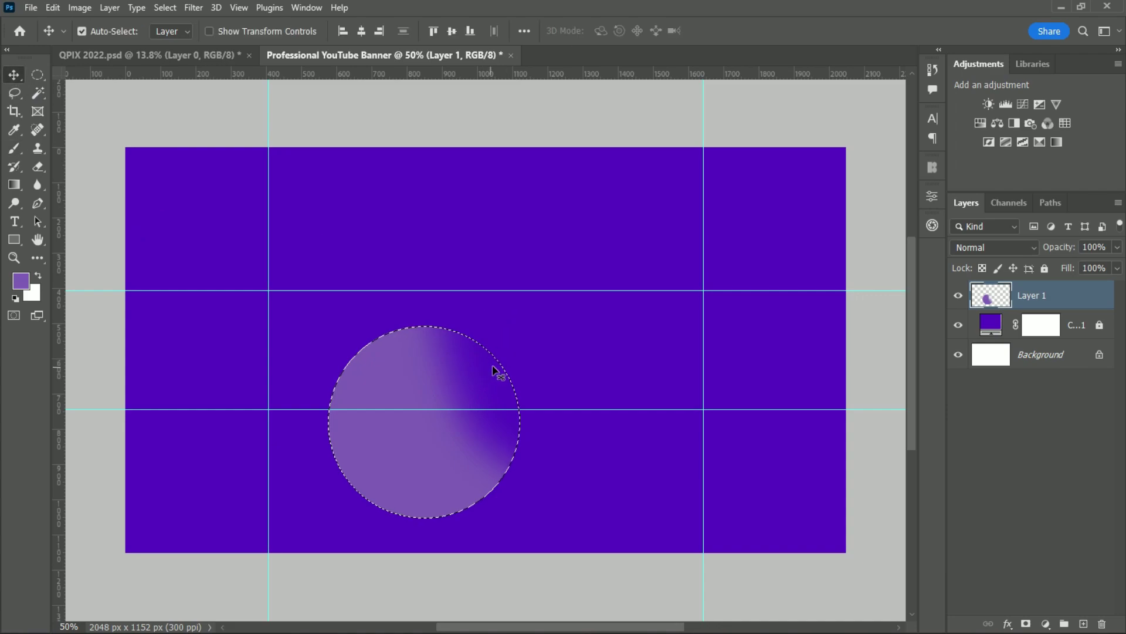
key("Delete")
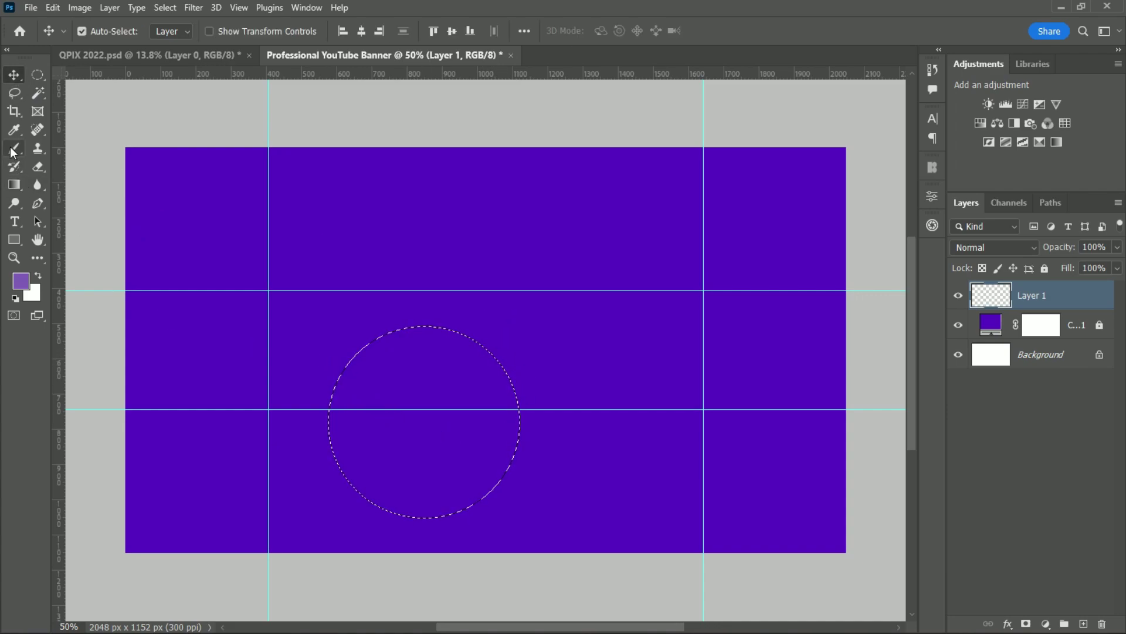
Paint the circle with an 800 px soft brush, deselect, and move it up-left.
left_click(14, 148)
left_click(69, 150)
mouse_move(340, 359)
left_mouse_down()
mouse_move(389, 364)
mouse_move(352, 473)
left_mouse_up()
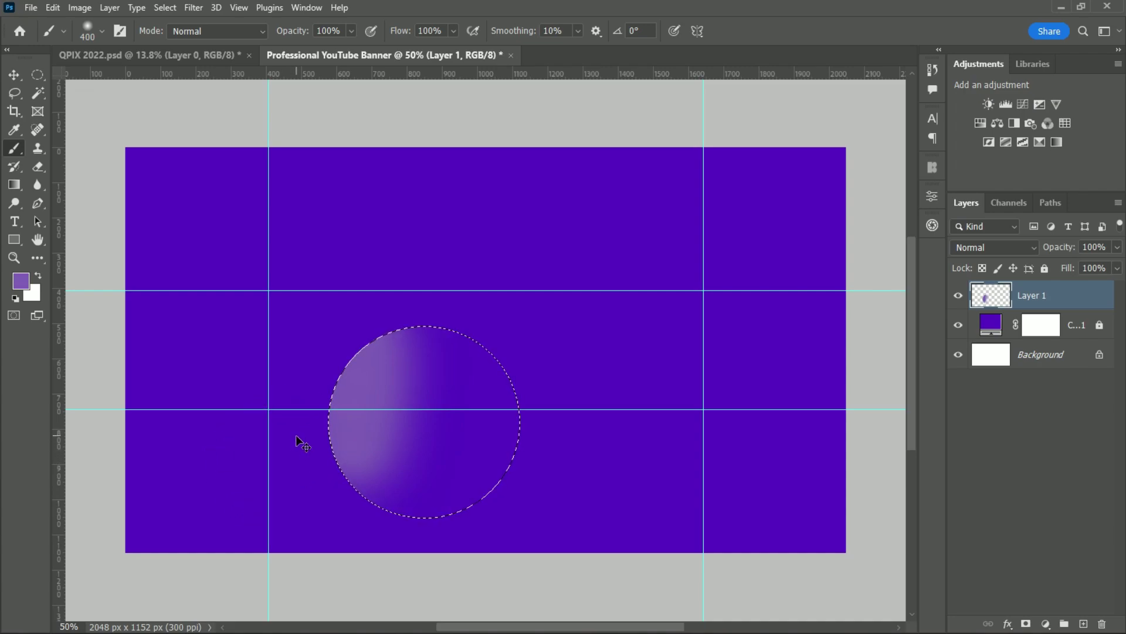
key("ctrl+z")
key("bracketright")
key("bracketright")
key("bracketright")
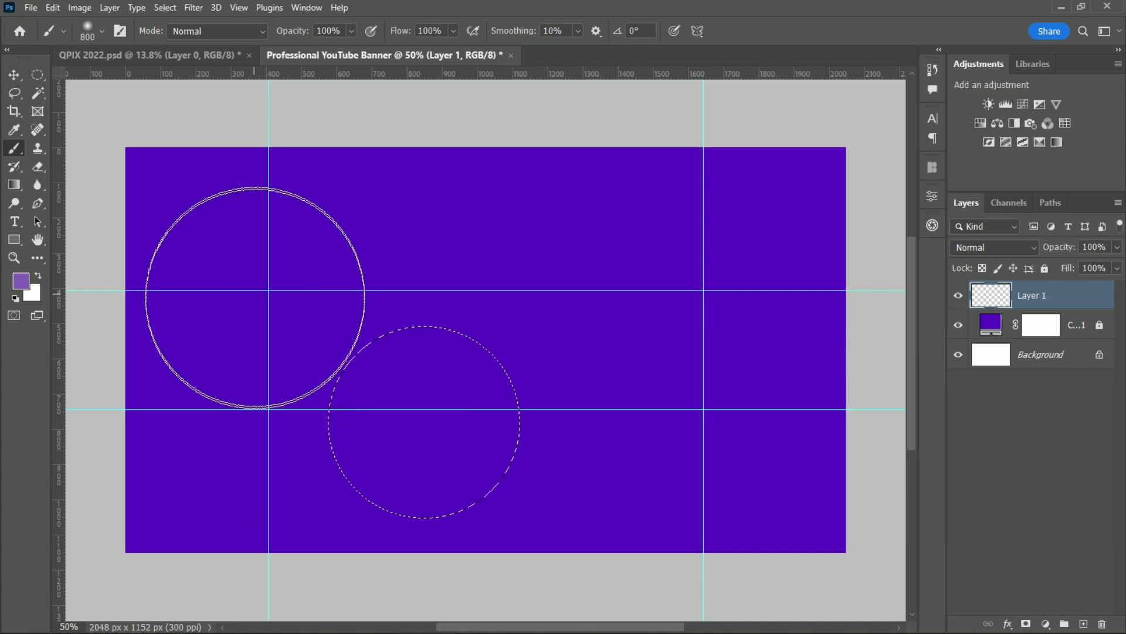
left_click_drag(288, 387, 397, 554)
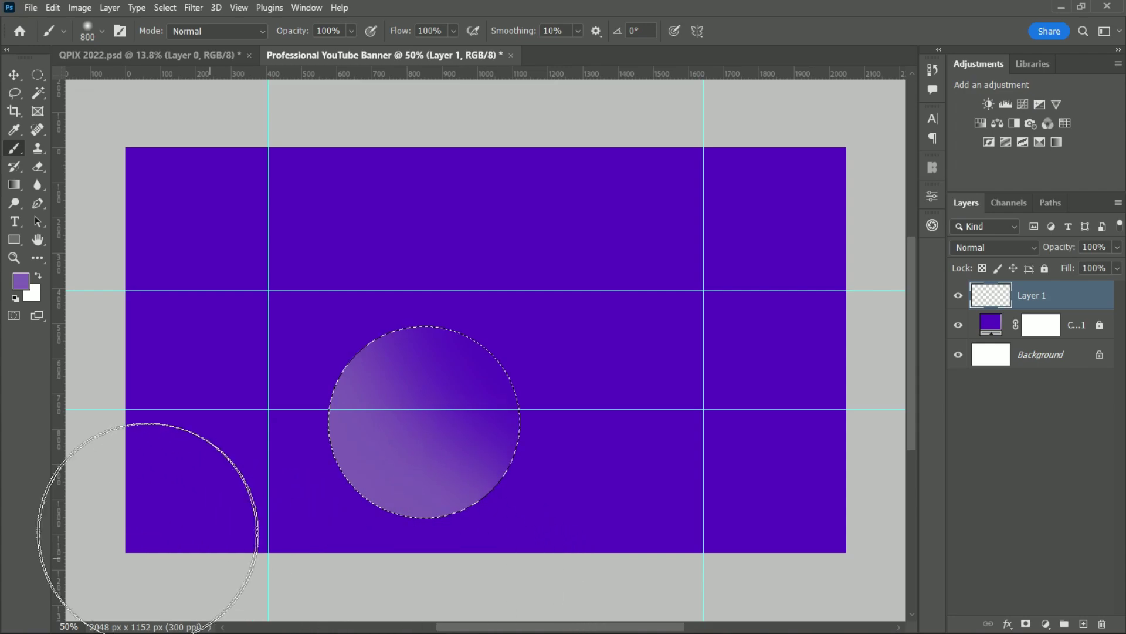
key("v")
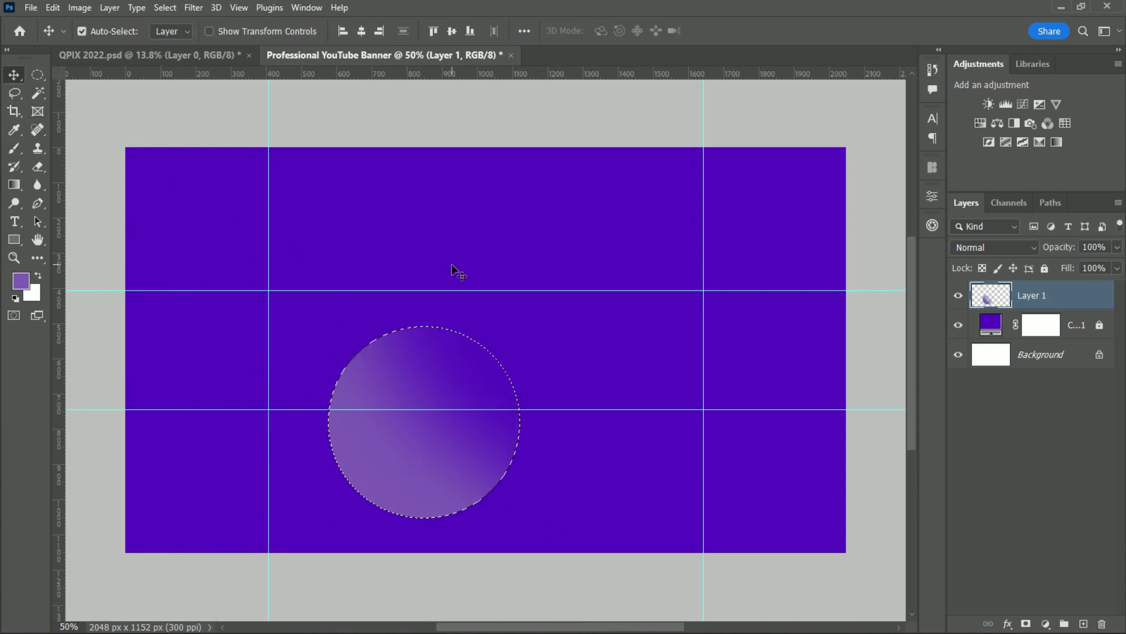
key("ctrl+d")
mouse_move(406, 471)
left_mouse_down()
mouse_move(320, 400)
mouse_move(302, 400)
mouse_move(648, 386)
left_mouse_up()
Flip the duplicated circle horizontally so it mirrors the left glow.
key("ctrl+t")
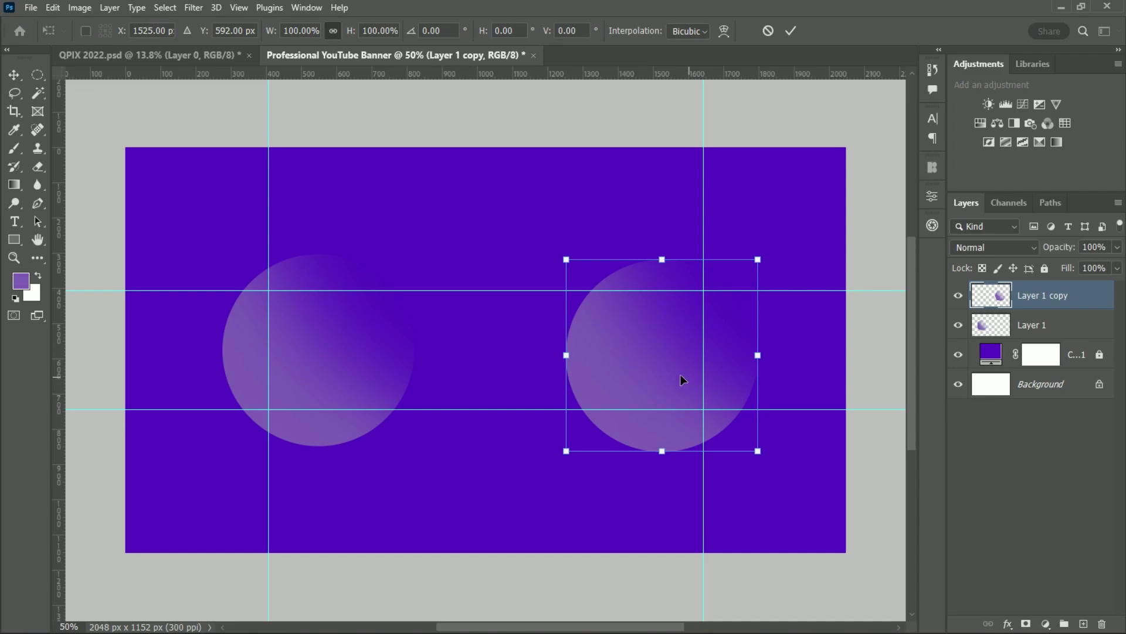
right_click(681, 374)
left_click(701, 348)
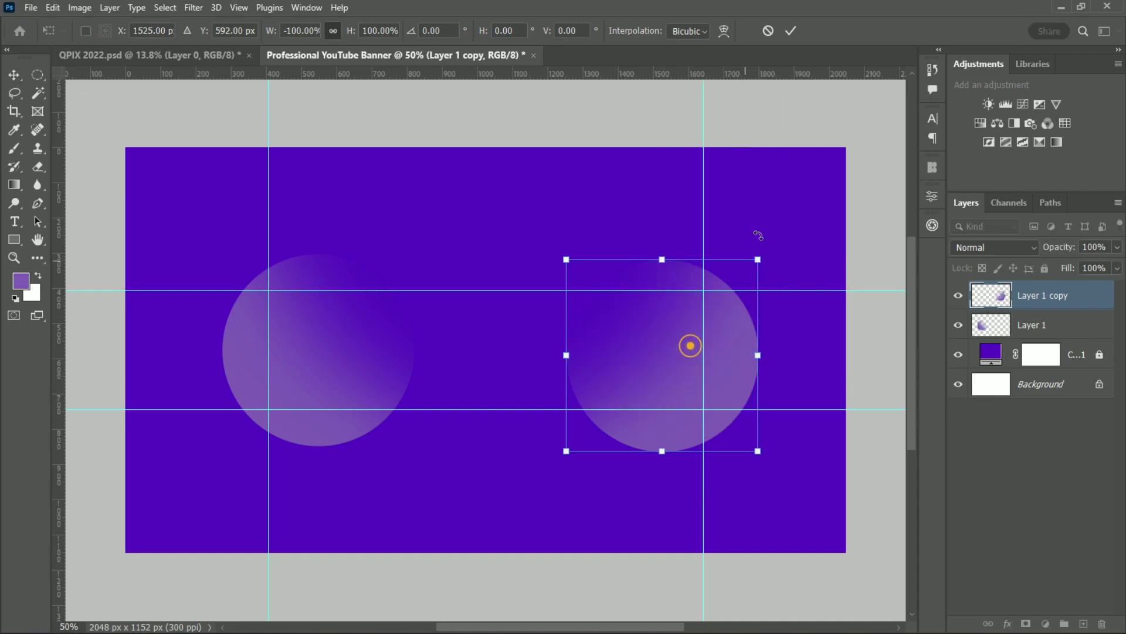
left_click(792, 33)
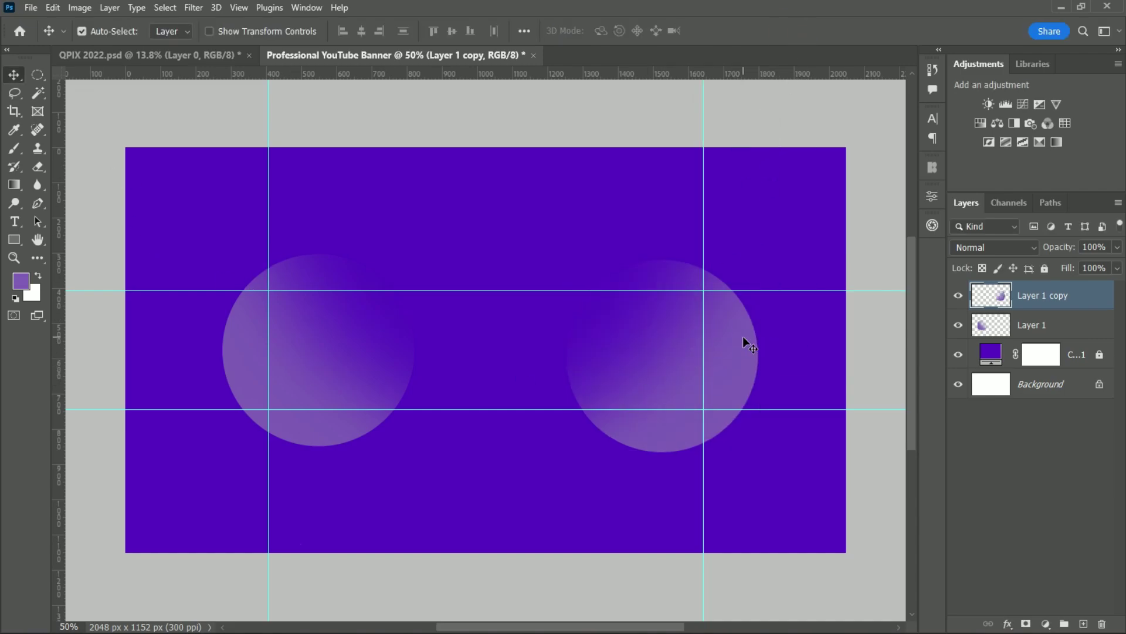
Drag the couple photo from QPIX 2022.psd into the banner and scale it down.
left_click(149, 55)
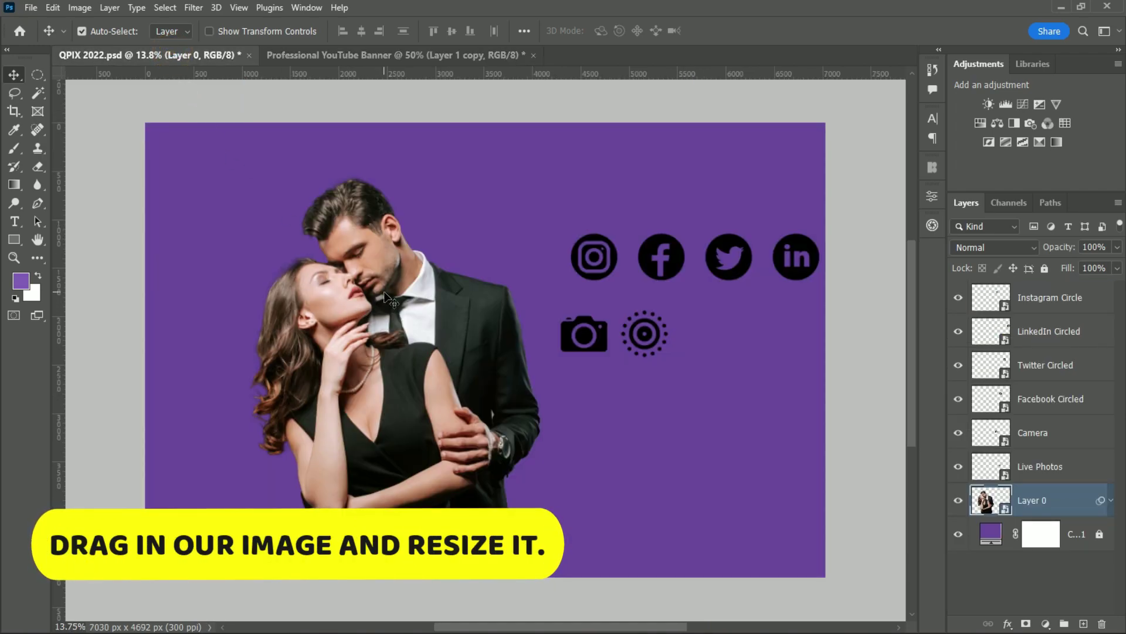
left_click_drag(387, 299, 479, 387)
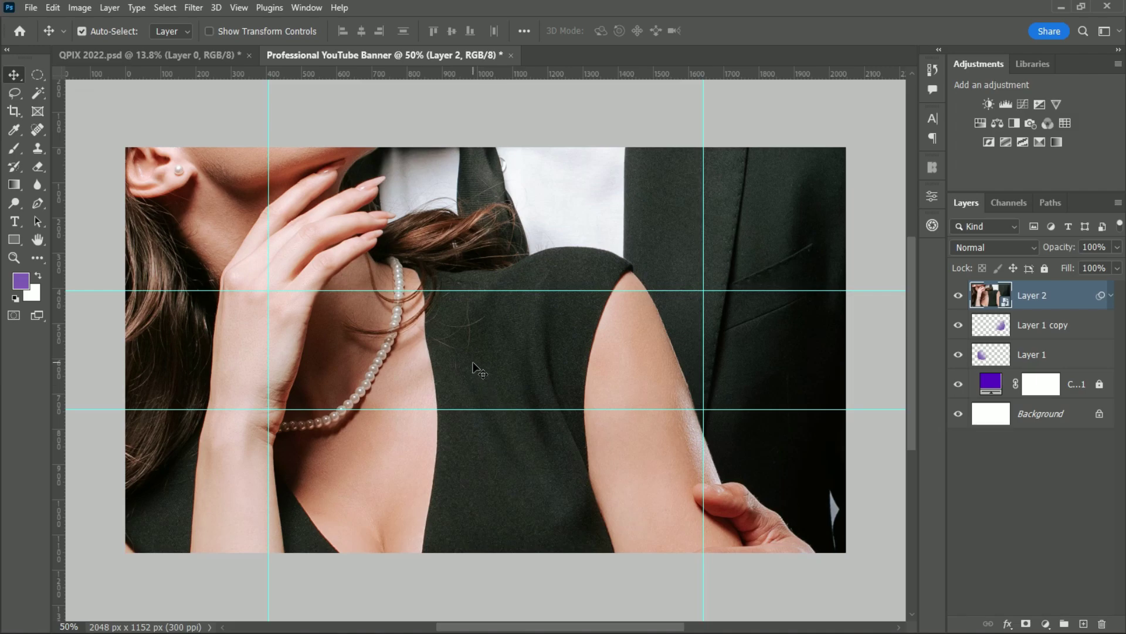
key("ctrl+t")
key("ctrl+0")
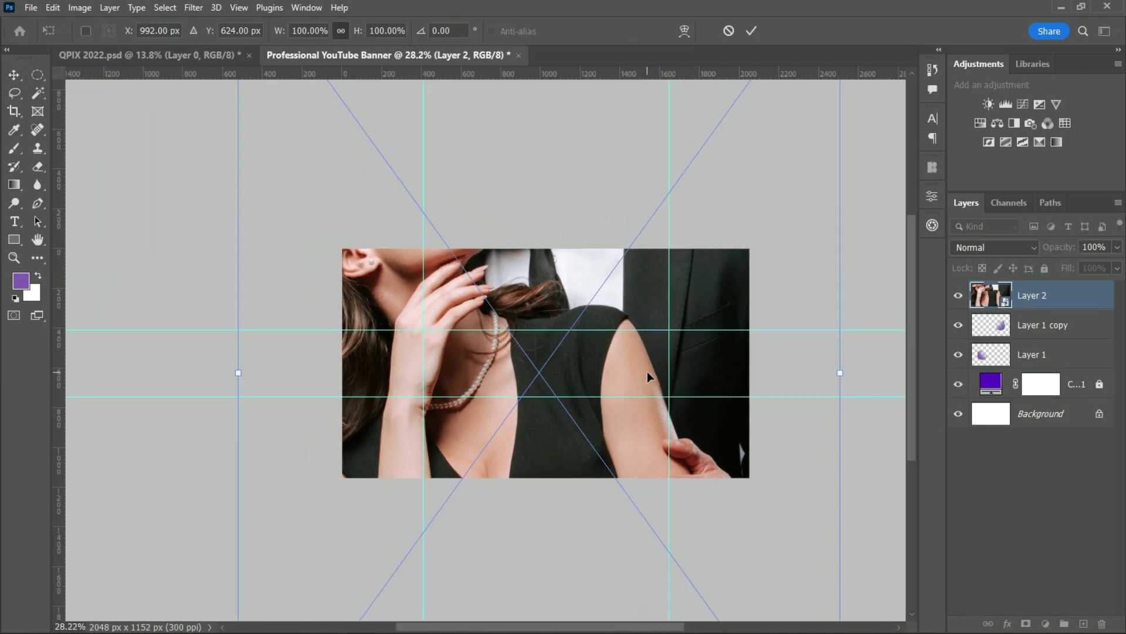
scroll(641, 381, "down", 1)
left_click_drag(768, 372, 599, 373)
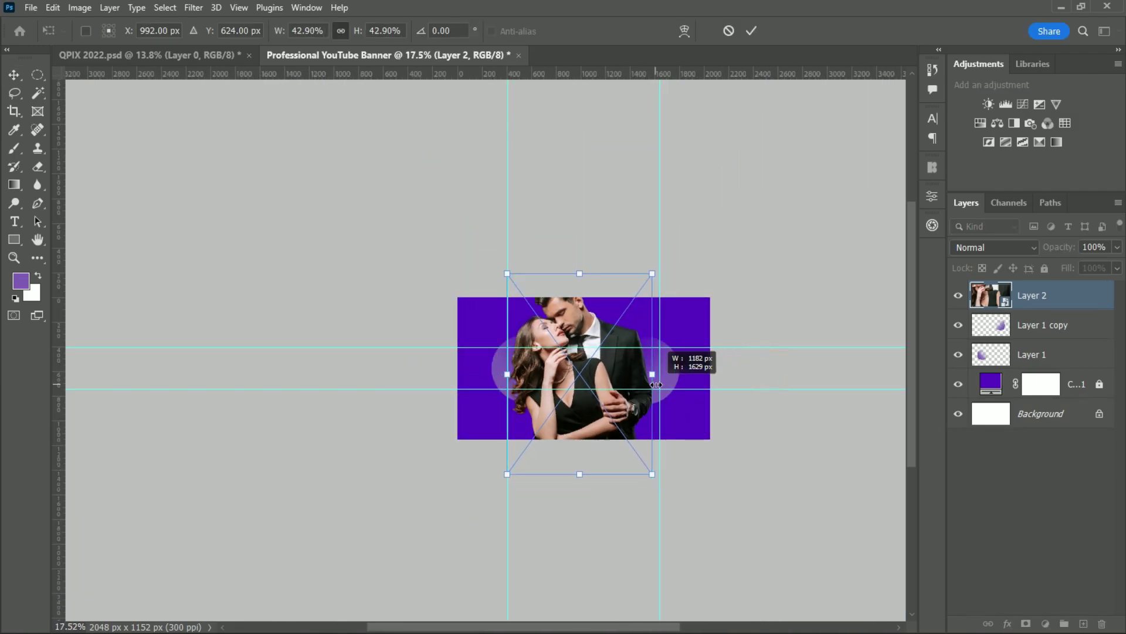
key("Return")
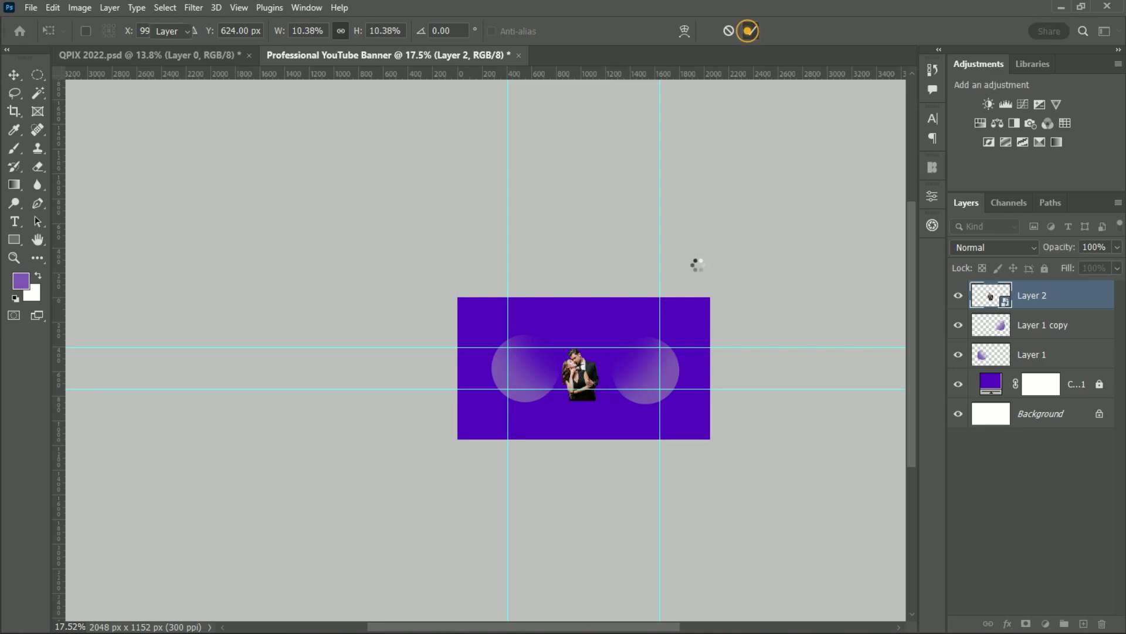
left_click(545, 247)
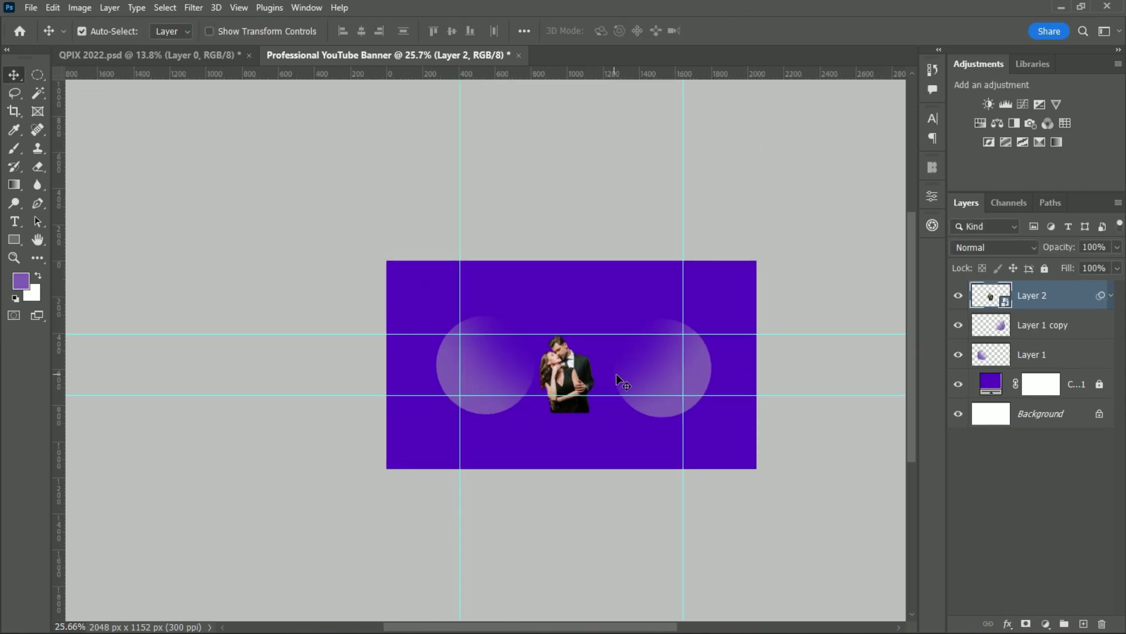
Move the photo between the circles and enlarge it slightly.
scroll(616, 373, "up", 7)
left_click_drag(514, 362, 623, 377)
scroll(541, 359, "up", 1)
key("ctrl+t")
left_click_drag(557, 363, 524, 373)
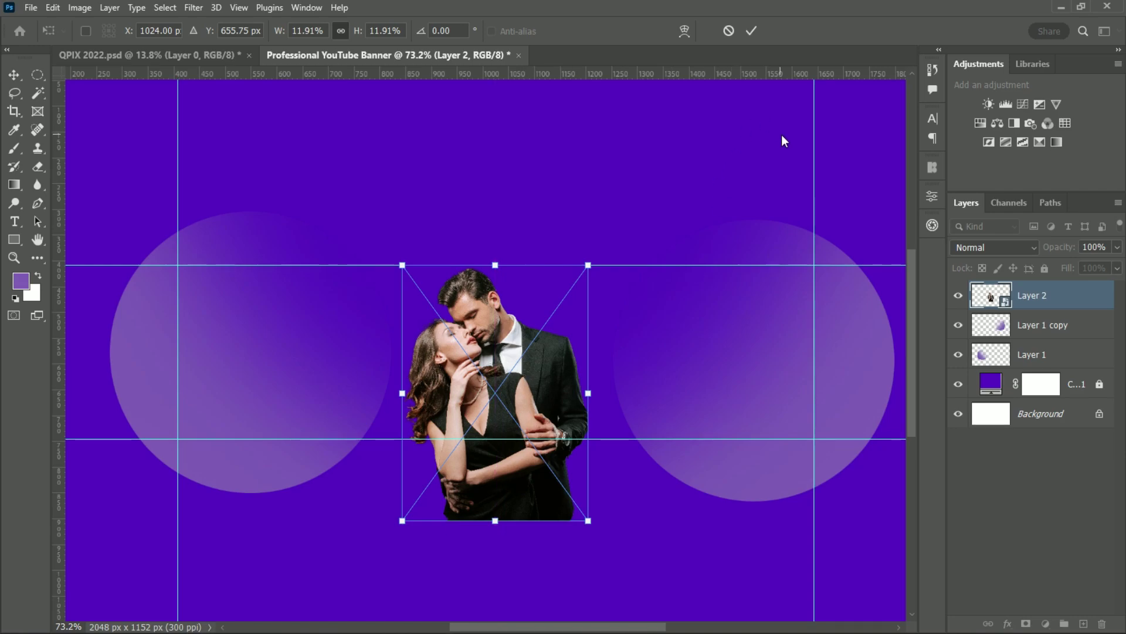
left_click(752, 31)
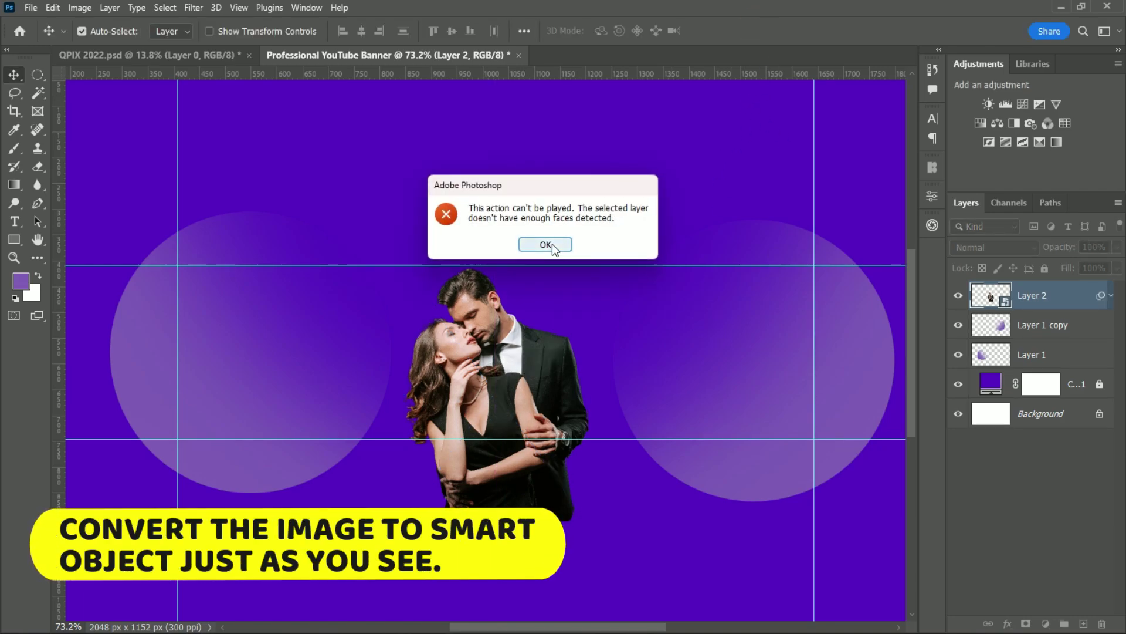
Dismiss the error and convert the photo layer to a Smart Object.
left_click(552, 244)
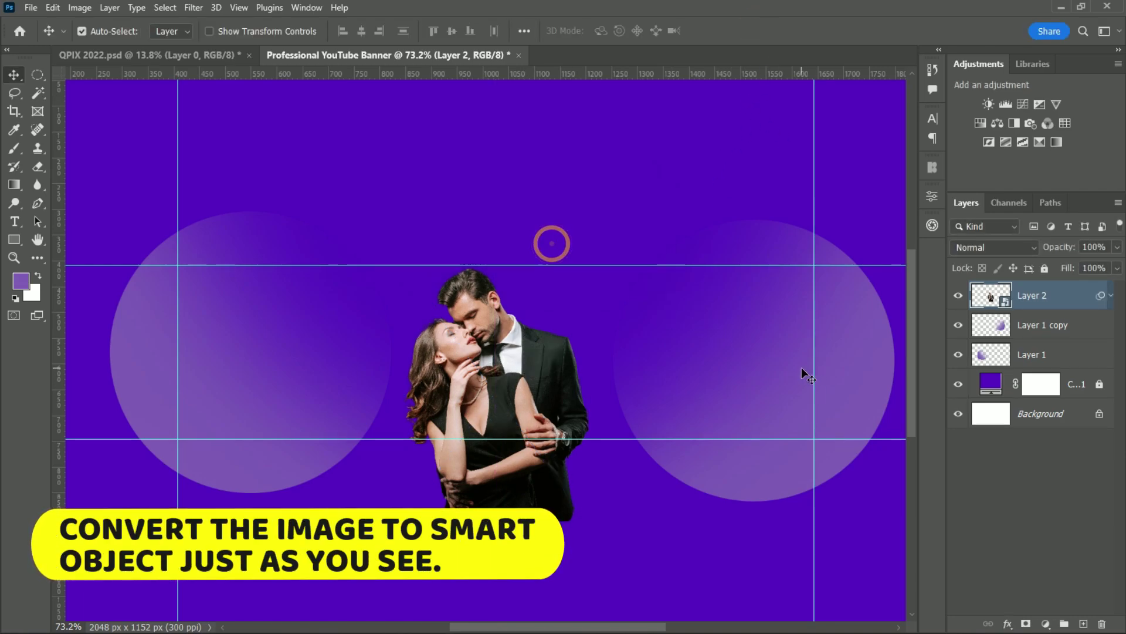
right_click(1062, 294)
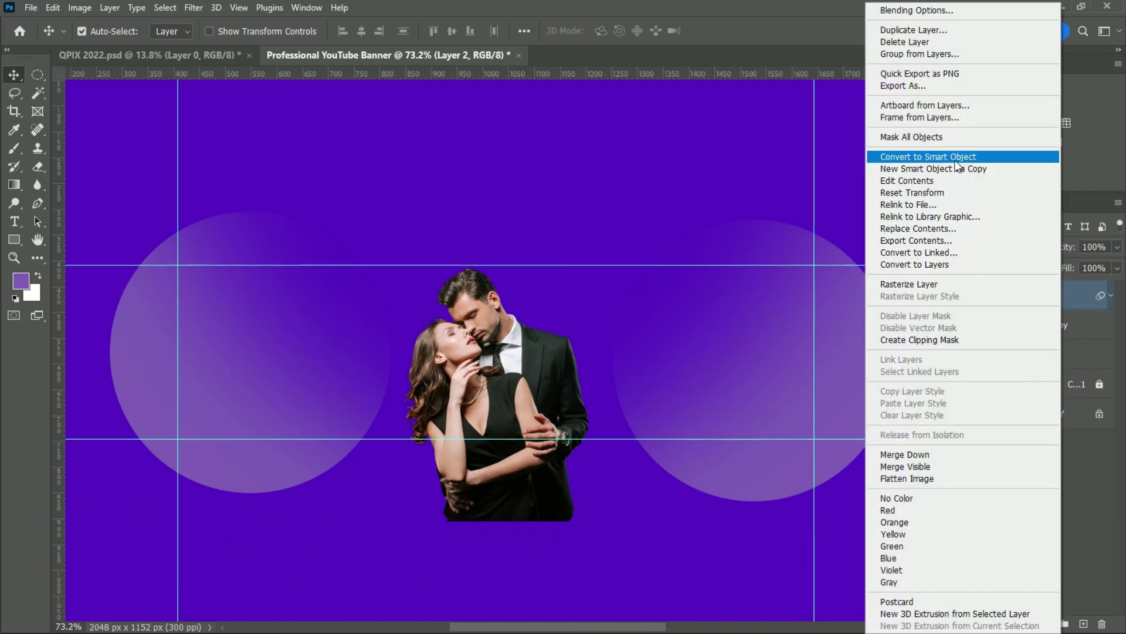
left_click(957, 165)
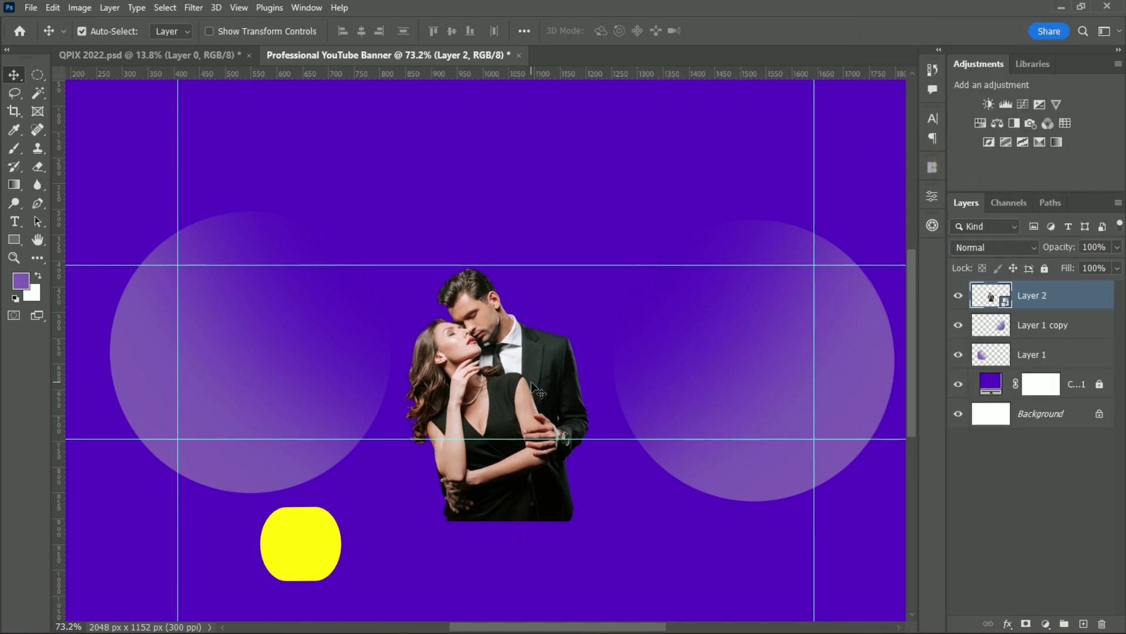
Nudge the right circle and the couple photo slightly to the right.
left_click_drag(838, 354, 844, 354)
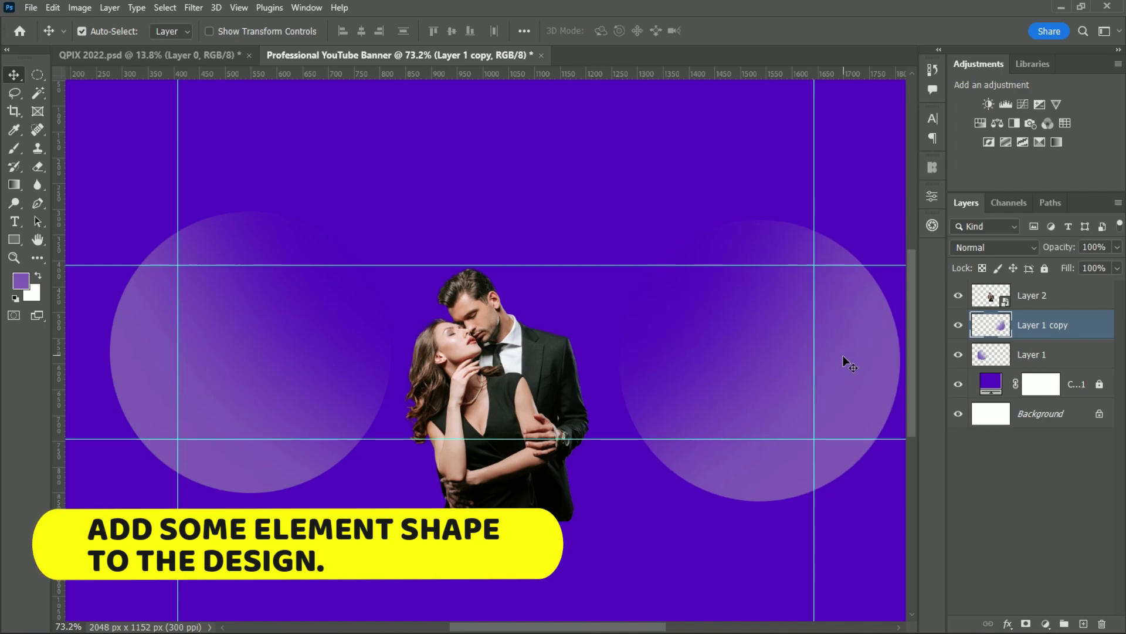
left_click(482, 372)
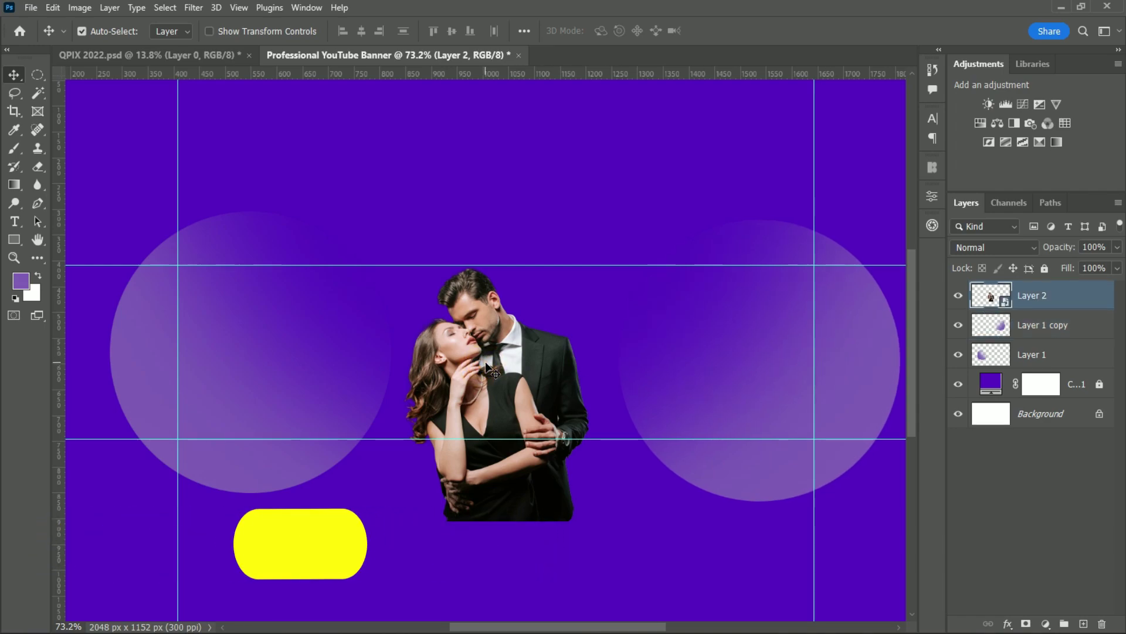
left_click_drag(487, 368, 508, 365)
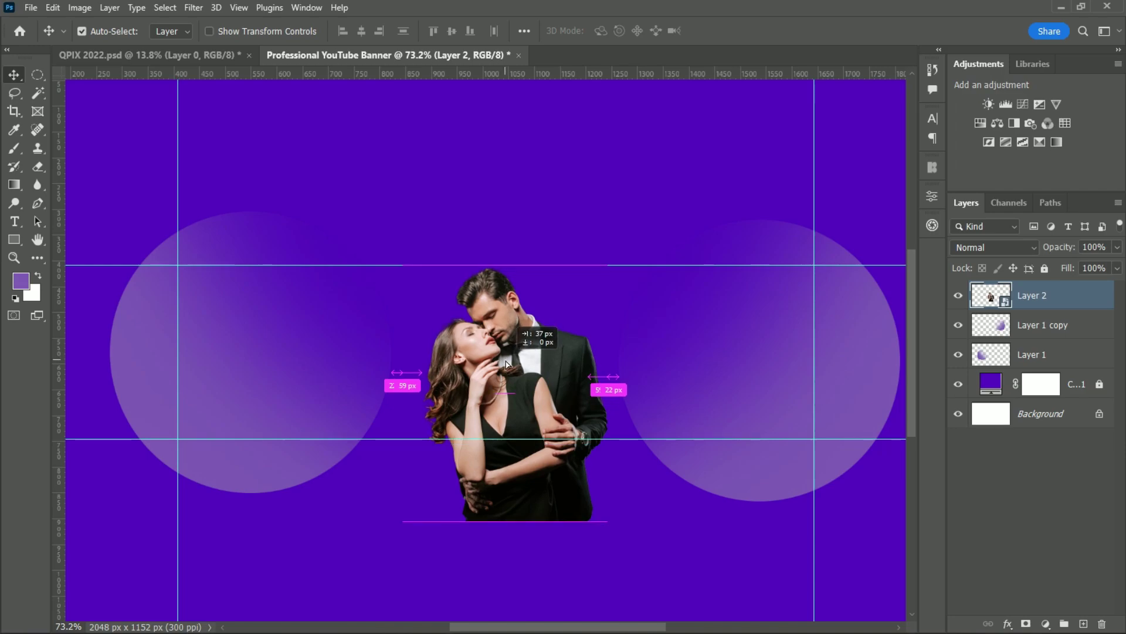
scroll(632, 445, "down", 3)
scroll(648, 445, "up", 1)
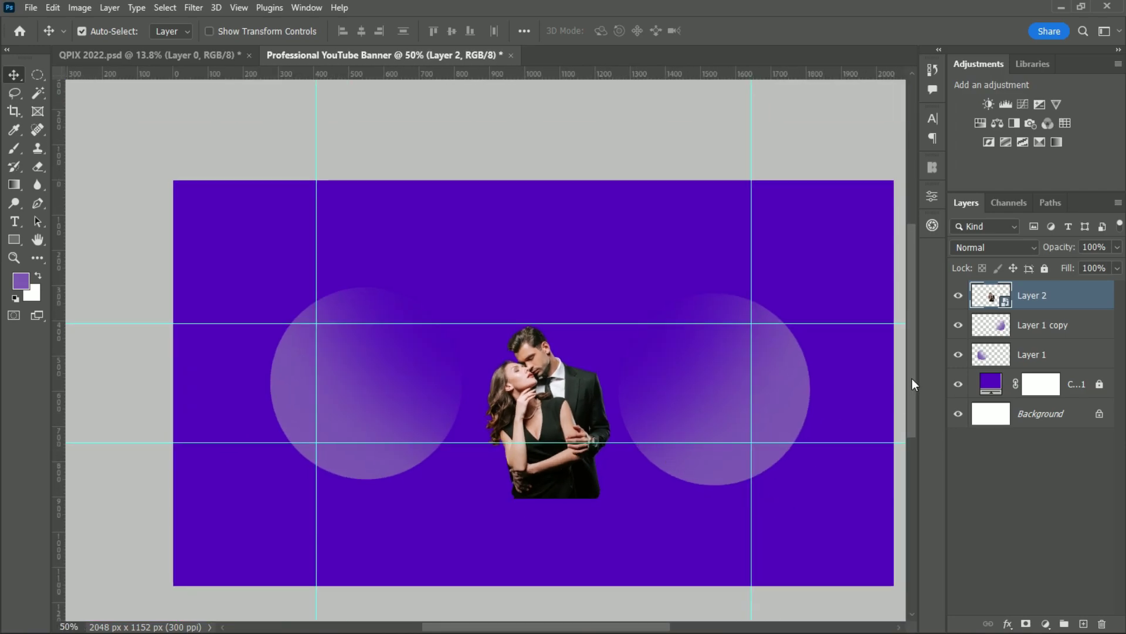
left_click_drag(911, 385, 911, 402)
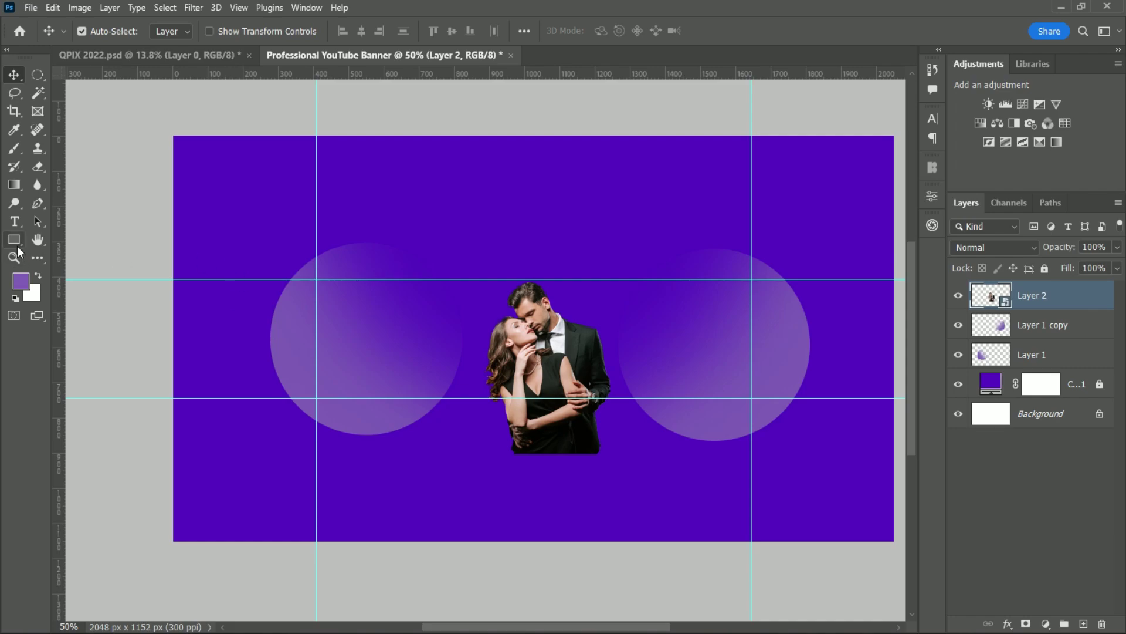
Draw an unfilled triangle with a 30 px yellow outline above the left circle.
right_click(14, 240)
left_click(68, 263)
left_click_drag(367, 209, 431, 278)
left_click(772, 352)
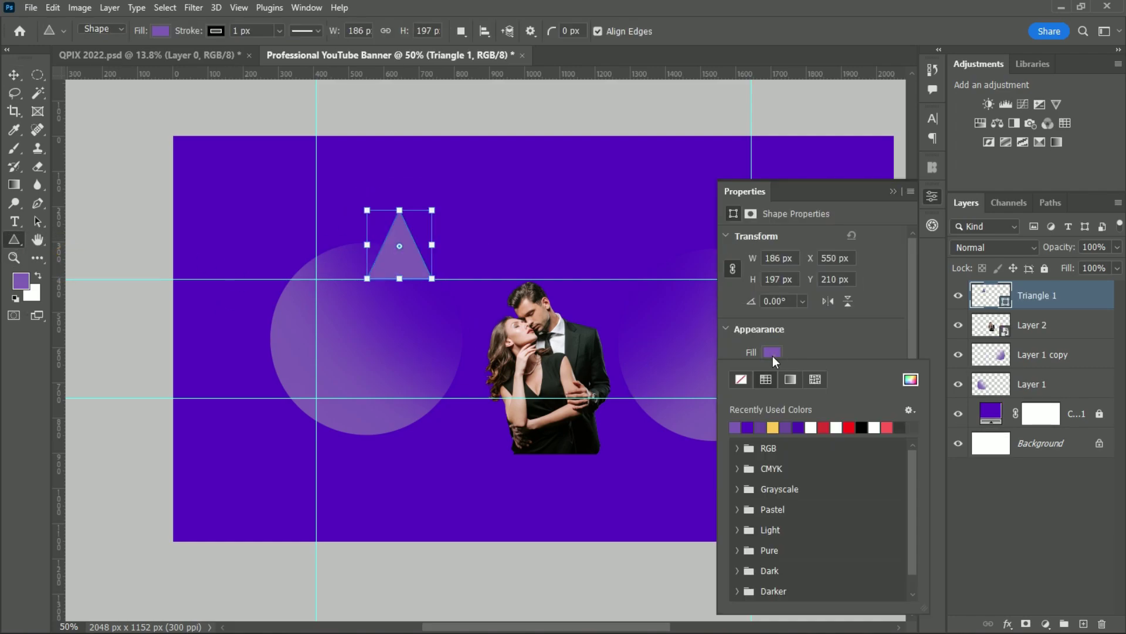
left_click(741, 379)
left_click(773, 447)
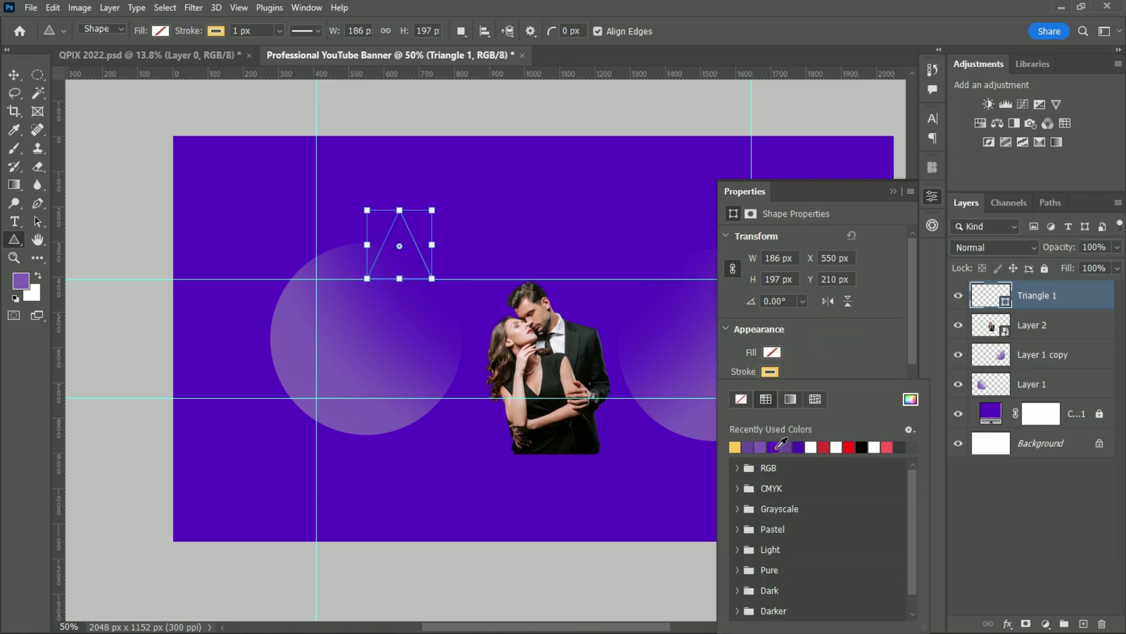
left_click(829, 346)
type("3")
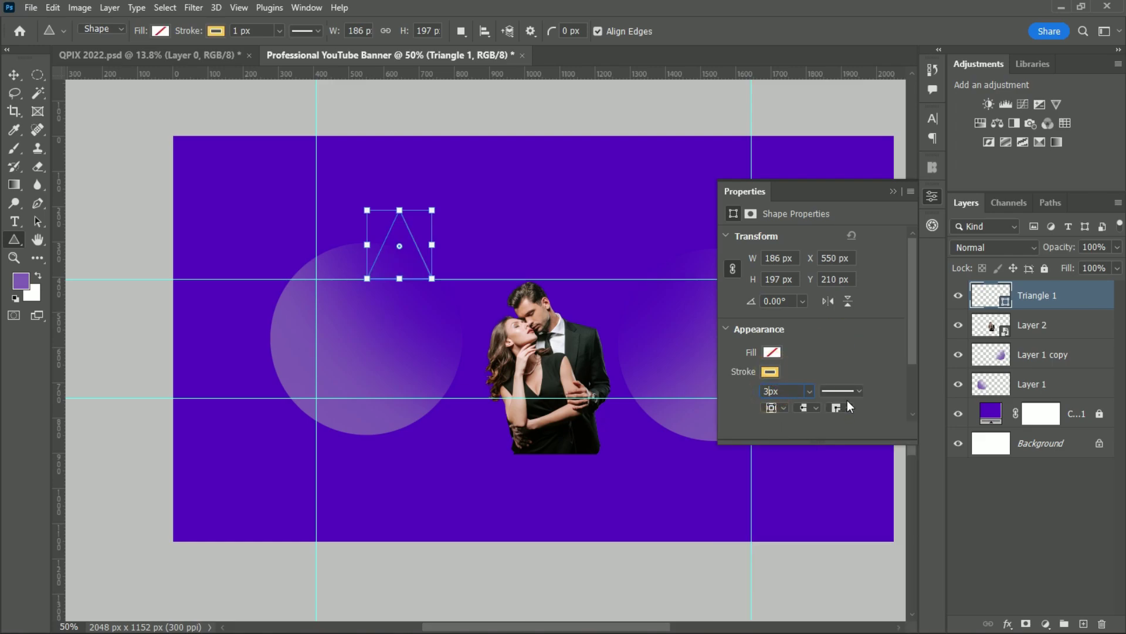
type("0")
key("Return")
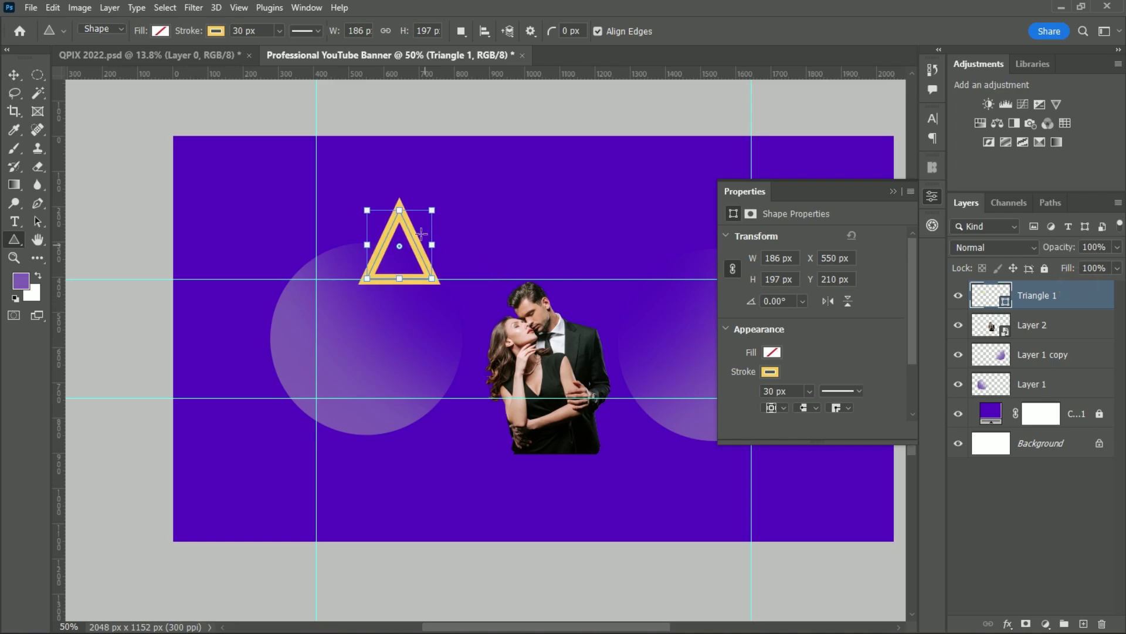
key("v")
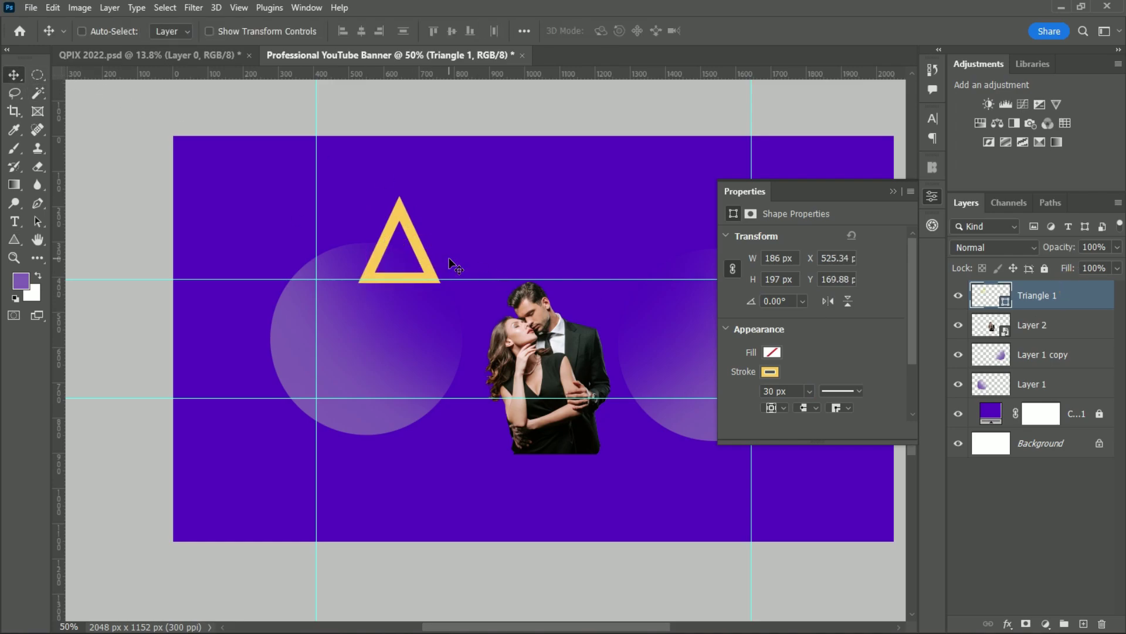
Rotate the triangle about -41° and move it slightly up and left.
key("ctrl+t")
left_click_drag(469, 203, 431, 159)
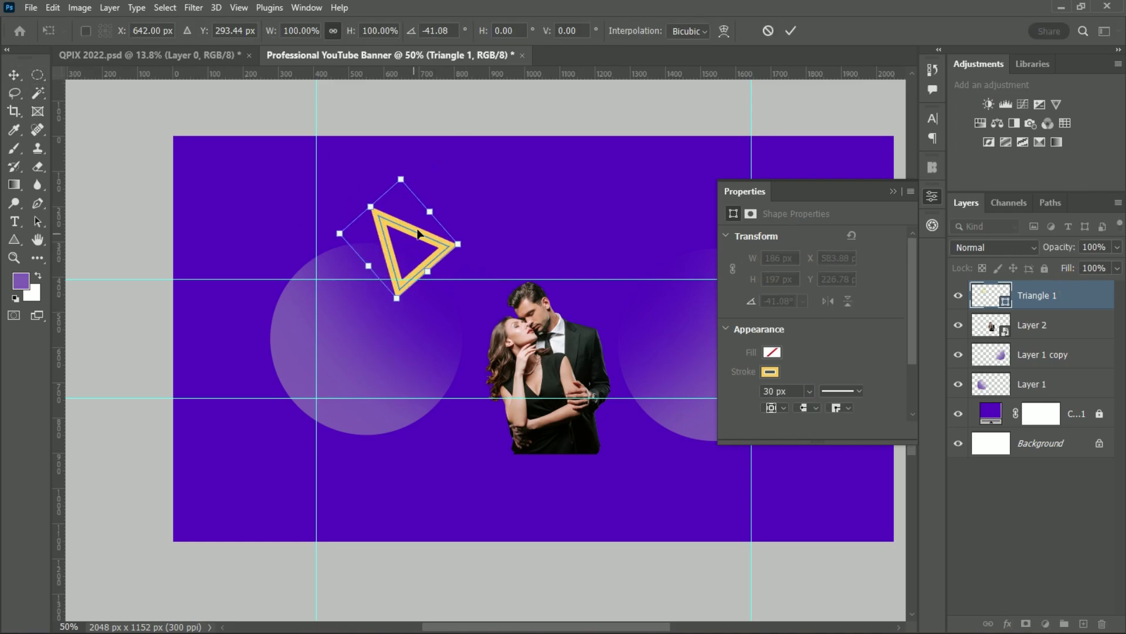
left_click(797, 28)
left_click_drag(449, 245, 436, 254)
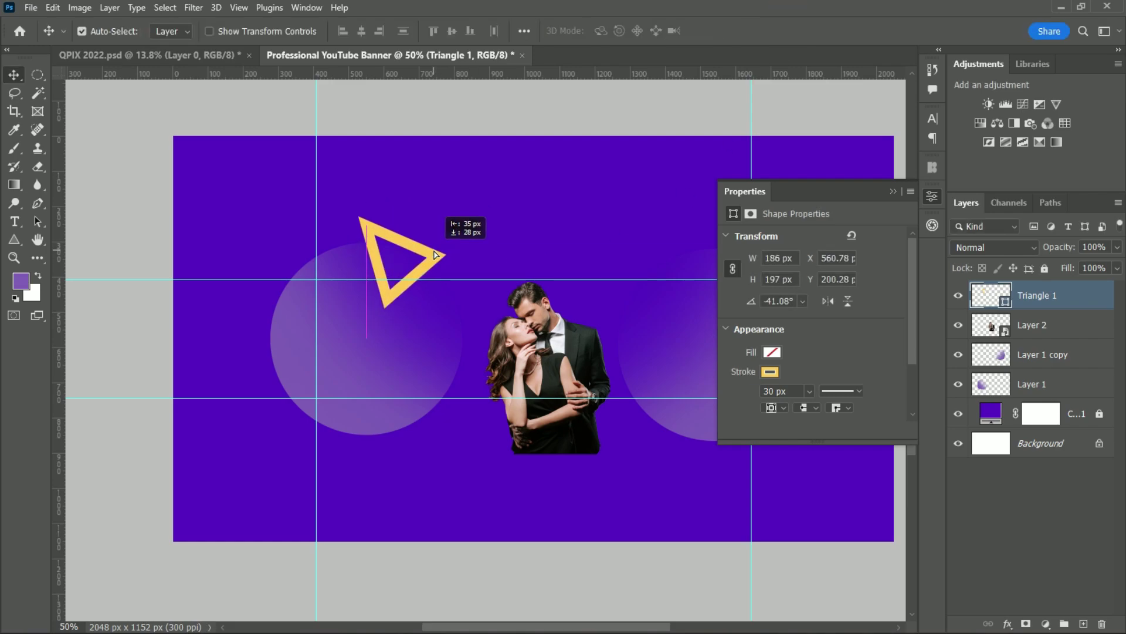
left_click(893, 191)
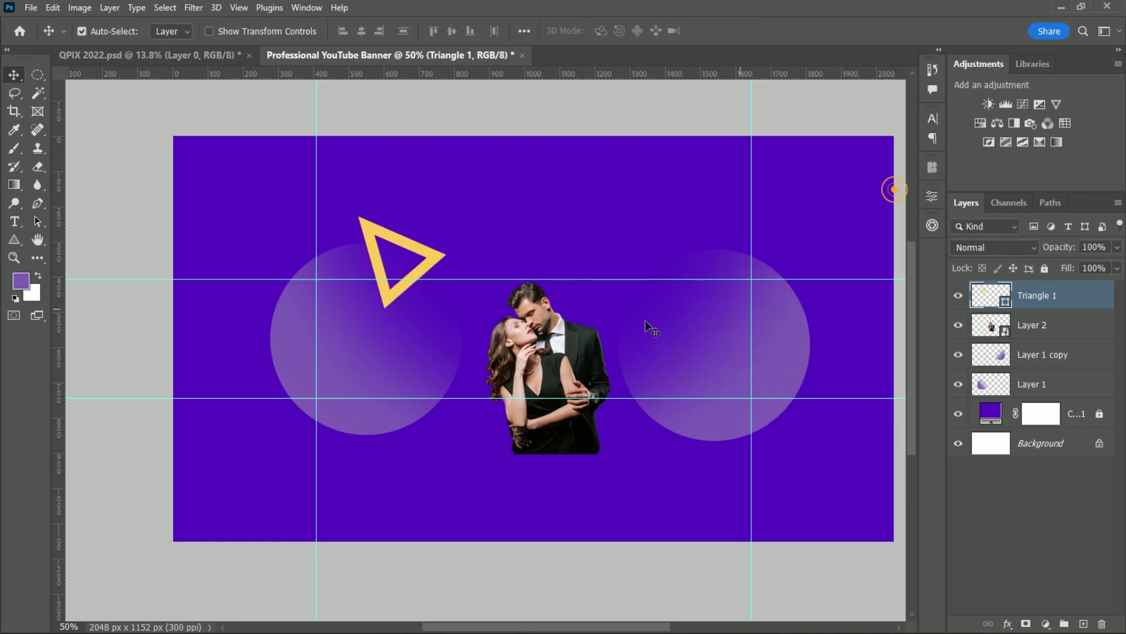
right_click(14, 240)
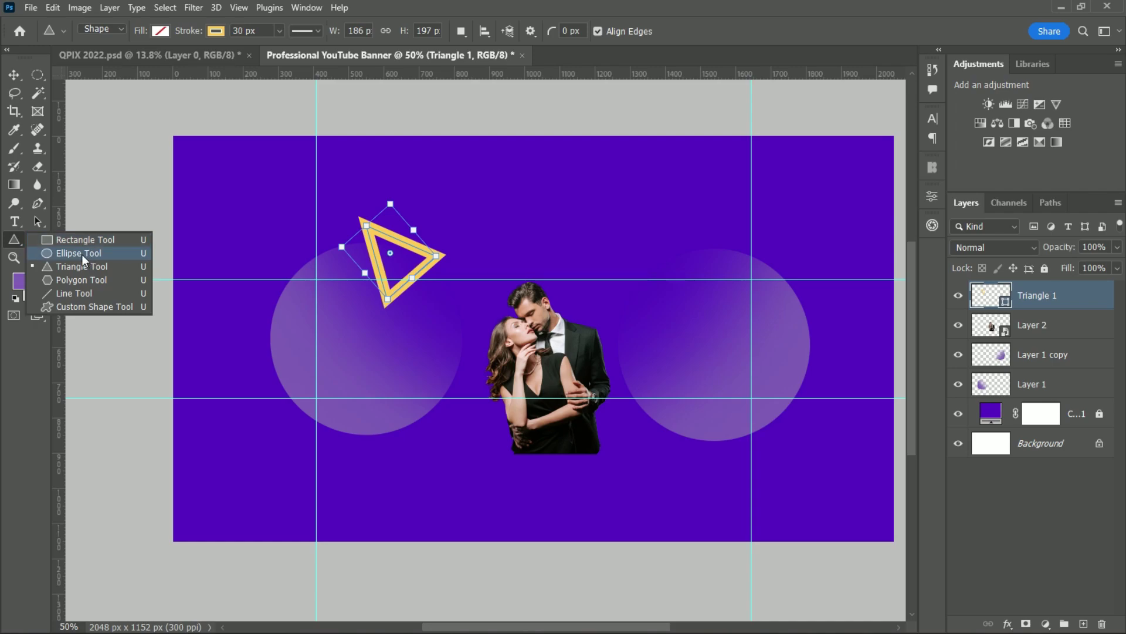
Draw an unfilled ellipse with a 30 px yellow outline beside the couple.
left_click(81, 253)
left_click(1050, 324)
left_click_drag(596, 325, 684, 414)
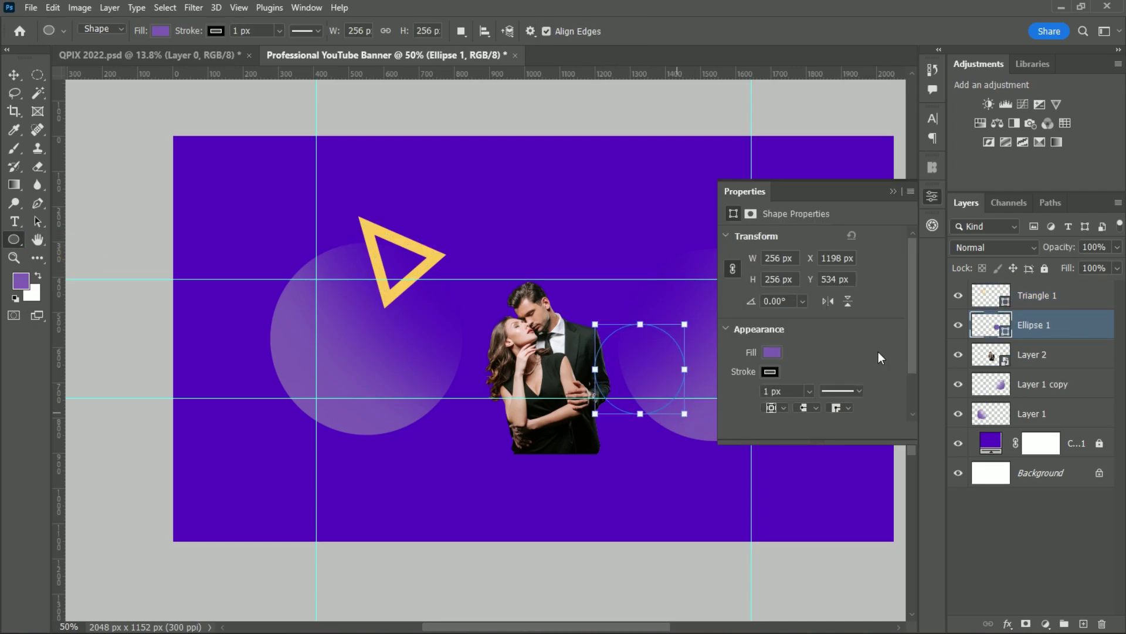
left_click(769, 354)
left_click(741, 399)
left_click(772, 352)
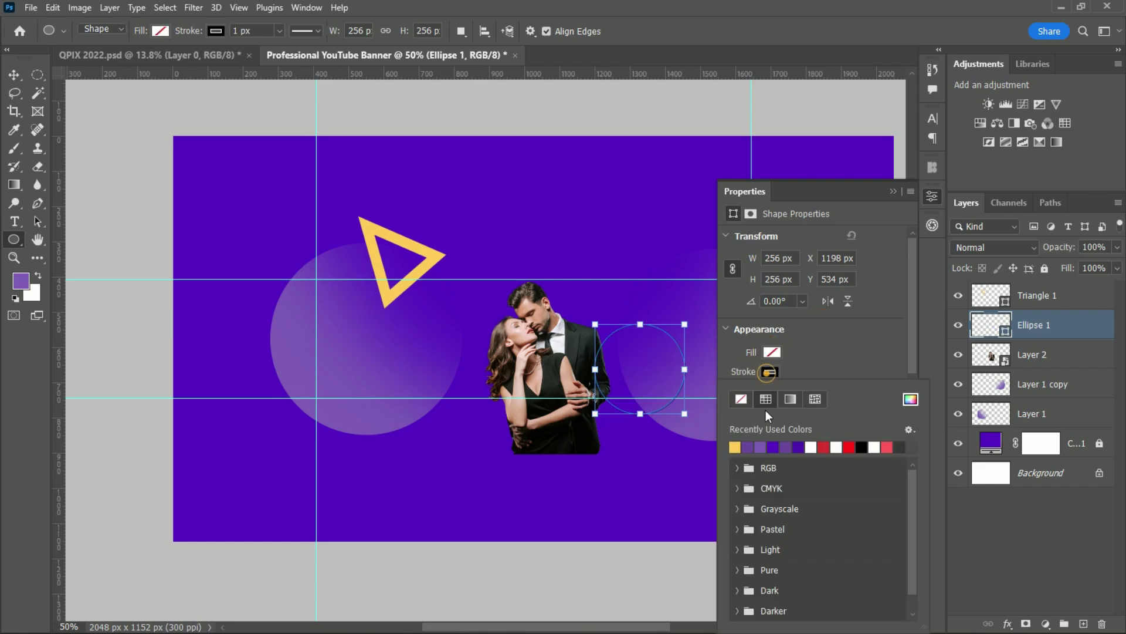
left_click(734, 446)
left_click(772, 392)
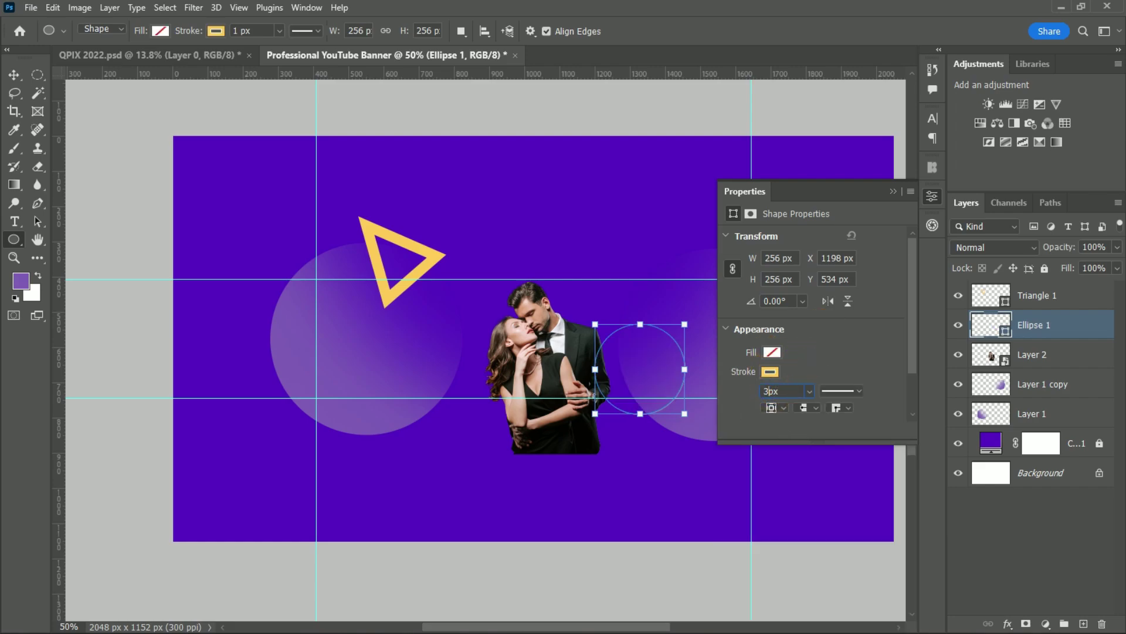
key("Return")
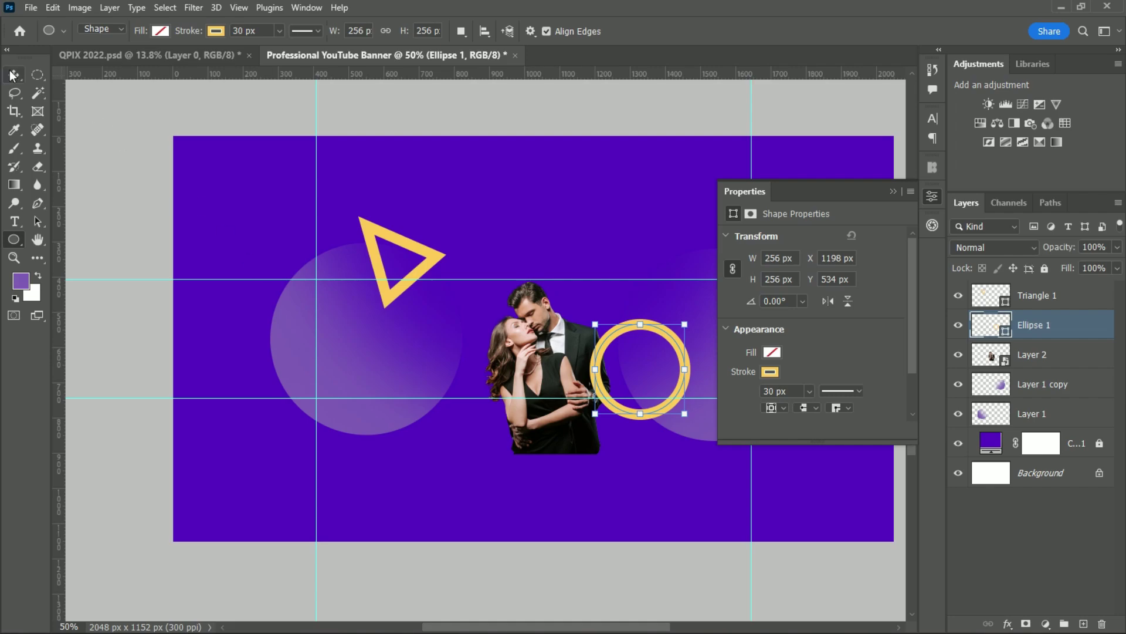
Move the ring half off the left edge and Alt-drag a copy beside the couple.
key("v")
left_click_drag(621, 411, 232, 440)
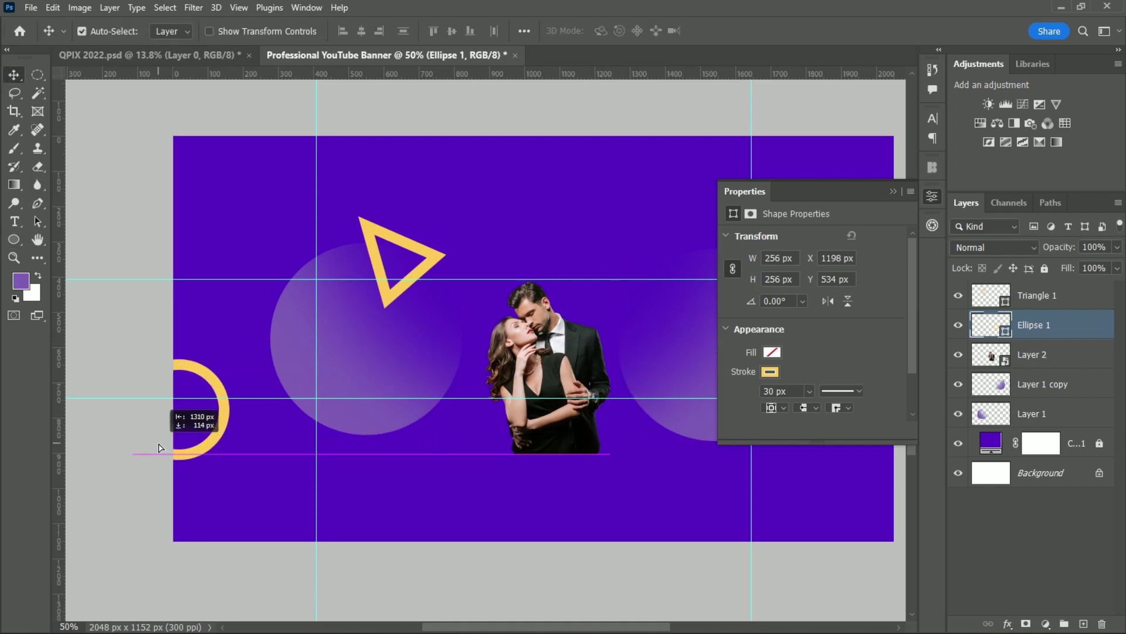
left_click(903, 192)
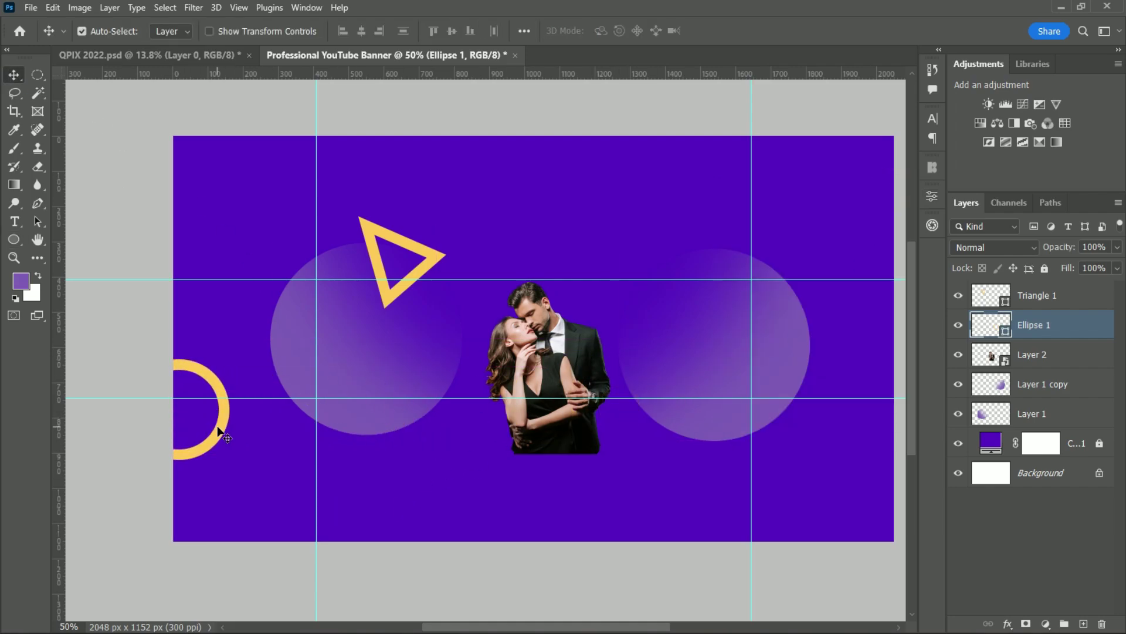
left_click_drag(225, 421, 467, 445)
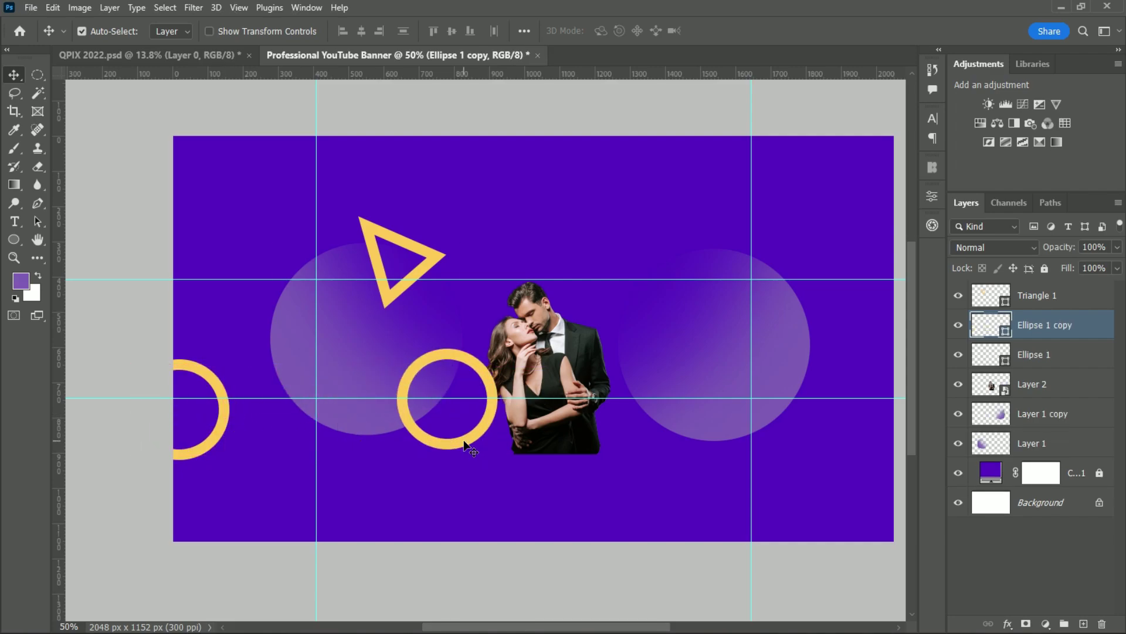
Shrink the copied ring, give it a 20 px stroke, and place it on the left glowing circle.
key("ctrl+t")
left_click_drag(497, 399, 447, 399)
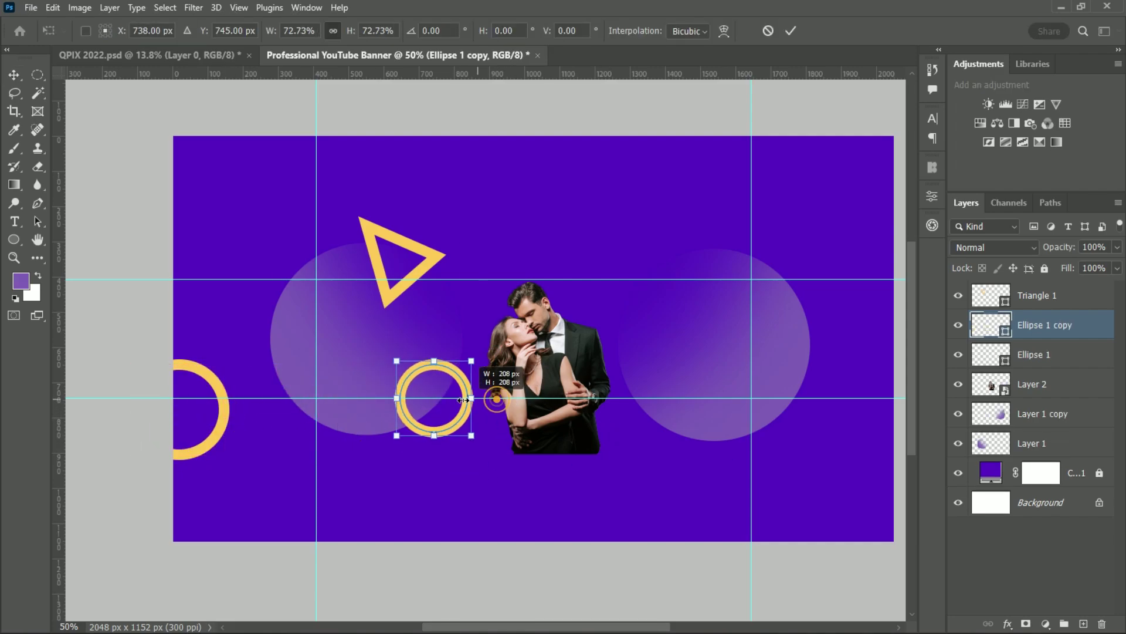
left_click(791, 30)
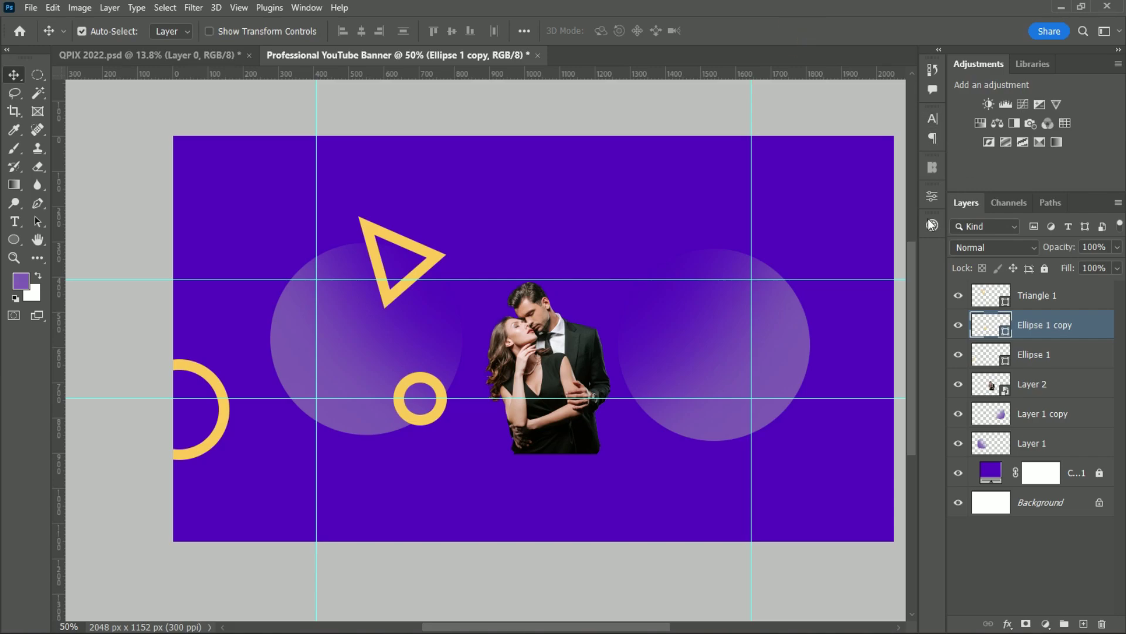
left_click(932, 196)
left_click(770, 392)
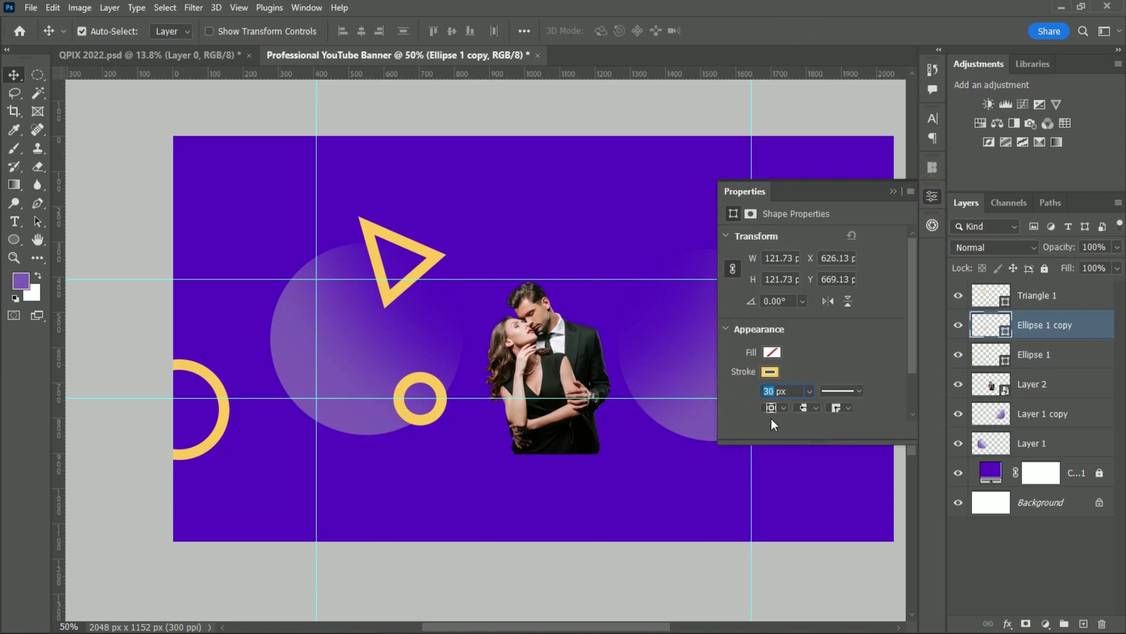
type("20")
key("Return")
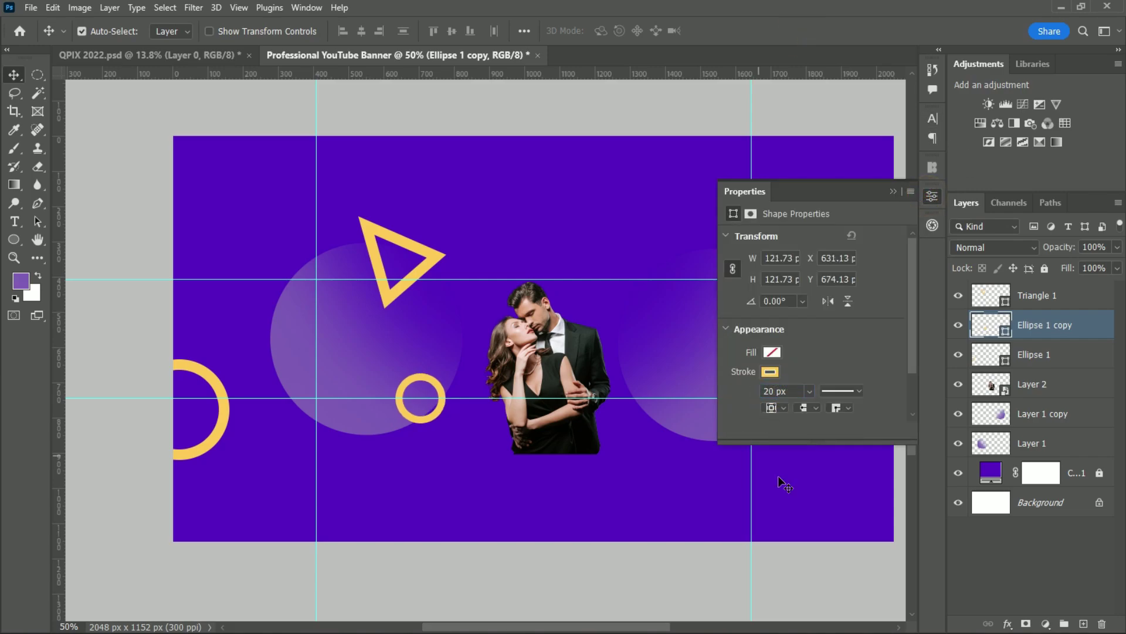
left_click_drag(415, 408, 371, 427)
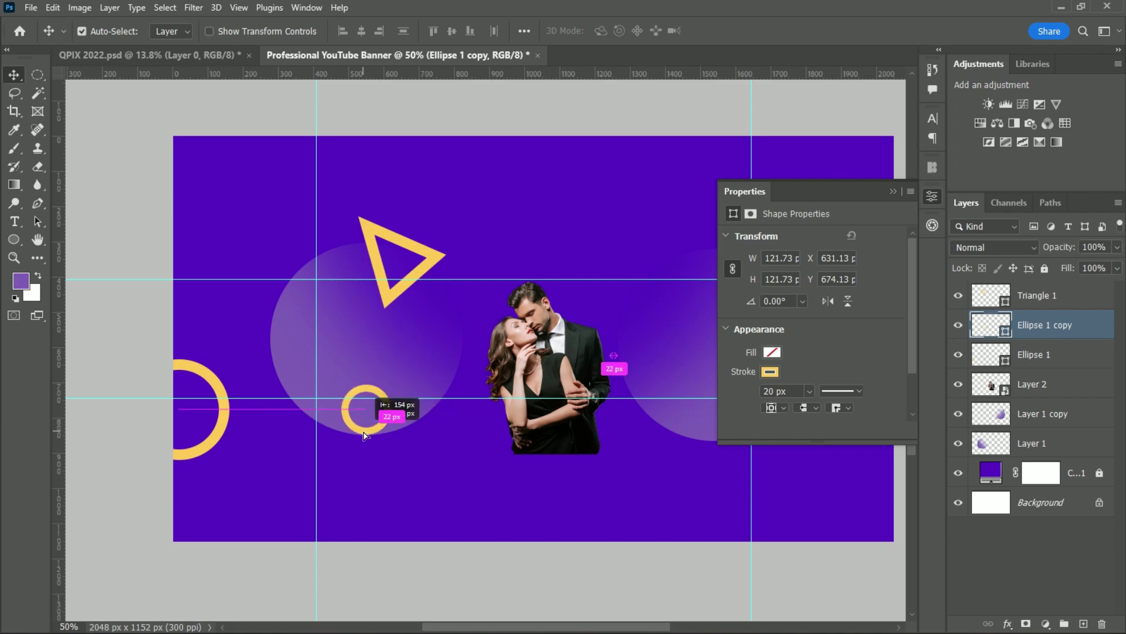
mouse_move(370, 426)
left_mouse_down()
mouse_move(371, 437)
mouse_move(714, 425)
mouse_move(763, 372)
left_mouse_up()
left_click(887, 193)
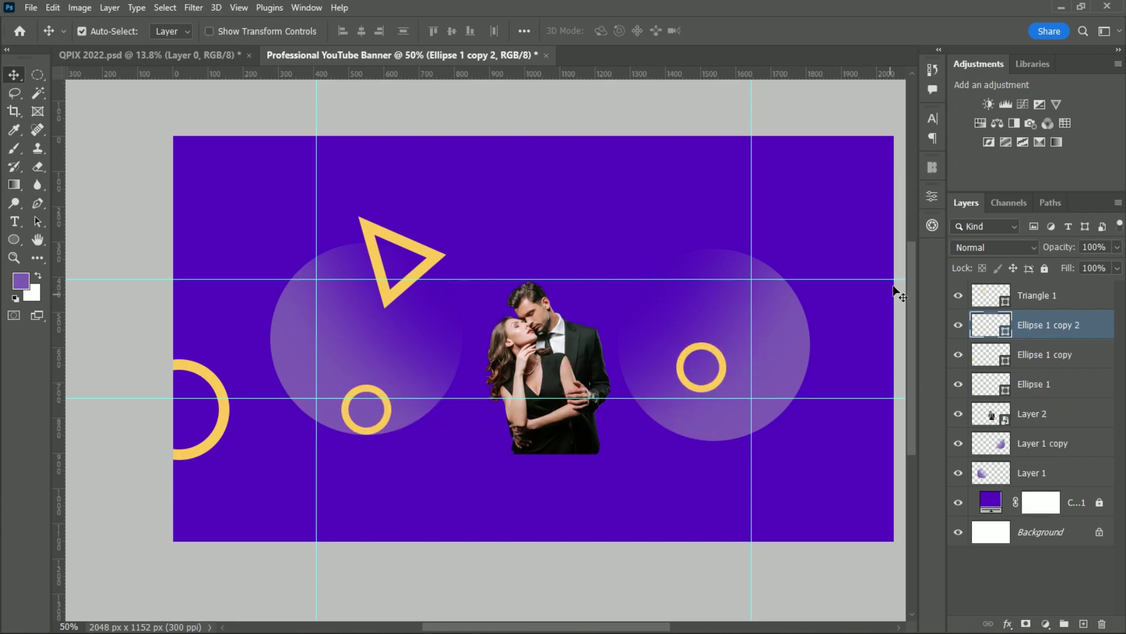
Scale a ring copy down and place two small rings atop the right glowing circle.
left_click(932, 197)
left_click(773, 390)
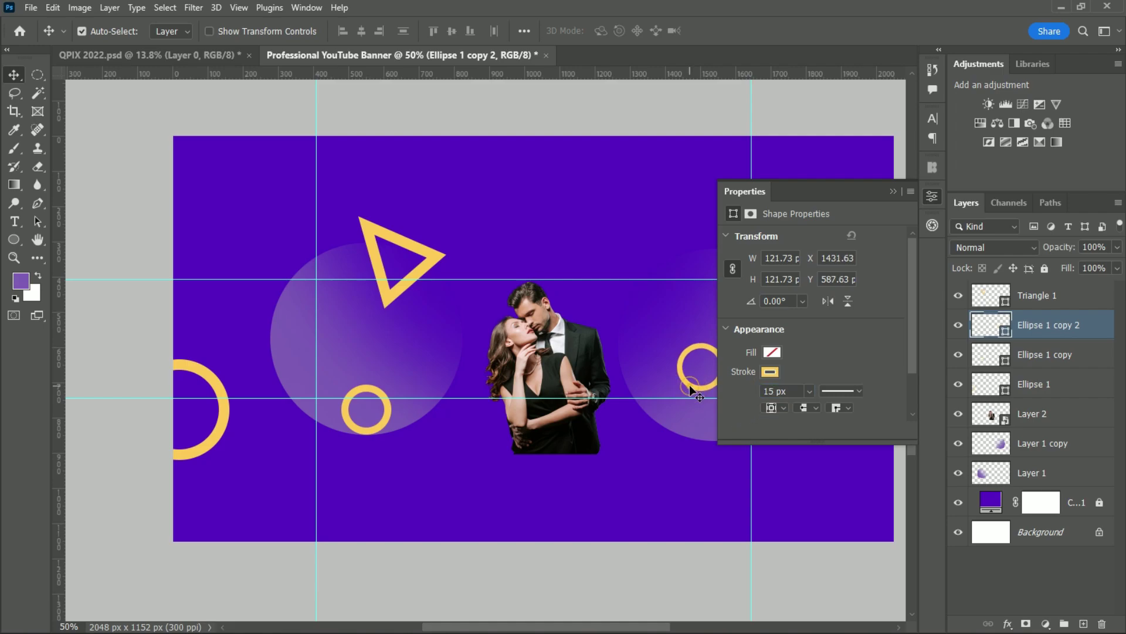
key("ctrl+t")
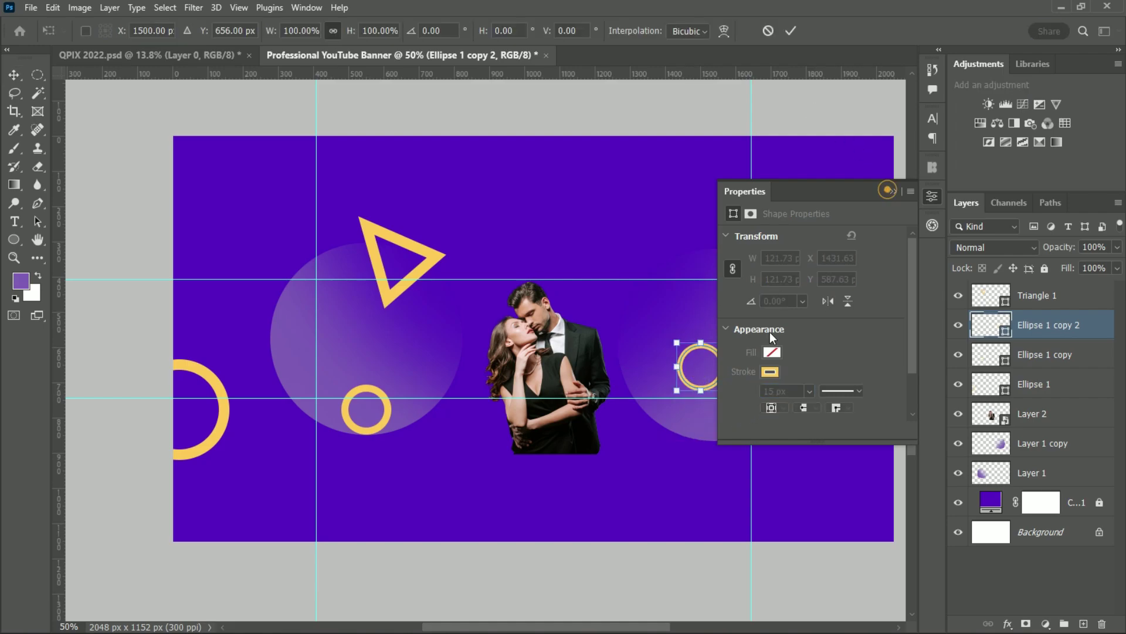
left_click(892, 192)
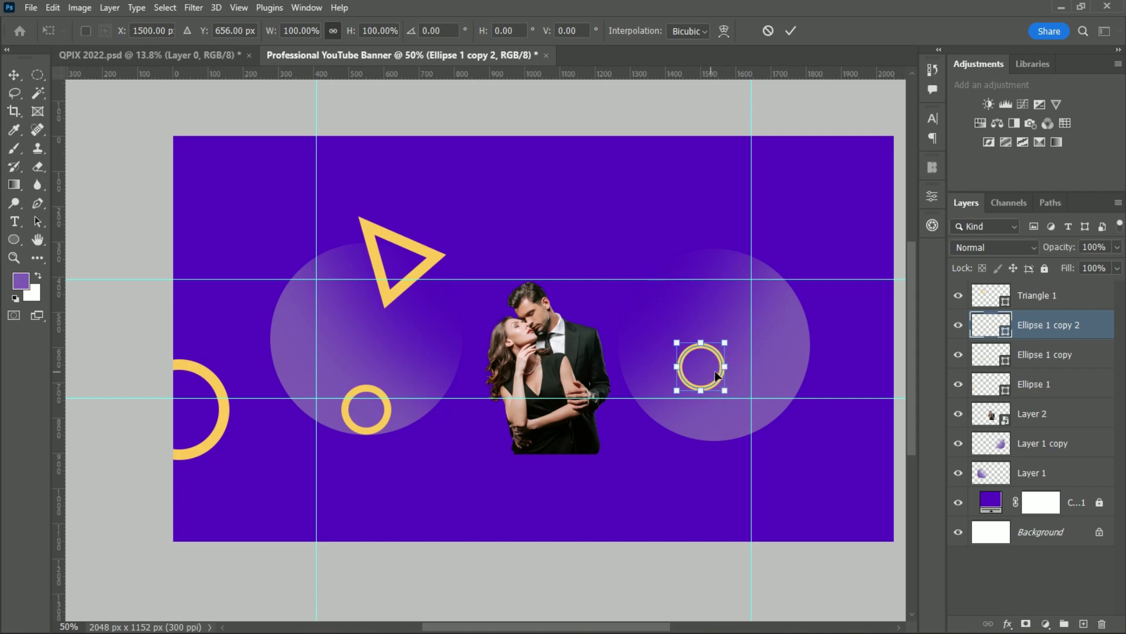
mouse_move(727, 366)
left_mouse_down()
mouse_move(704, 367)
mouse_move(717, 392)
mouse_move(690, 294)
left_mouse_up()
left_click(791, 31)
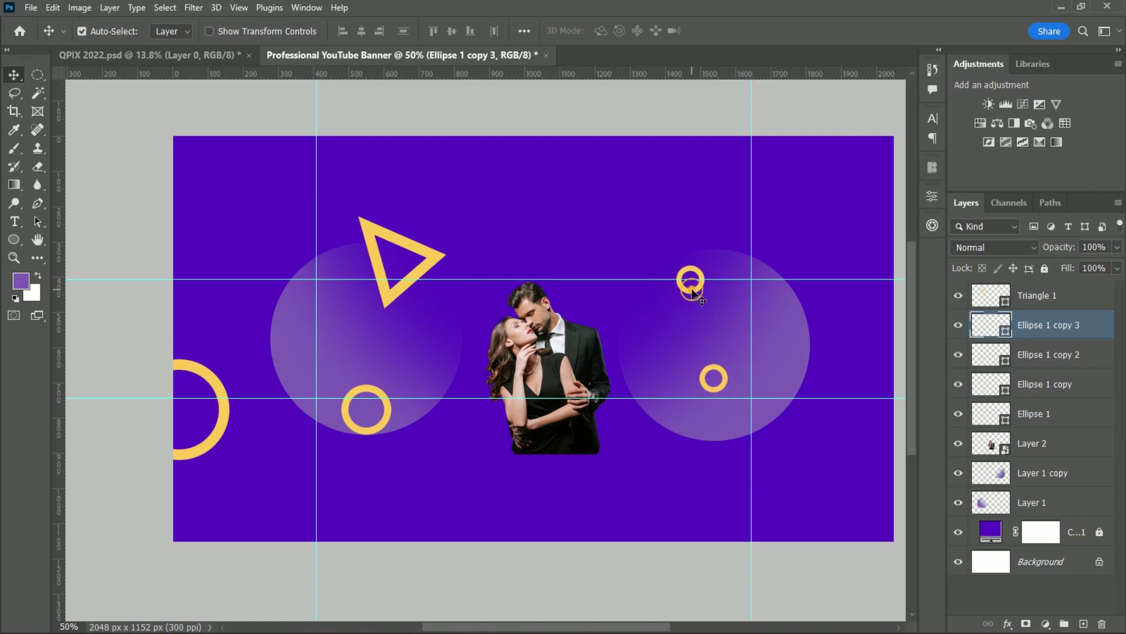
left_click_drag(694, 293, 706, 294)
Switch the shape tool to Ellipse and select the triangle layer.
left_click(13, 241)
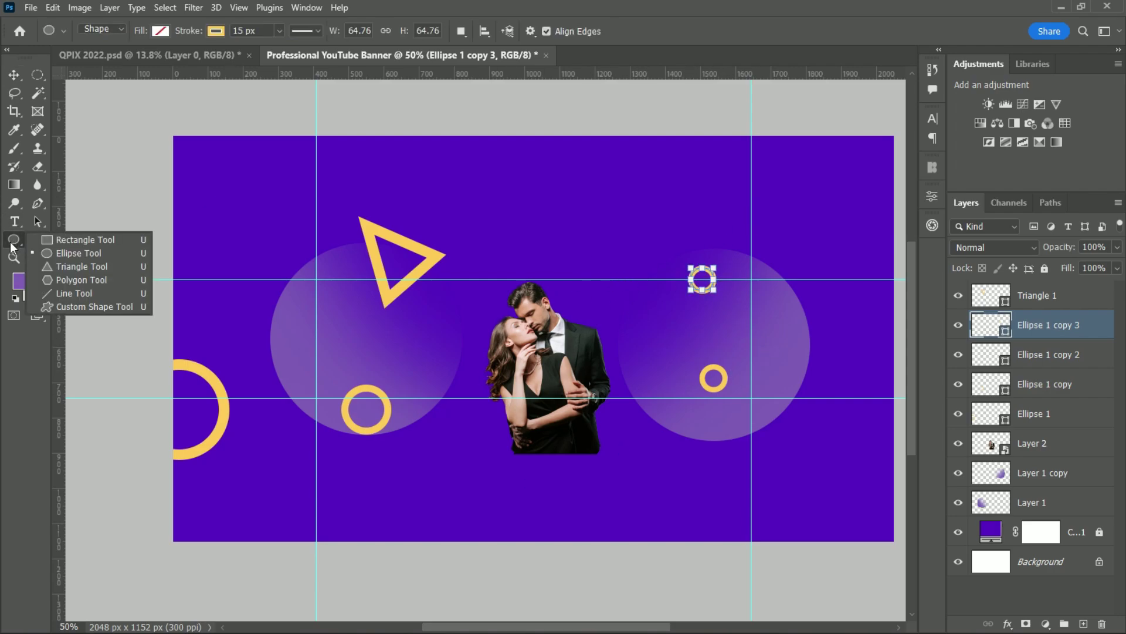
left_click(62, 255)
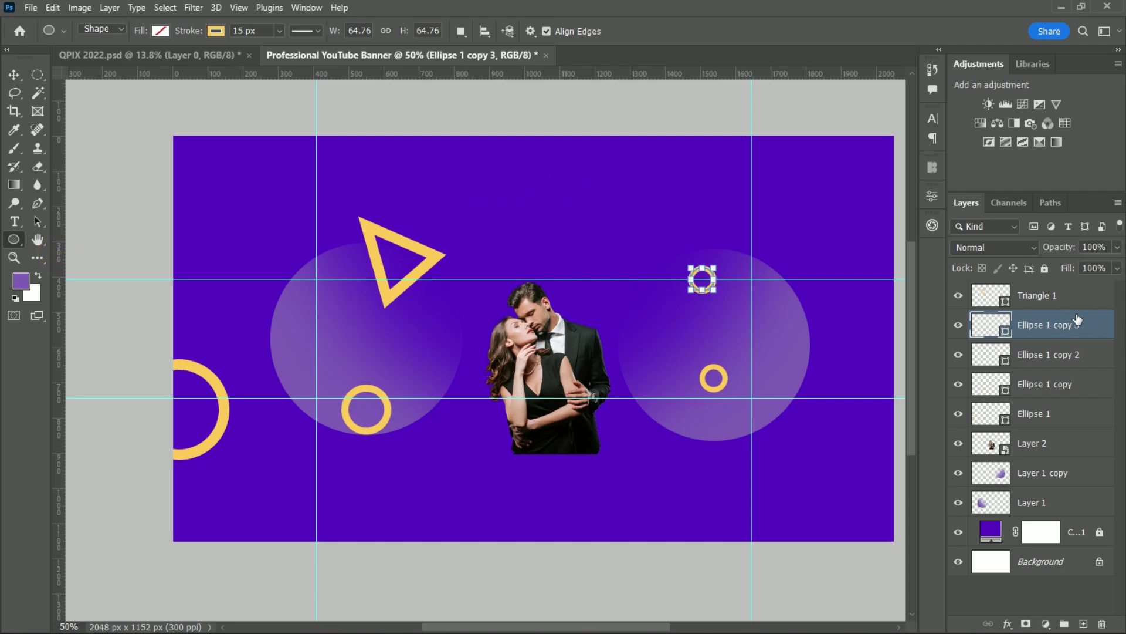
left_click(1068, 296)
Draw a 34 px dot above the couple, filled white with no stroke.
left_click(1049, 451)
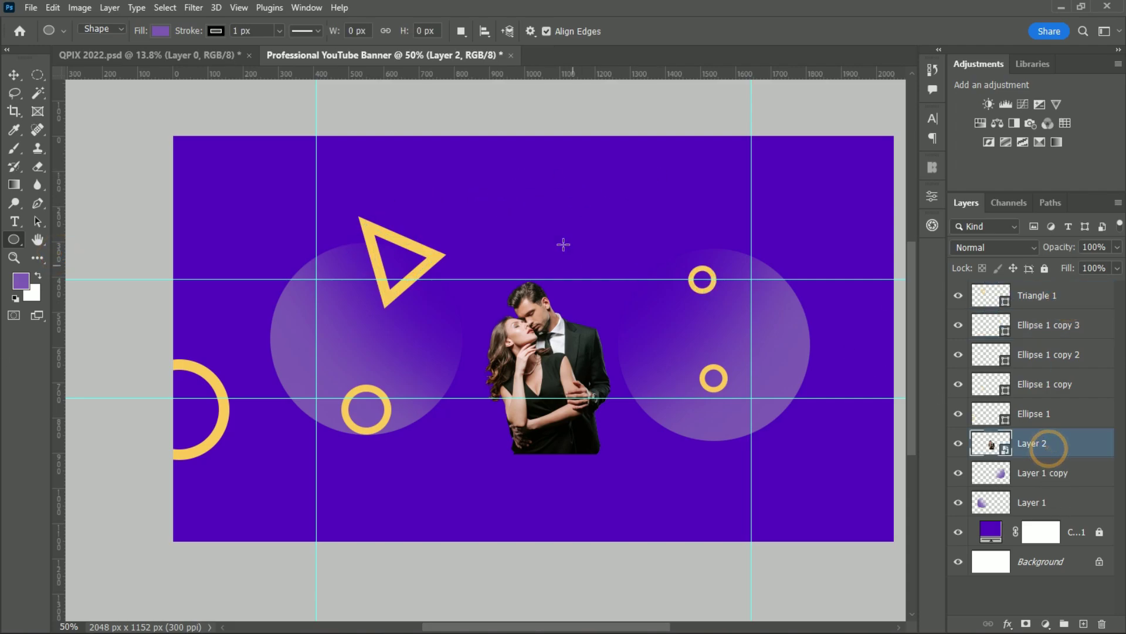
left_click_drag(521, 177, 532, 187)
left_click(768, 352)
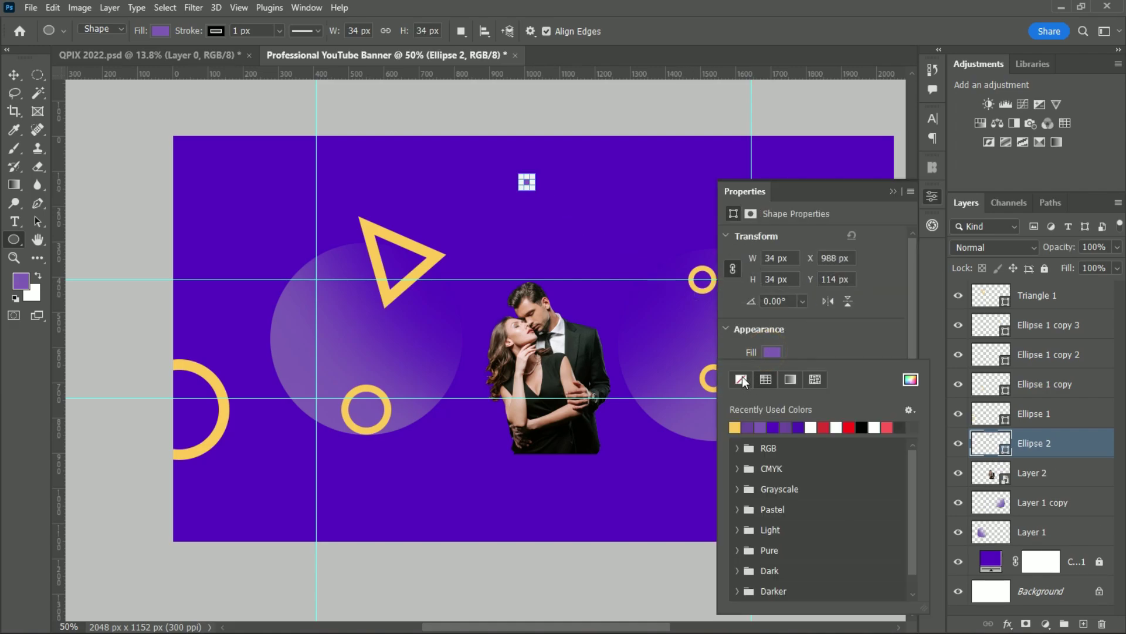
left_click(734, 428)
left_click(832, 332)
key("v")
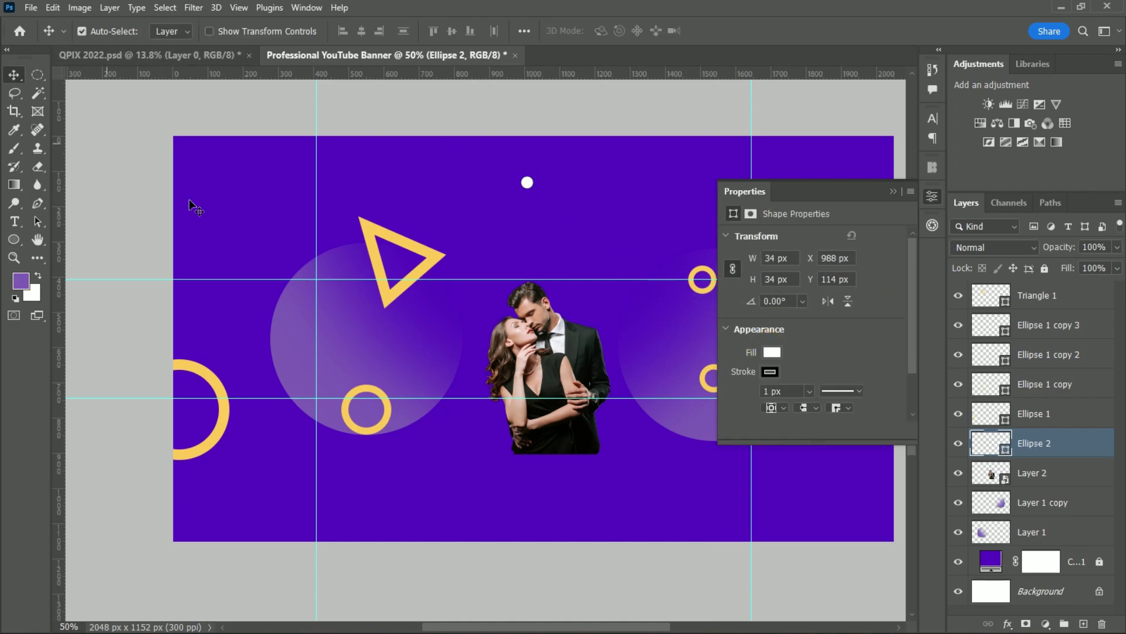
left_click(893, 194)
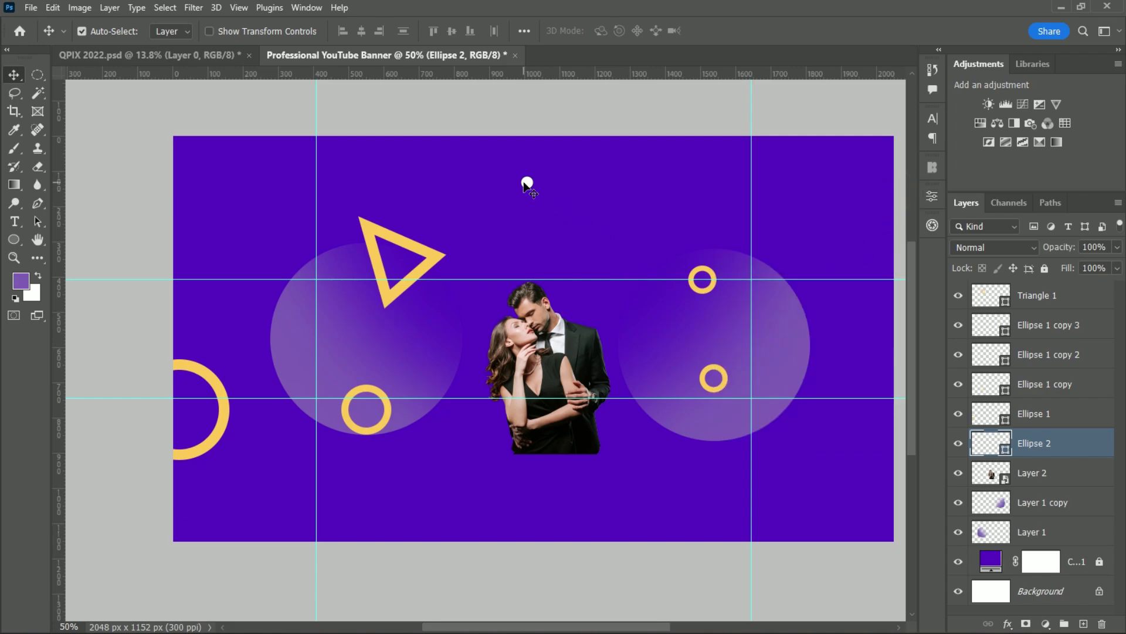
scroll(598, 228, "up", 5)
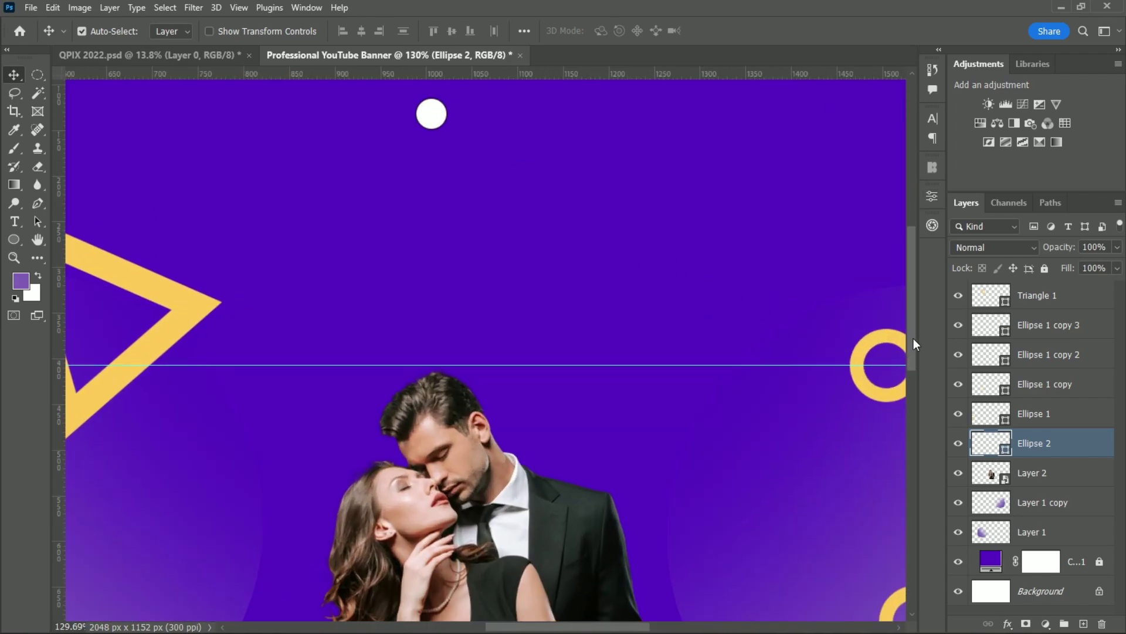
scroll(476, 249, "up", 3)
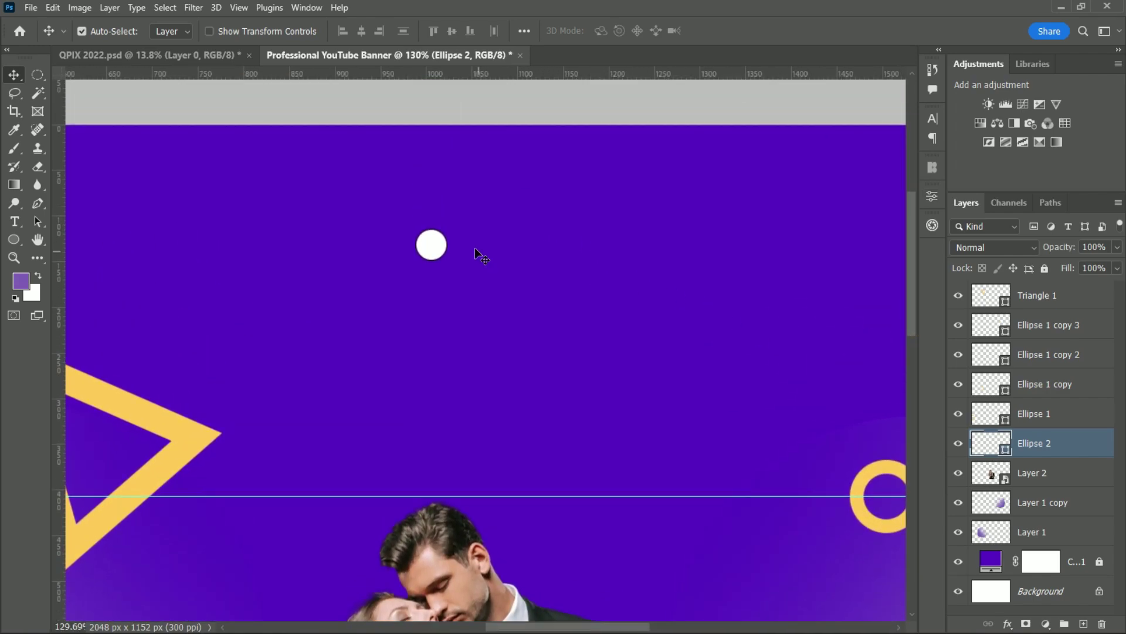
left_click(932, 194)
left_click(770, 371)
left_click(742, 396)
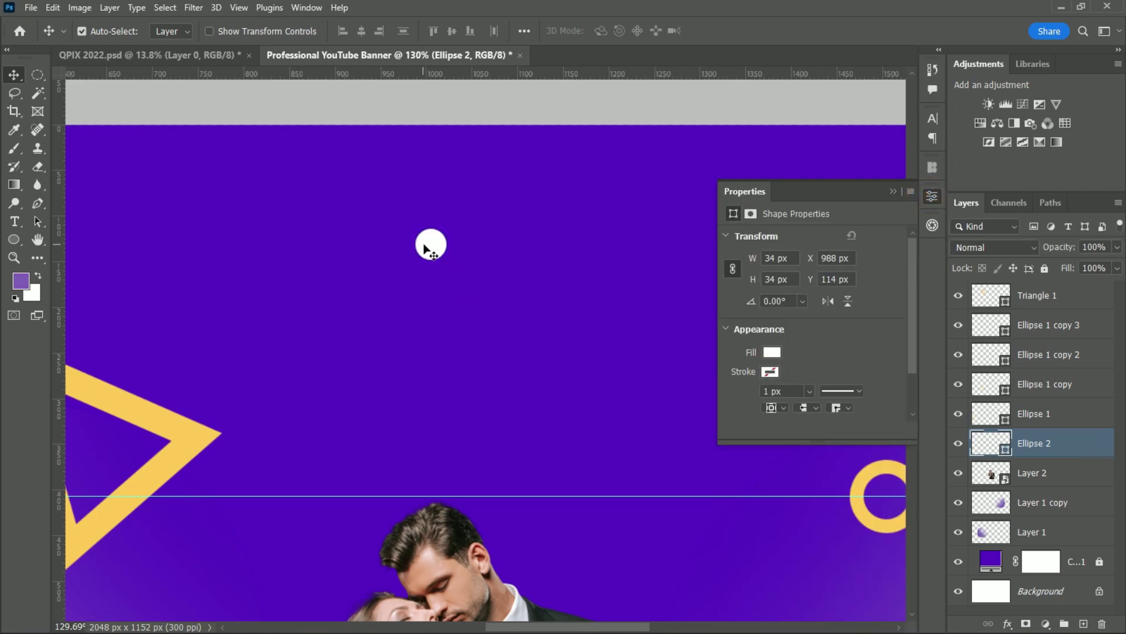
Duplicate the white dot into a horizontal row of six circles.
left_click_drag(427, 249, 548, 252)
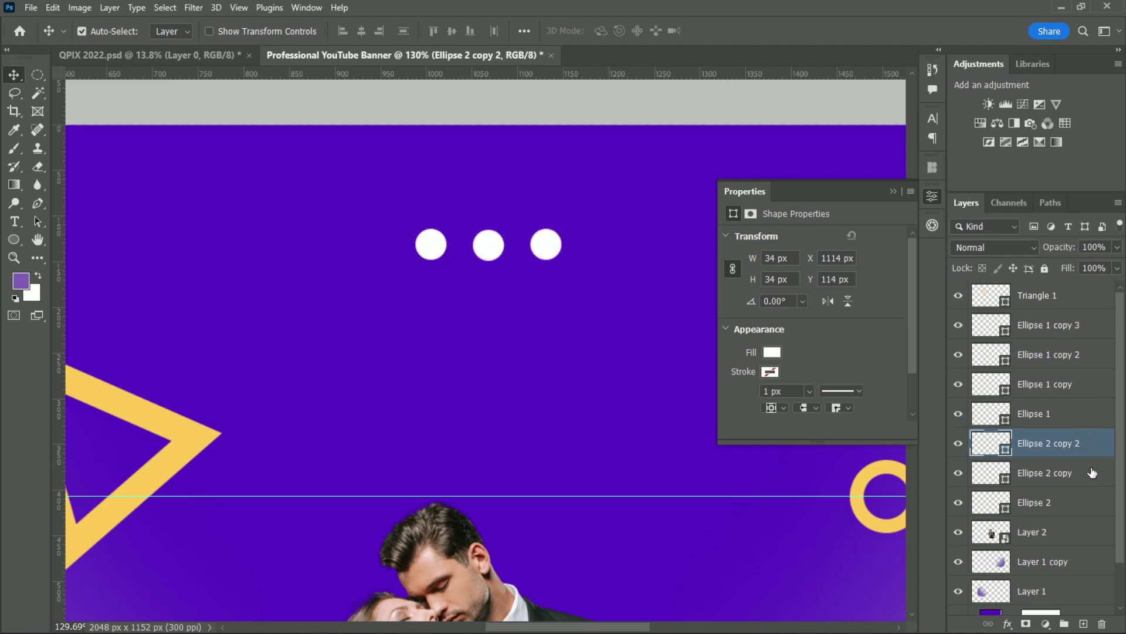
left_click(958, 502)
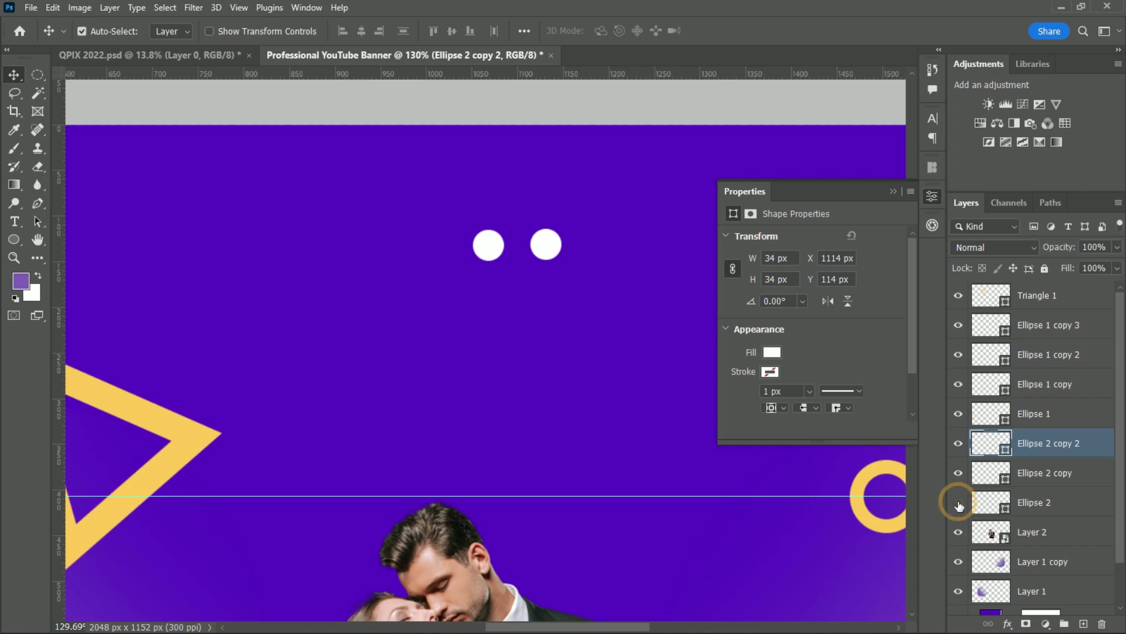
left_click(958, 472)
left_click(958, 443)
left_click(958, 472)
left_click(958, 502)
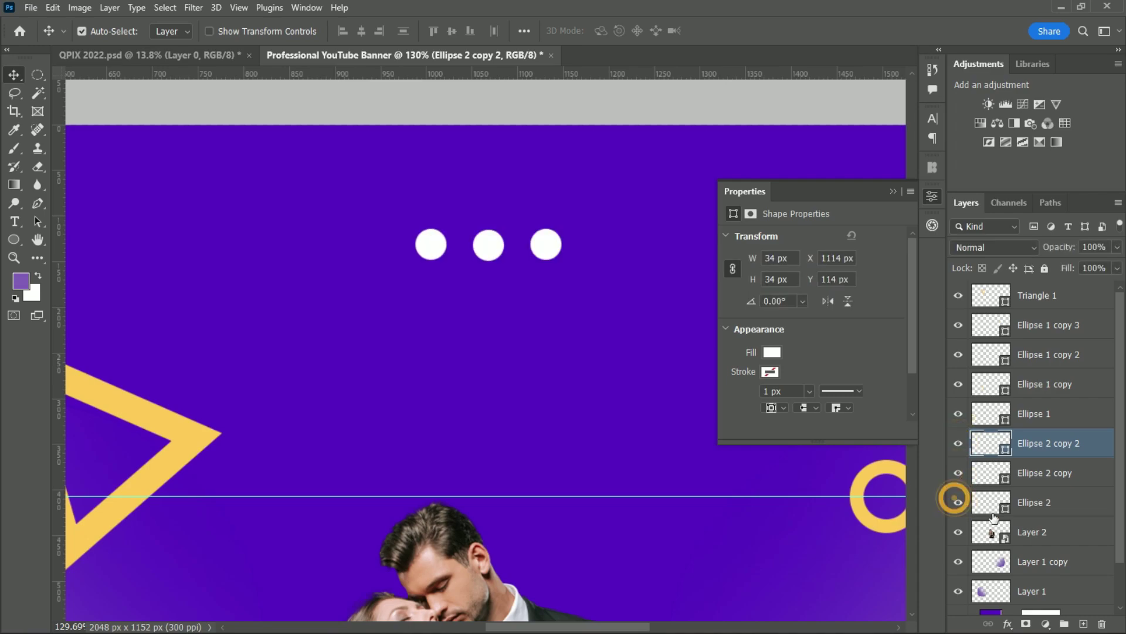
left_click(1066, 499, "shift")
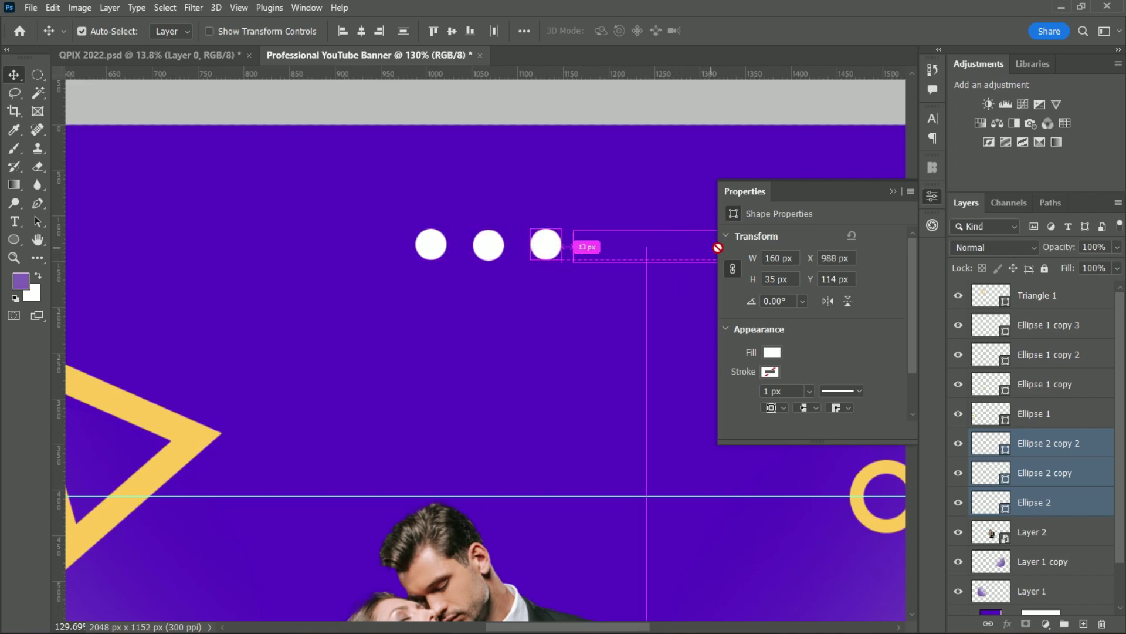
left_click(893, 191)
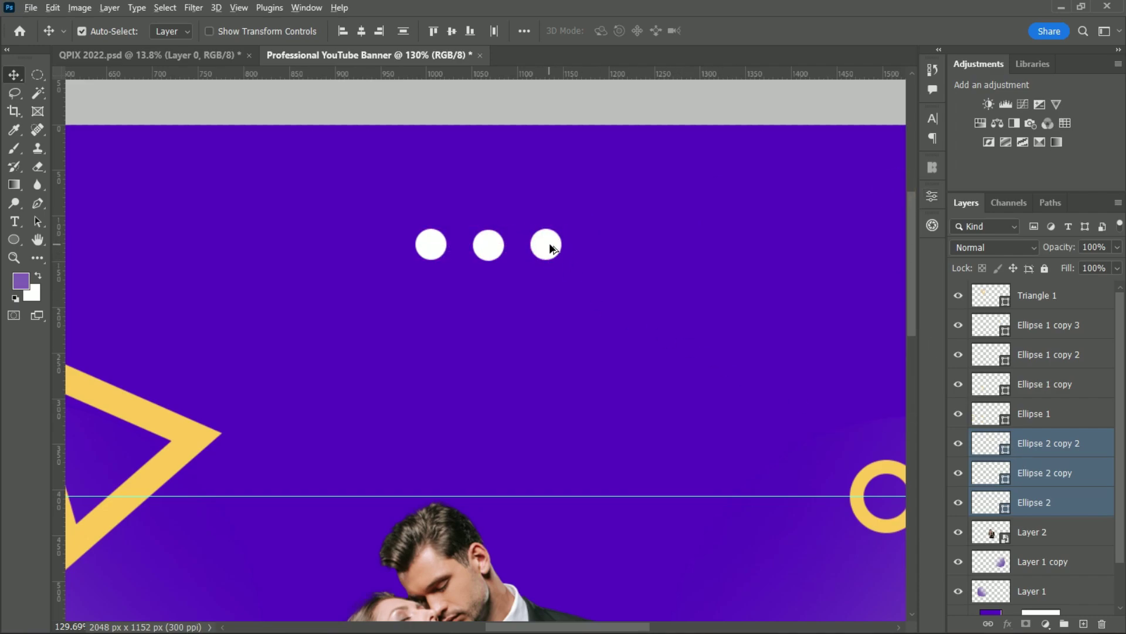
left_click_drag(550, 244, 728, 245)
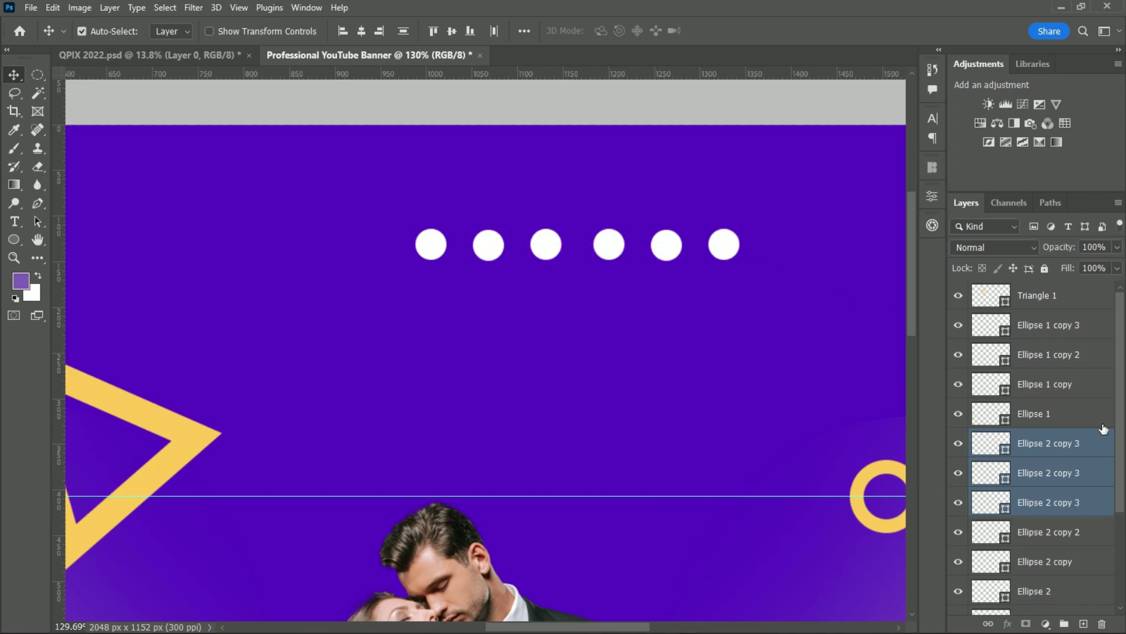
Copy the row down into four aligned rows and merge all circles into one layer.
left_click_drag(1122, 465, 1123, 483)
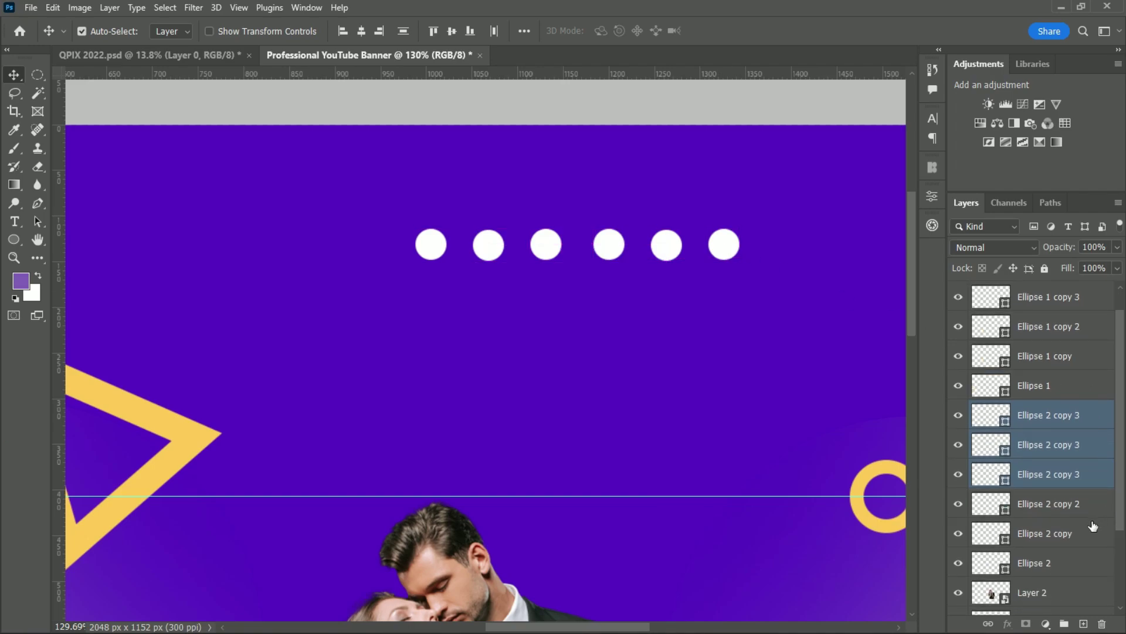
left_click(1056, 564, "shift")
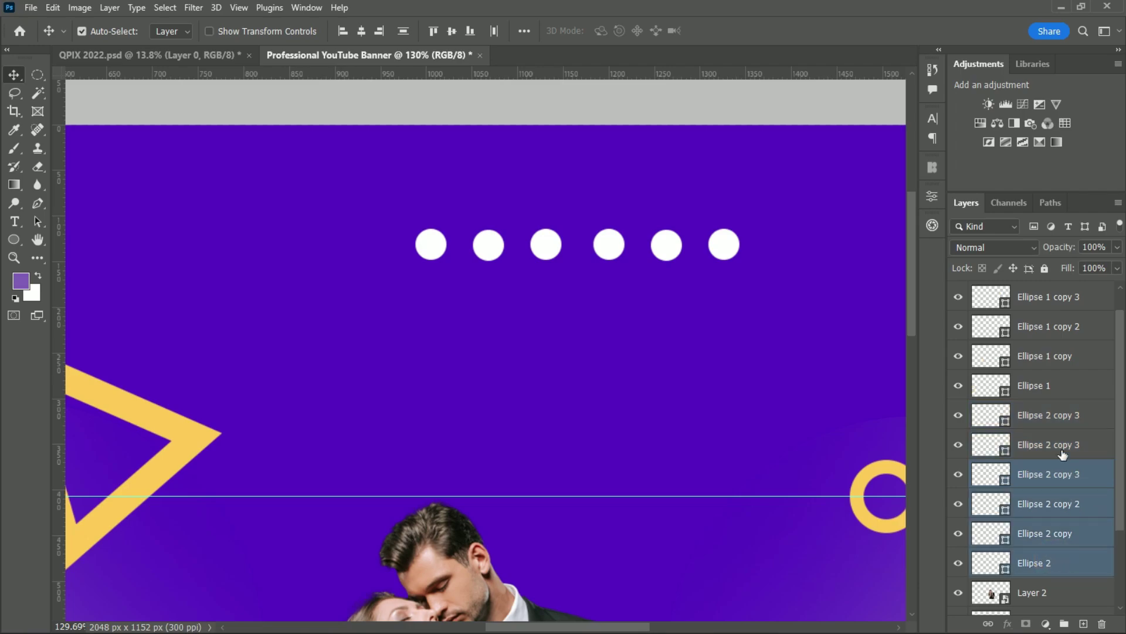
left_click(1056, 420)
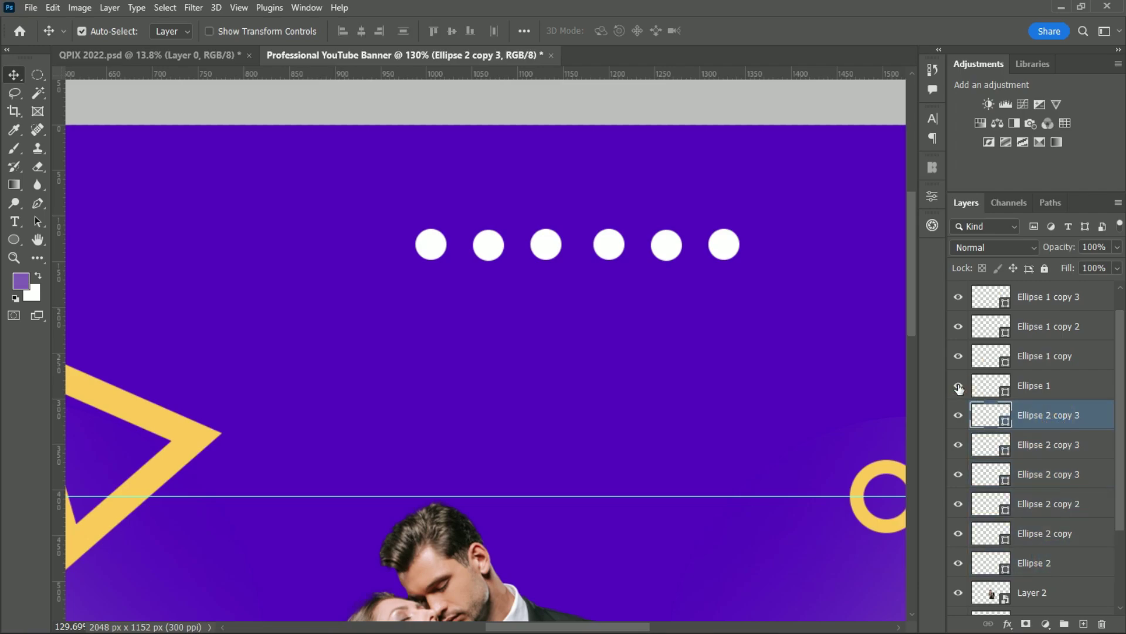
left_click(1065, 564, "shift")
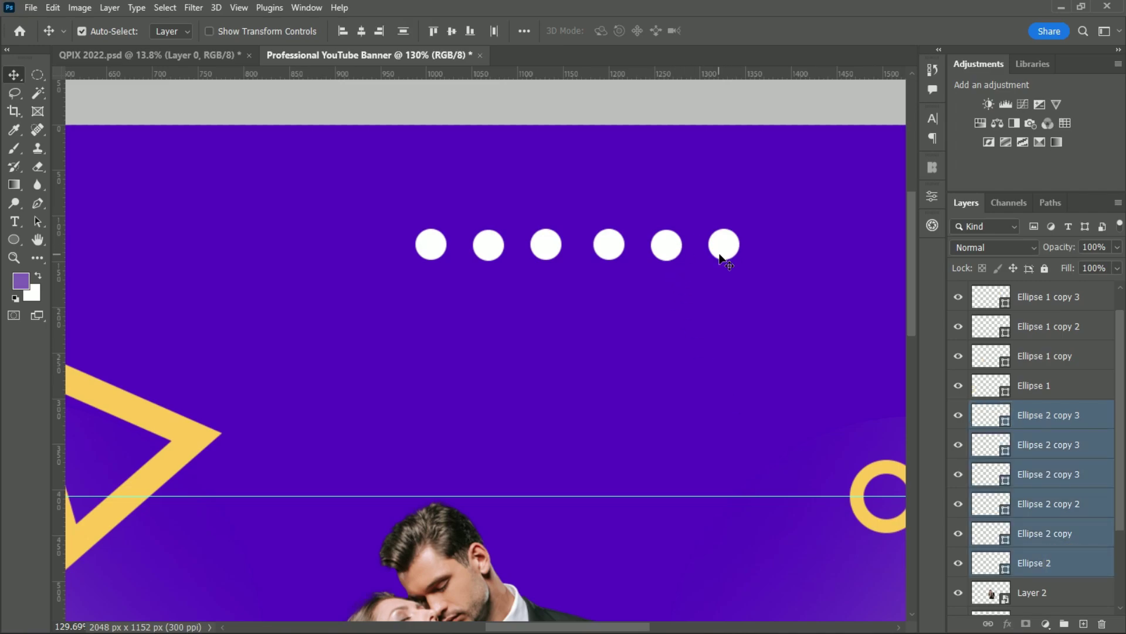
left_click_drag(720, 251, 719, 414)
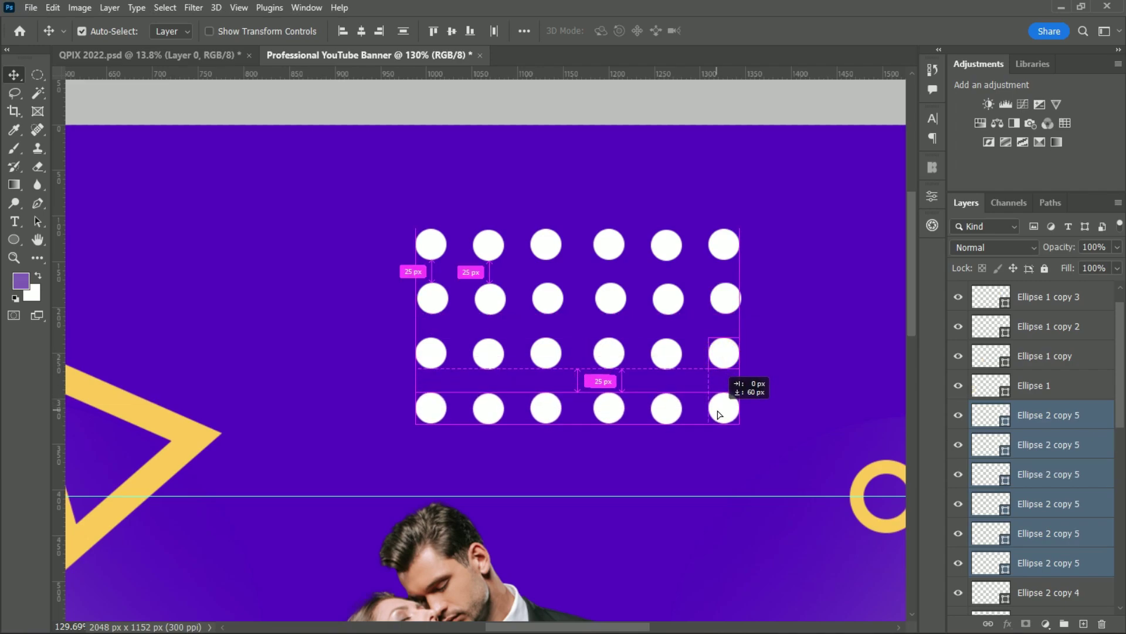
left_click_drag(719, 415, 719, 415)
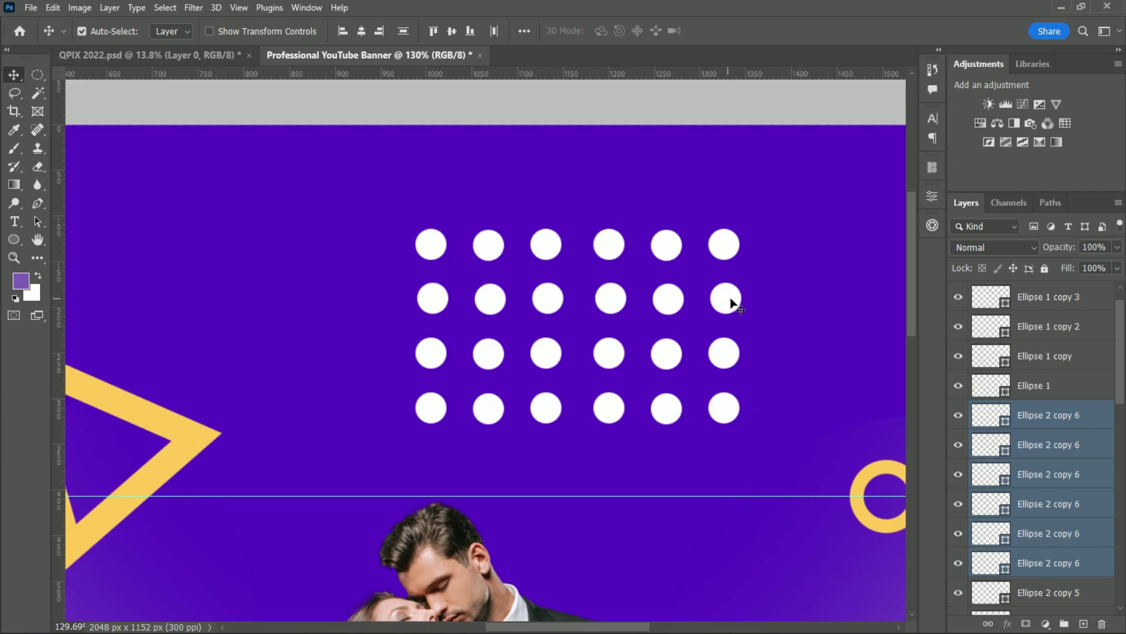
left_click_drag(773, 297, 428, 303)
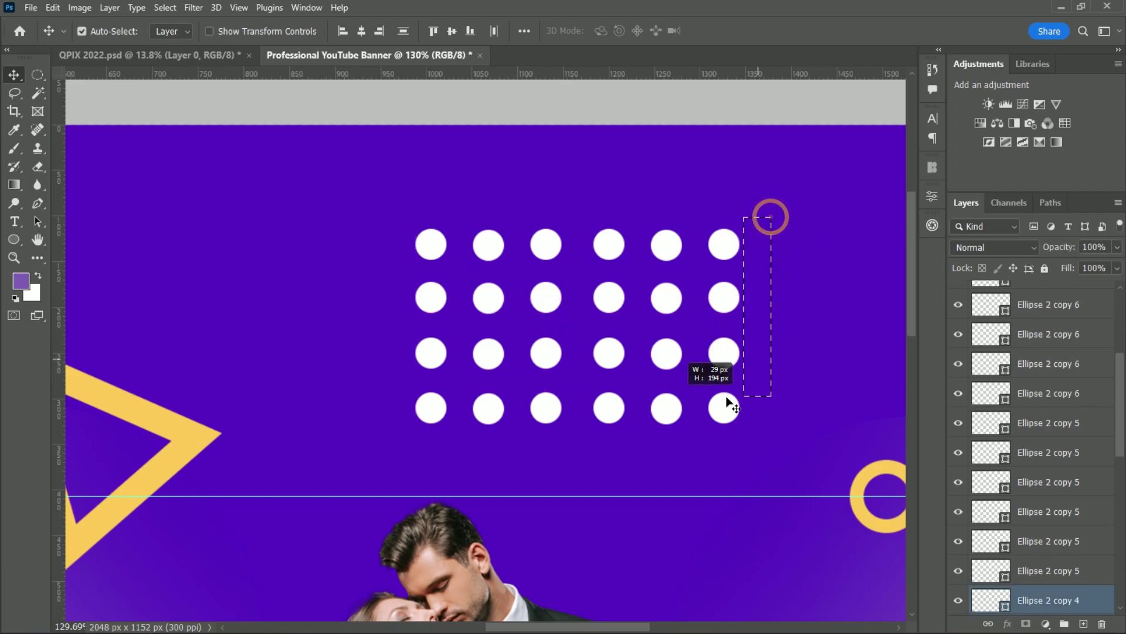
left_click_drag(770, 216, 407, 417)
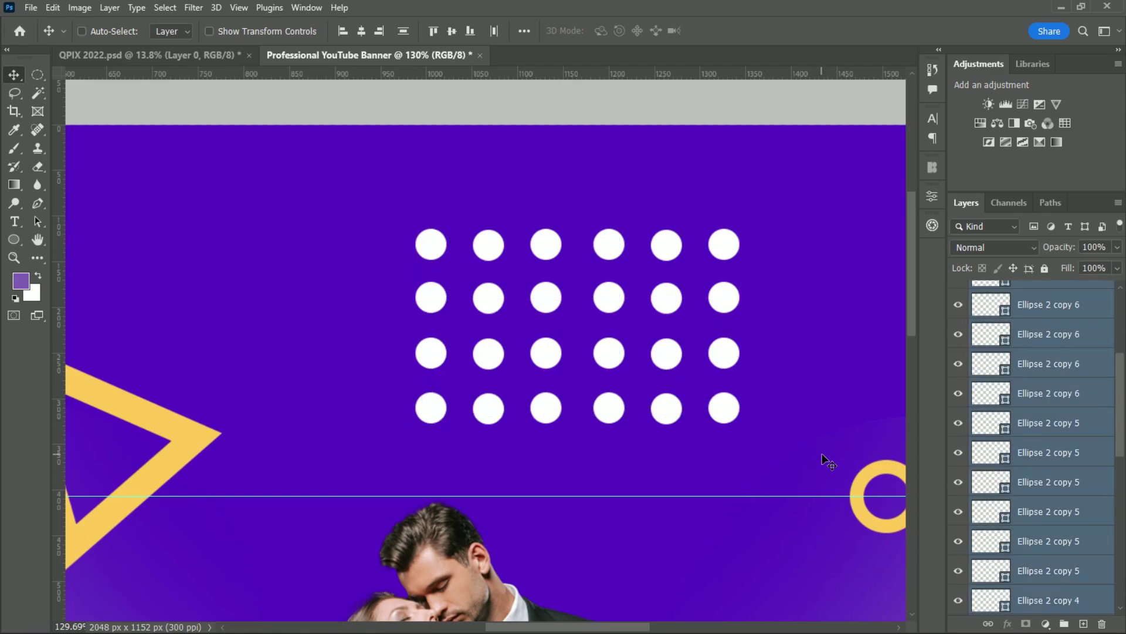
key("ctrl+e")
Rename the merged layer Dots and scale the grid down.
double_click(1056, 443)
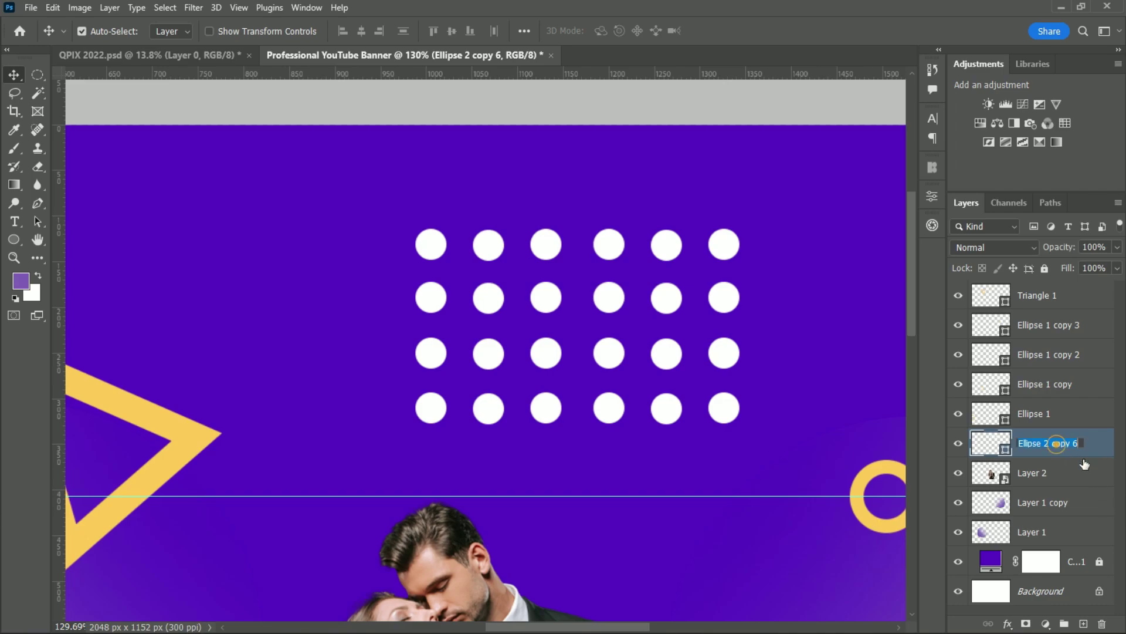
type("d")
key("Return")
key("ctrl+t")
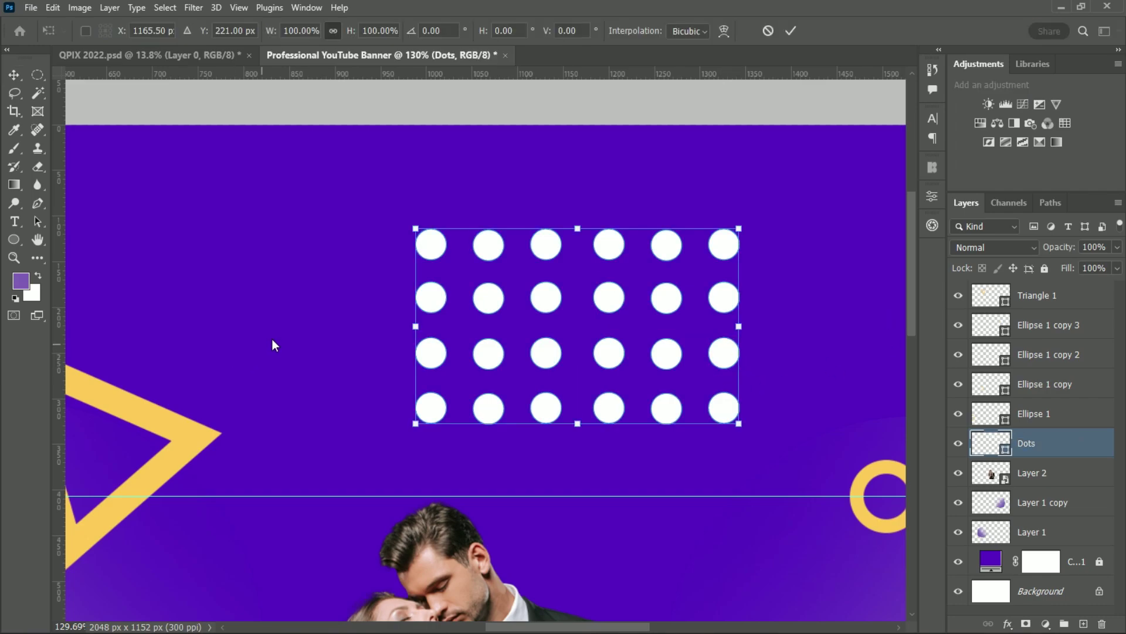
mouse_move(737, 327)
left_mouse_down()
mouse_move(463, 318)
mouse_move(459, 332)
mouse_move(498, 327)
left_mouse_up()
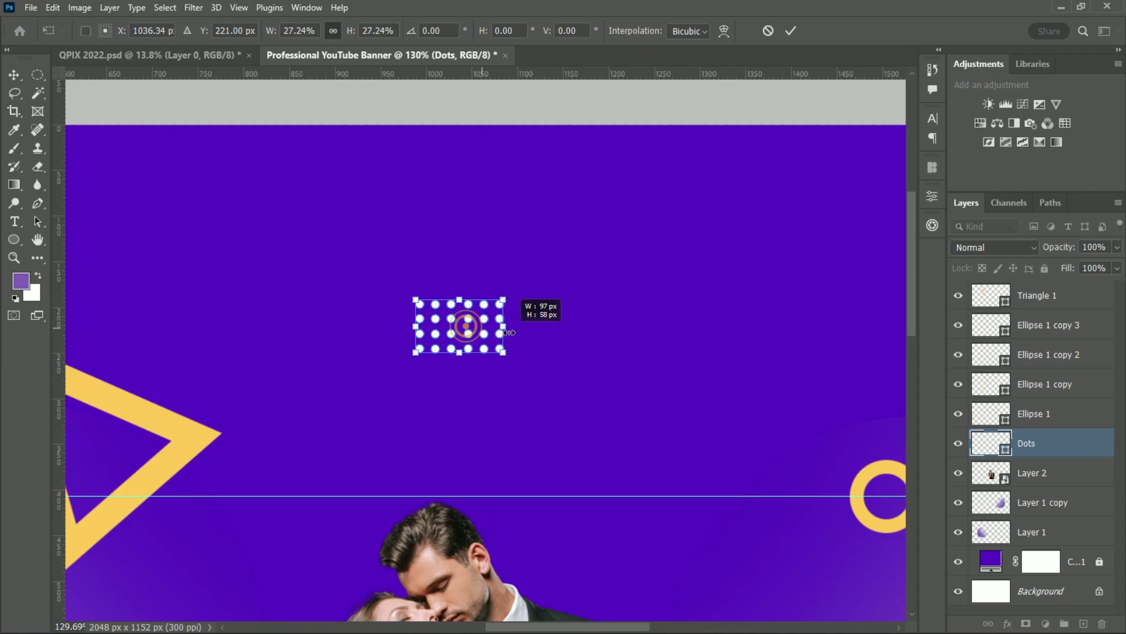
left_click(790, 29)
Move the dot grid to the right of the couple's heads.
scroll(545, 314, "down", 5)
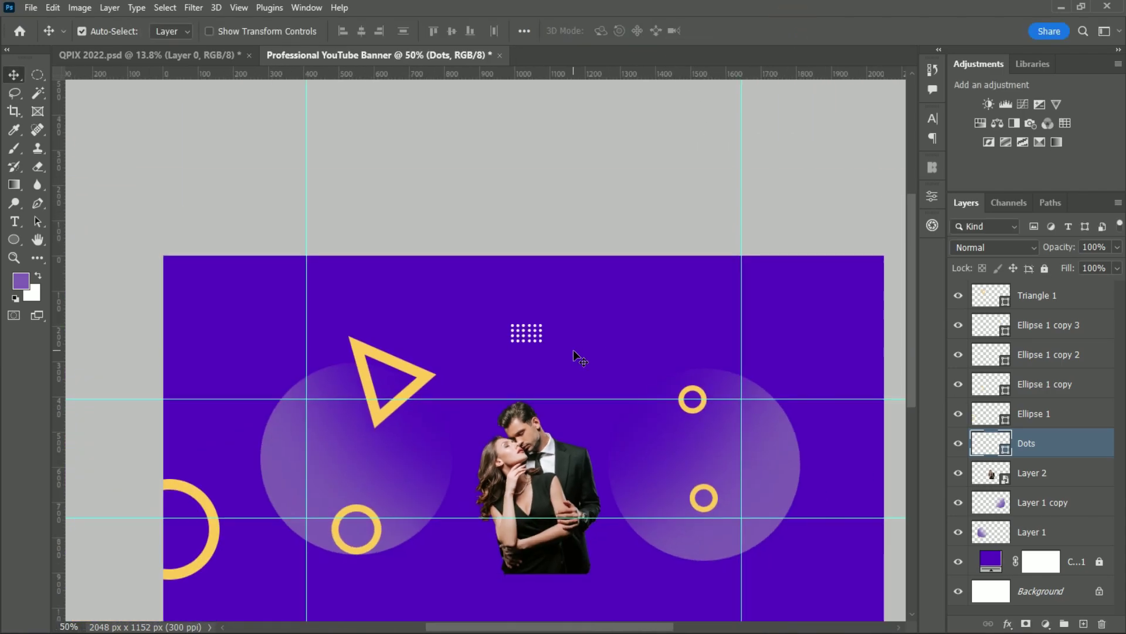
scroll(575, 352, "up", 1)
scroll(572, 355, "up", 2)
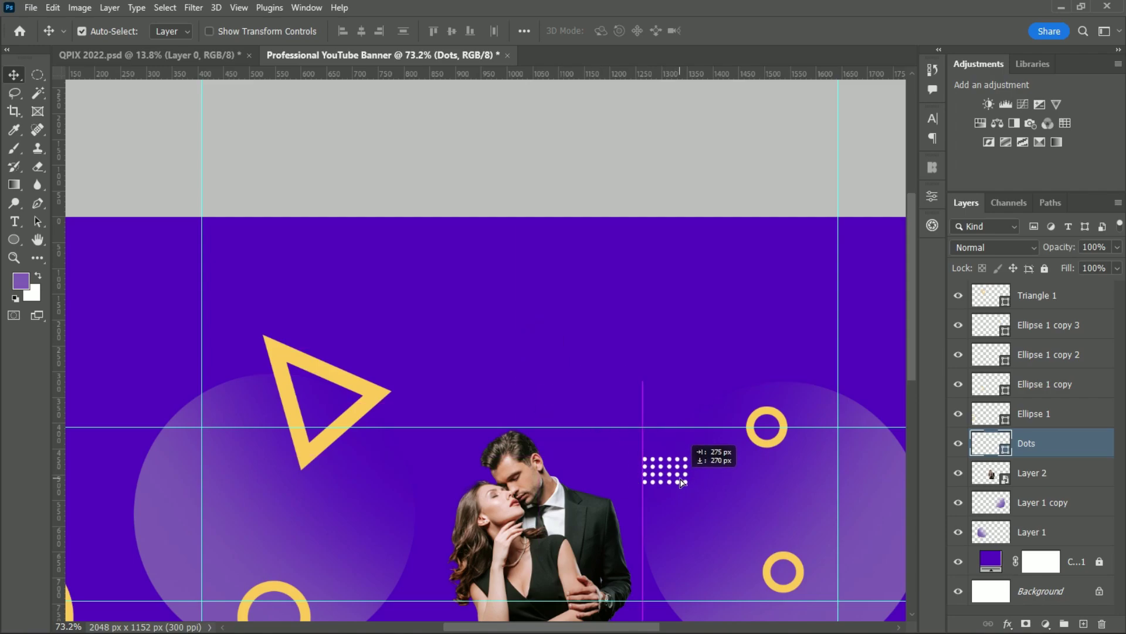
left_click_drag(551, 370, 698, 491)
scroll(761, 460, "down", 2)
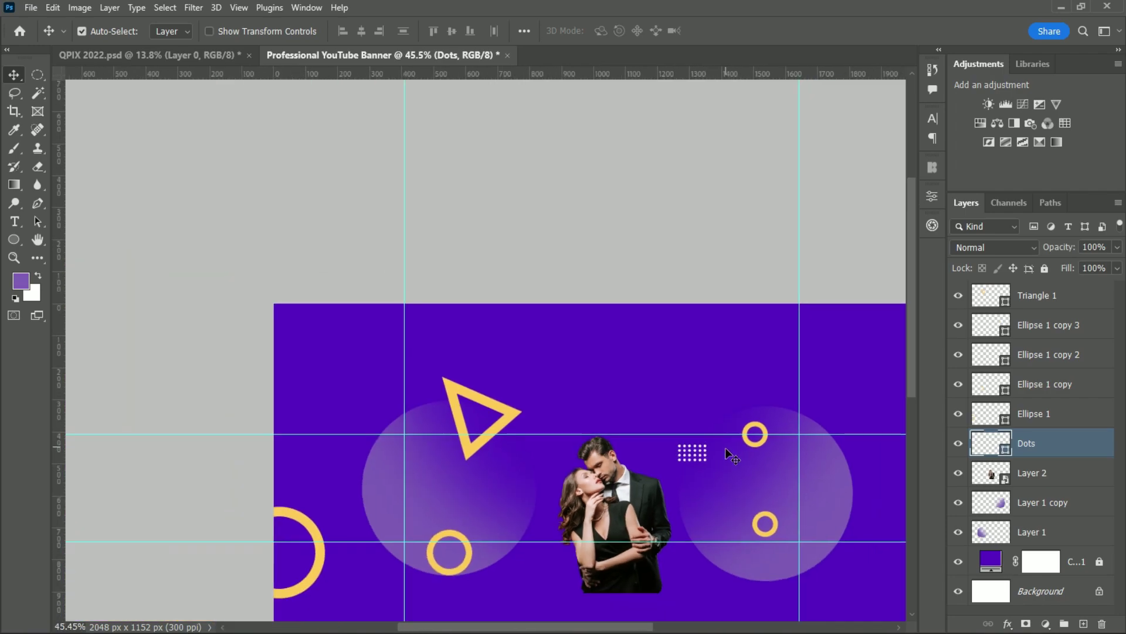
left_click_drag(612, 627, 622, 627)
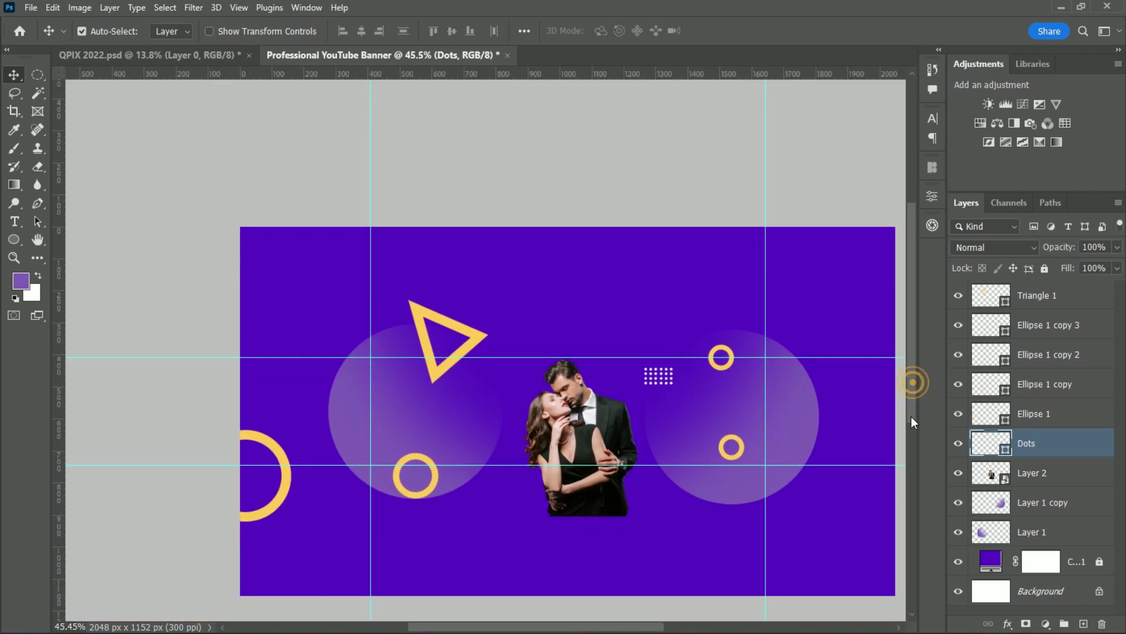
left_click_drag(911, 384, 910, 417)
scroll(673, 391, "up", 2)
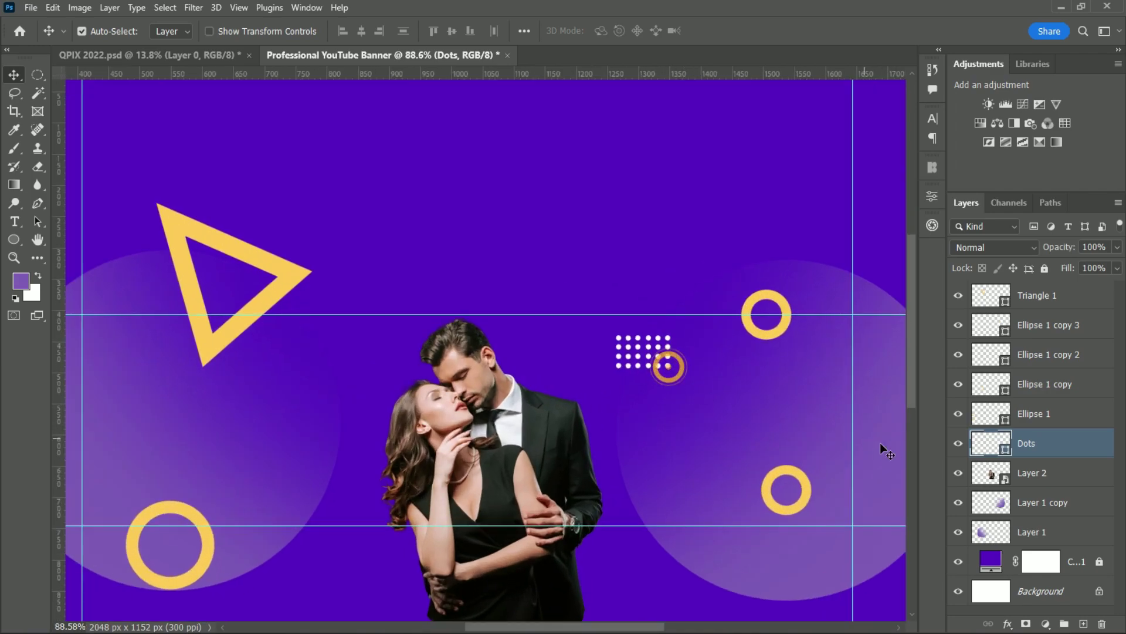
scroll(673, 388, "down", 1)
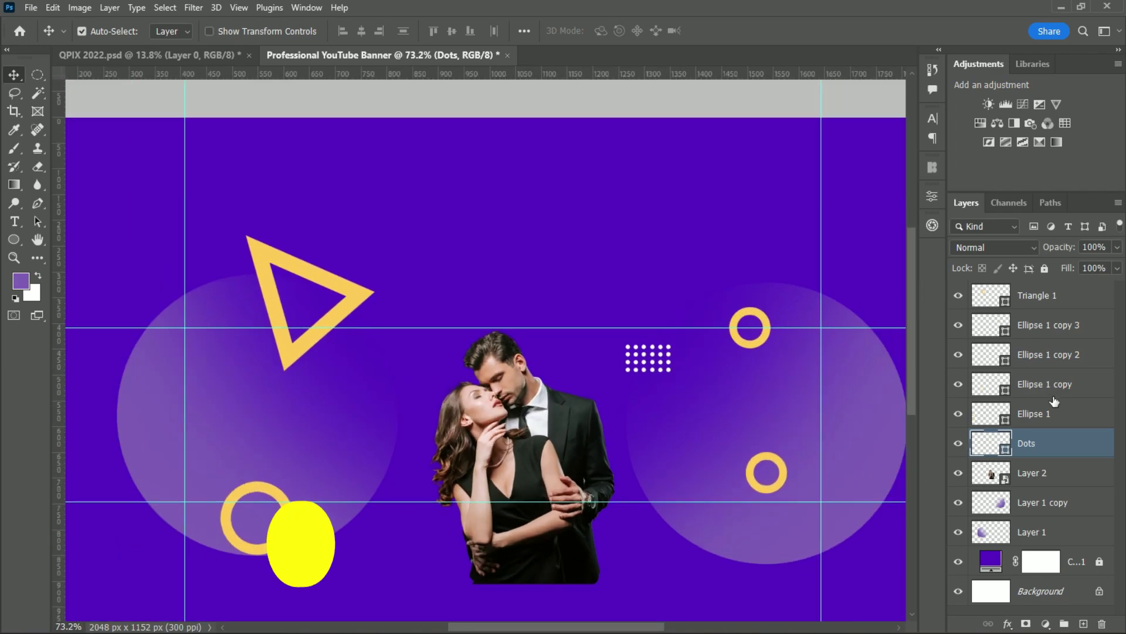
Give the Dots layer a Color Overlay sampled from the triangle's yellow.
double_click(1071, 442)
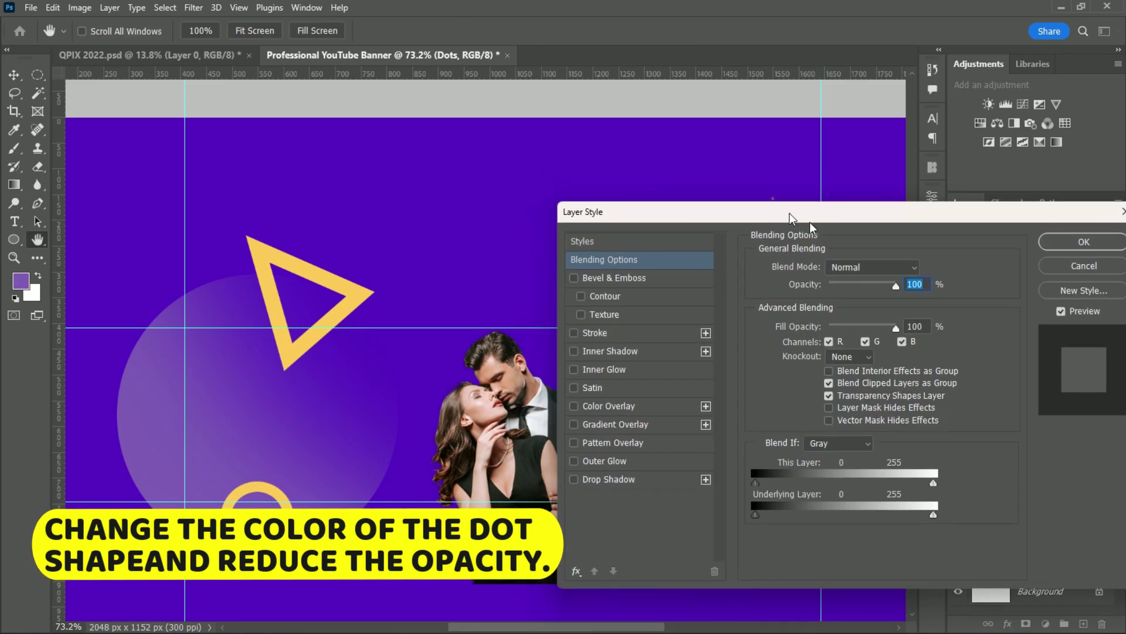
left_click(877, 461)
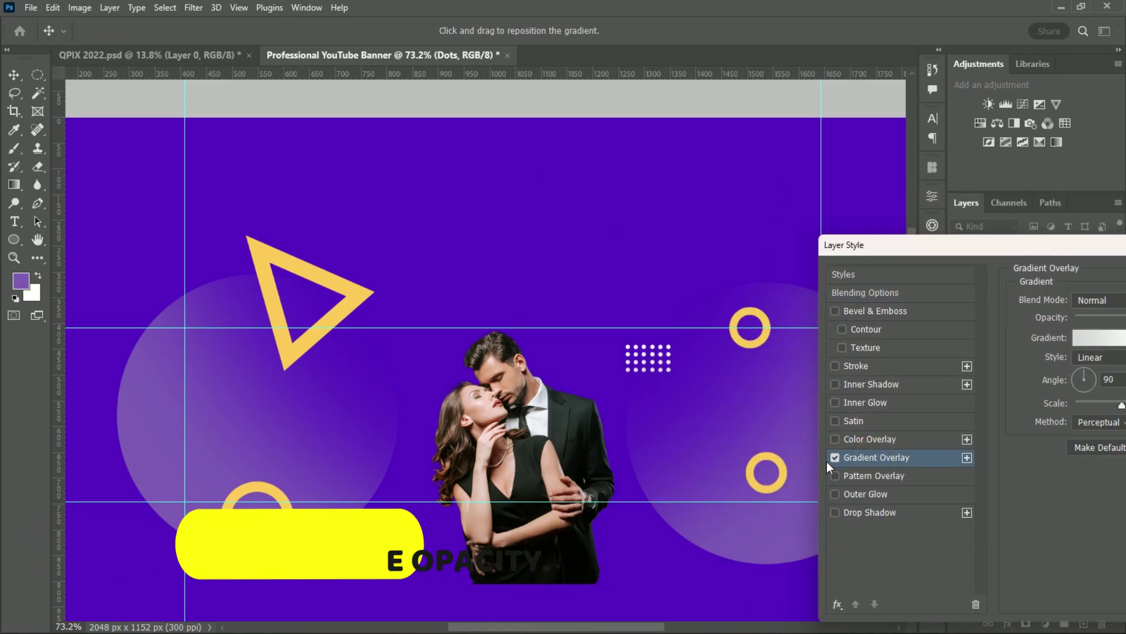
left_click(835, 457)
left_click(867, 439)
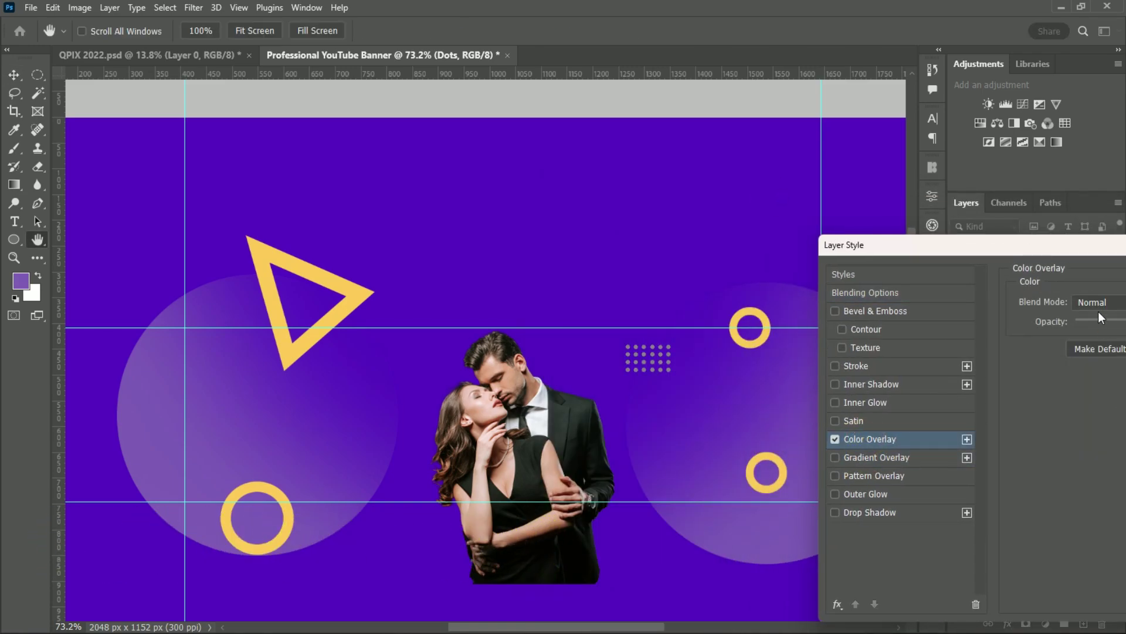
left_click_drag(939, 245, 692, 277)
left_click(933, 333)
left_click_drag(322, 357, 302, 345)
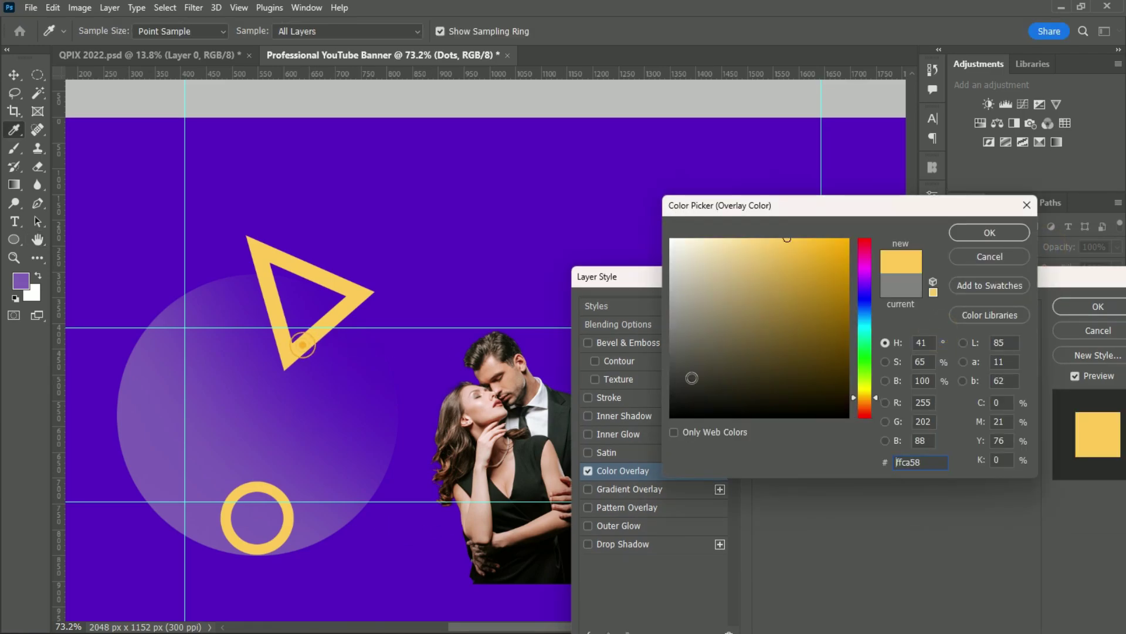
left_click(990, 232)
left_click(1098, 306)
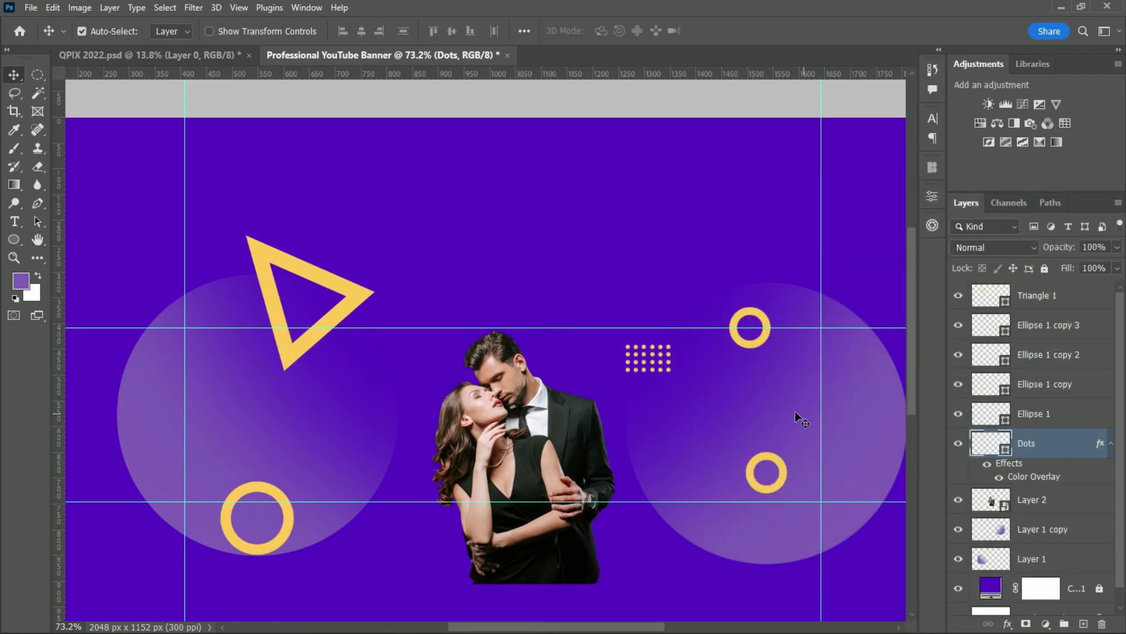
Lower the Dots layer's opacity to 75%.
left_click(1075, 447)
left_click(1115, 248)
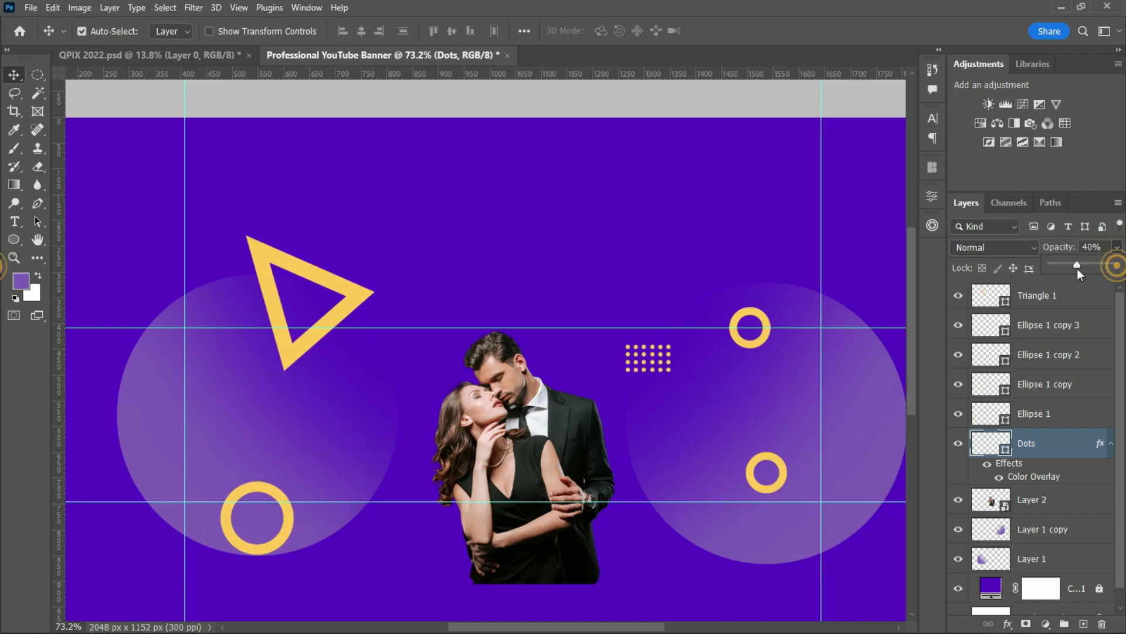
left_click_drag(1077, 269, 1100, 268)
left_click(636, 407)
scroll(694, 439, "up", 2)
scroll(698, 441, "down", 2)
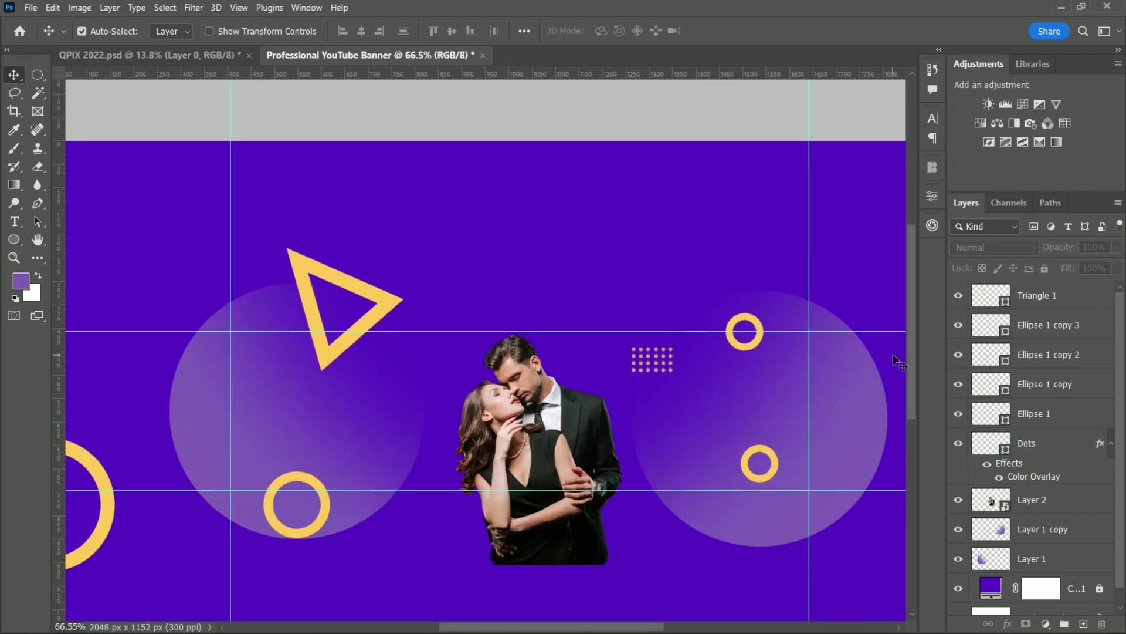
left_click_drag(908, 370, 911, 386)
Add a large white horizontal text layer reading 'QPIX' on the banner.
scroll(545, 518, "down", 2)
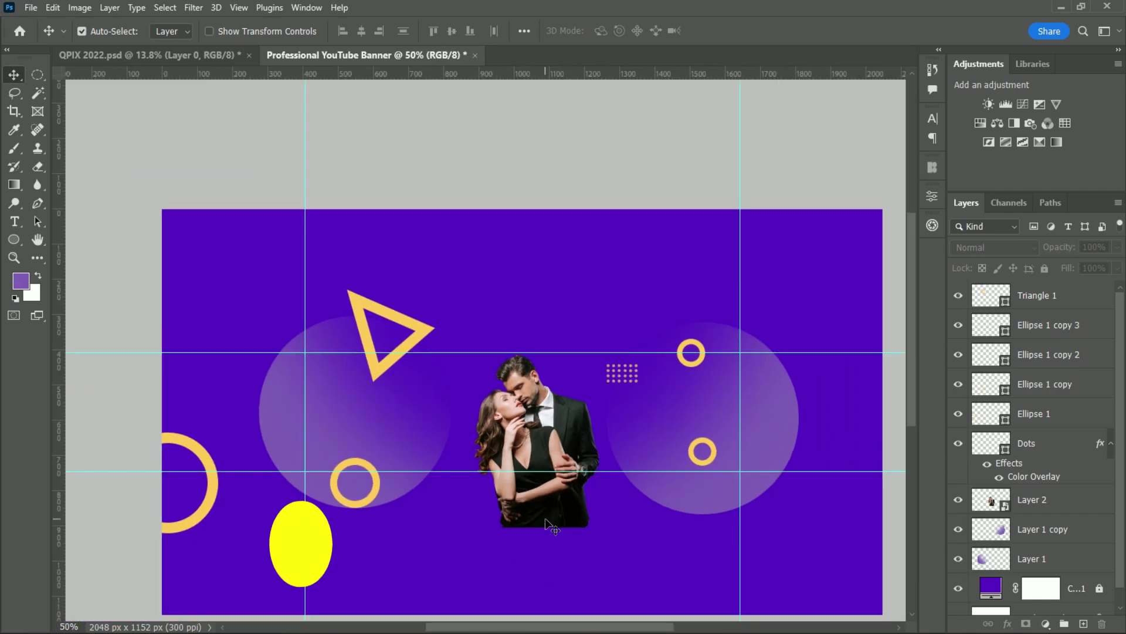
left_click(15, 222)
left_click(95, 221)
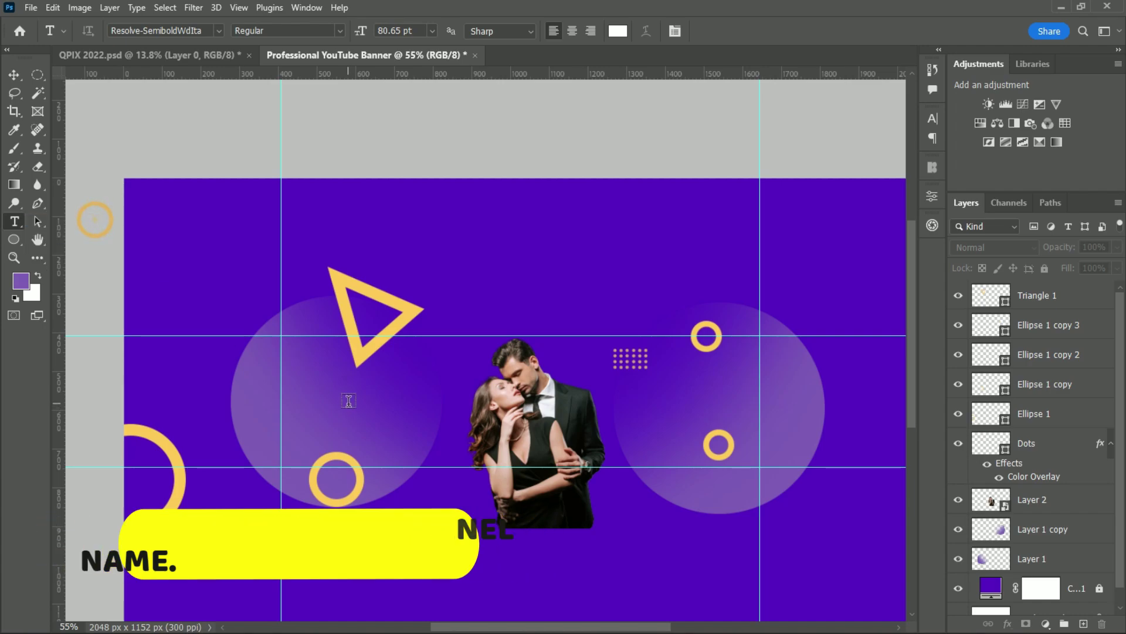
left_click(349, 403)
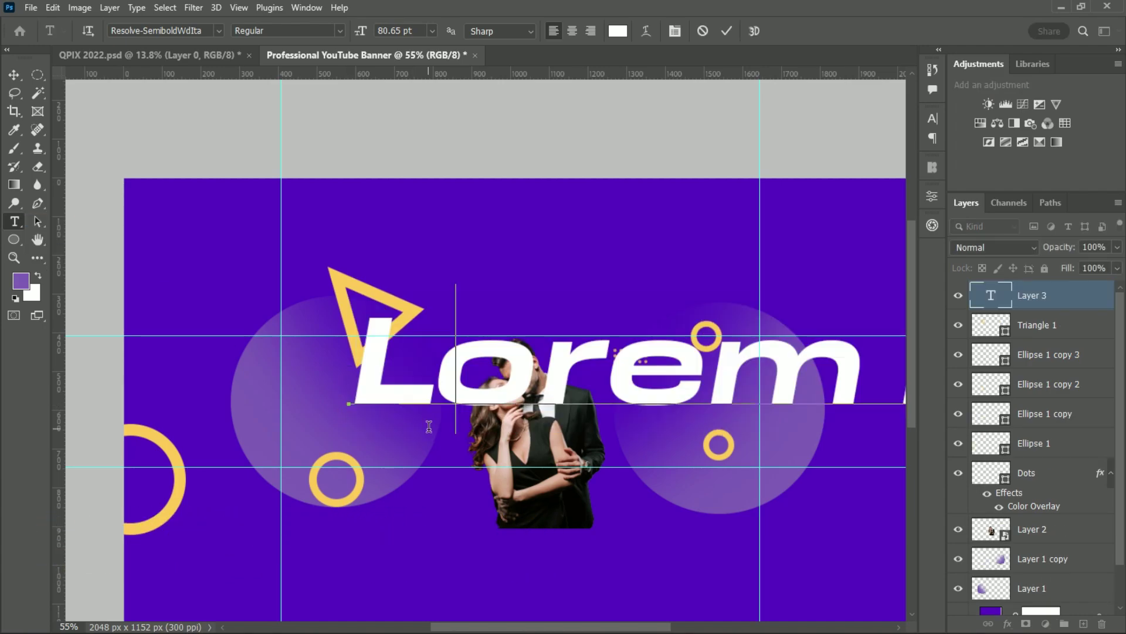
type("Q")
key("BackSpace")
type("Q")
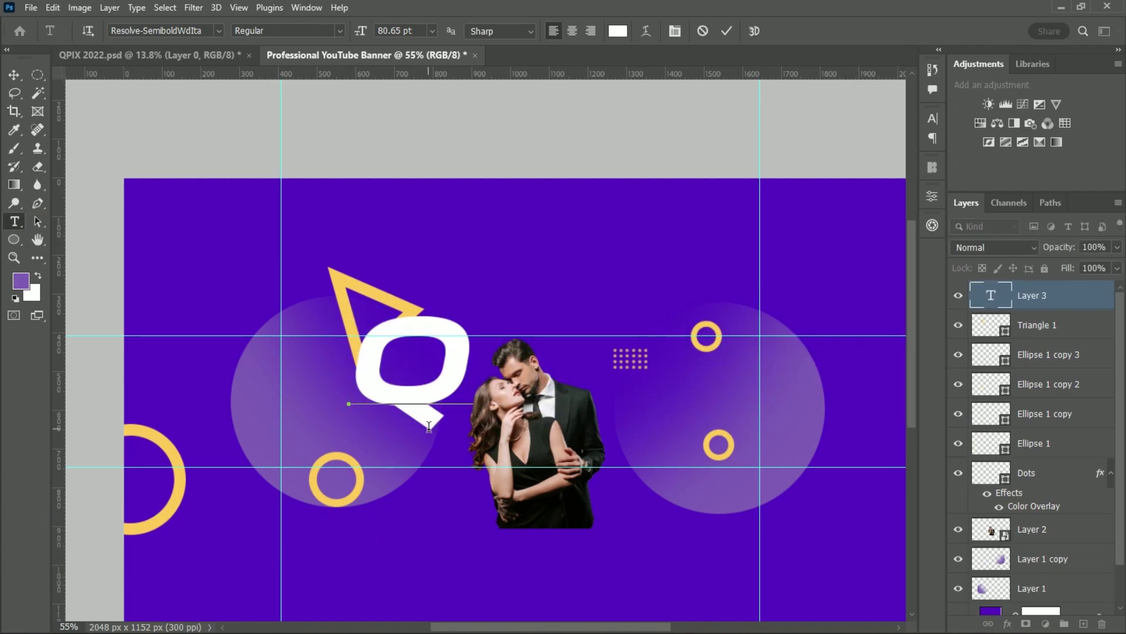
type("PIX")
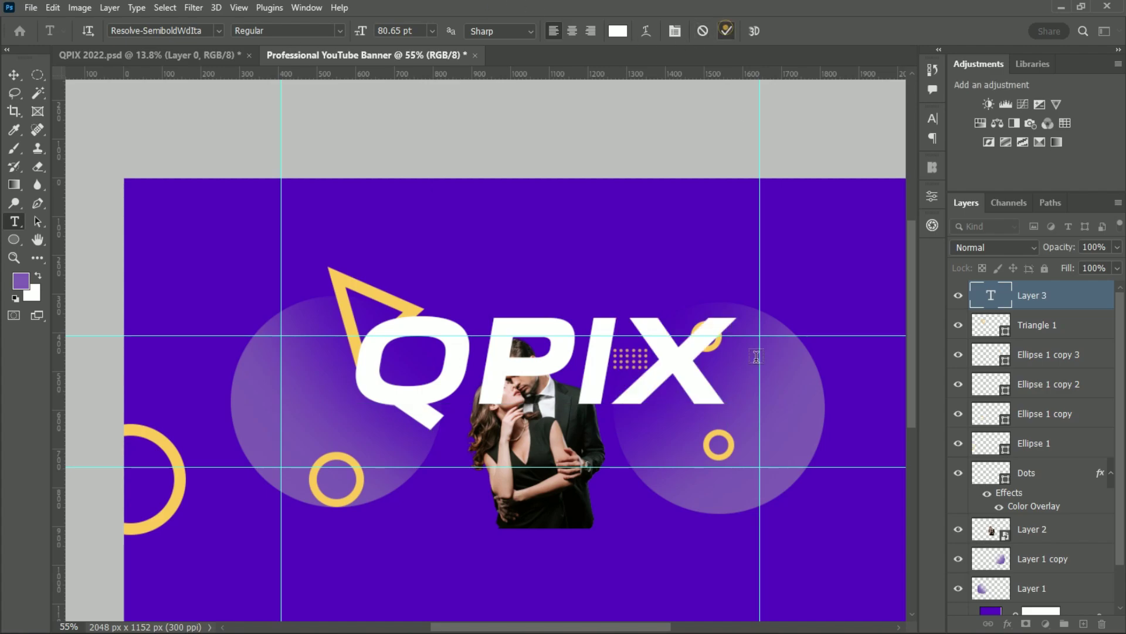
key("ctrl+Return")
key("v")
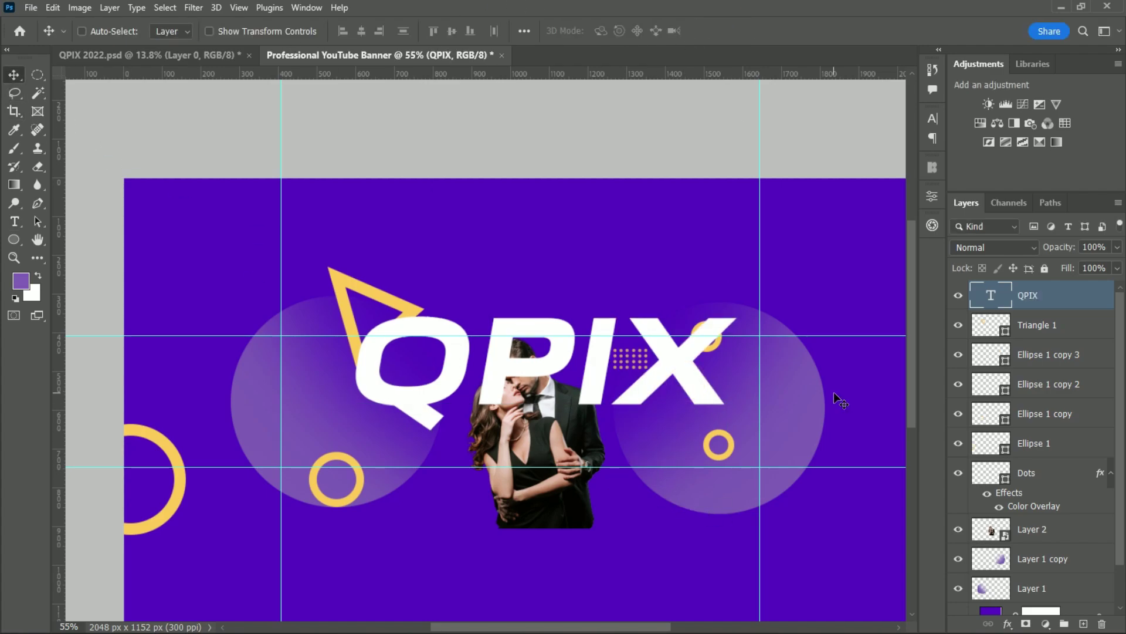
key("ctrl+t")
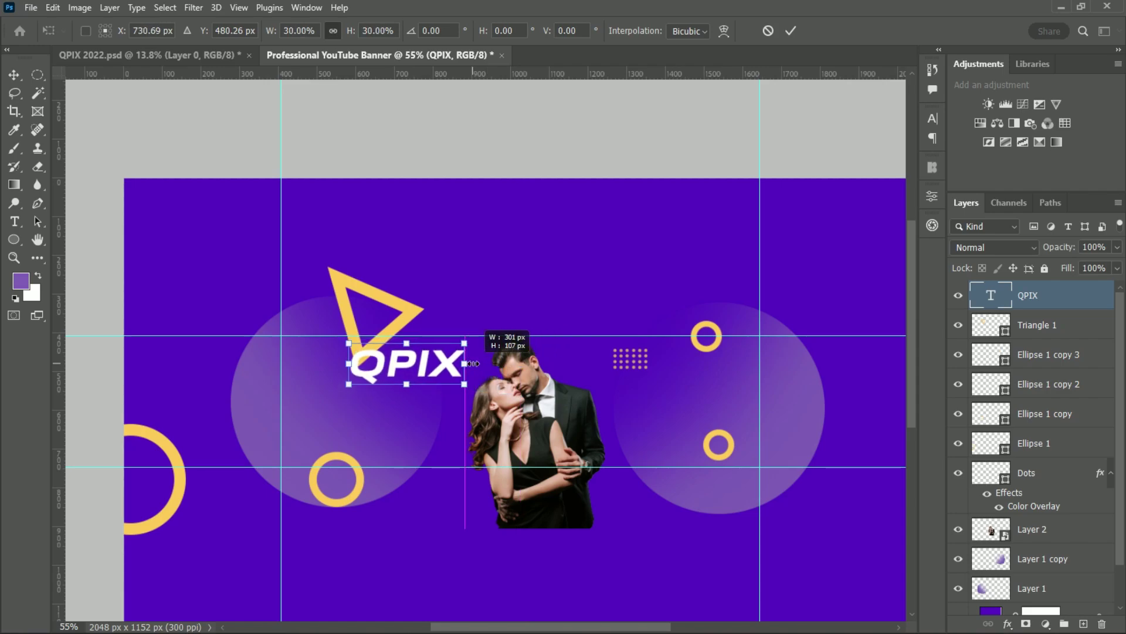
Scale QPIX down to a small title below the triangle and nudge the triangle up.
mouse_move(513, 364)
left_mouse_down()
mouse_move(442, 364)
mouse_move(433, 389)
mouse_move(417, 390)
mouse_move(436, 367)
left_mouse_up()
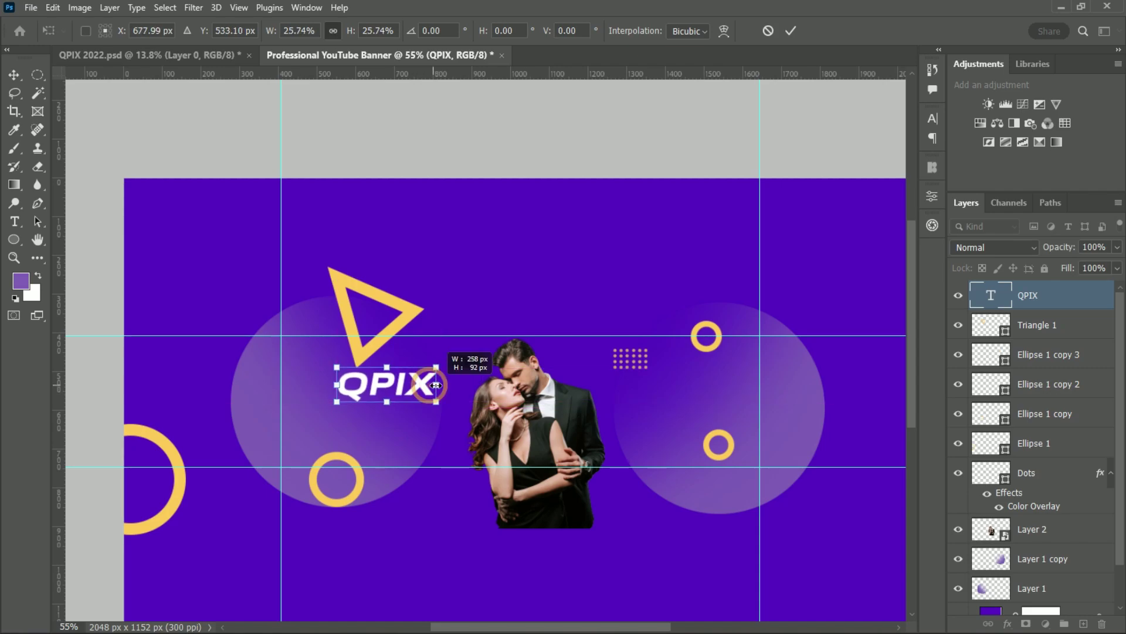
left_click(791, 31)
left_click(416, 311)
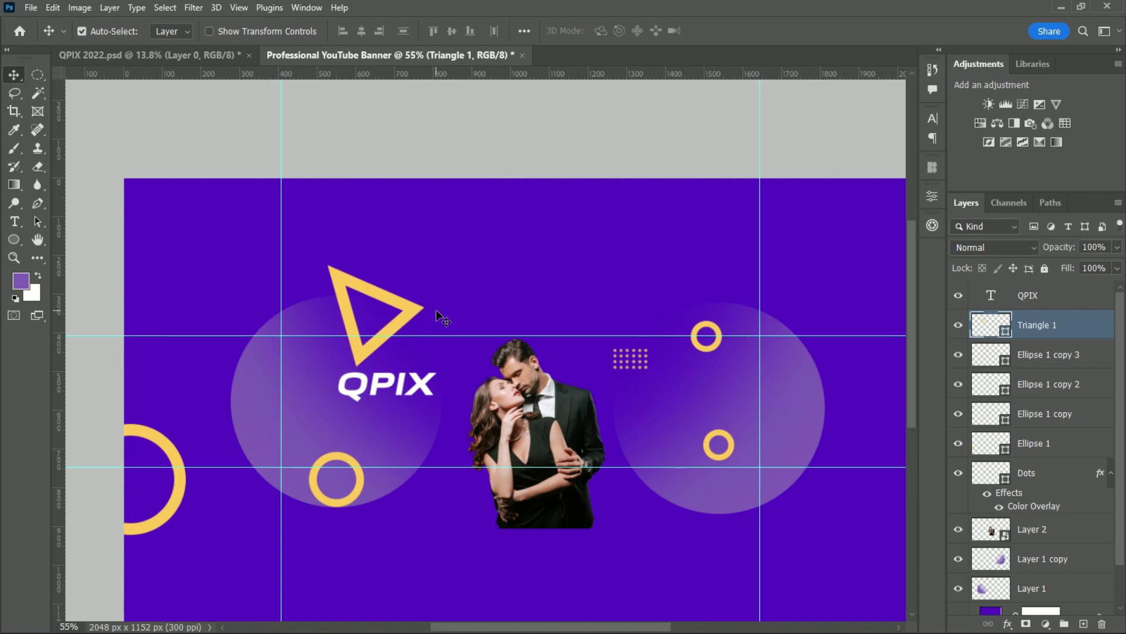
key("shift+Up")
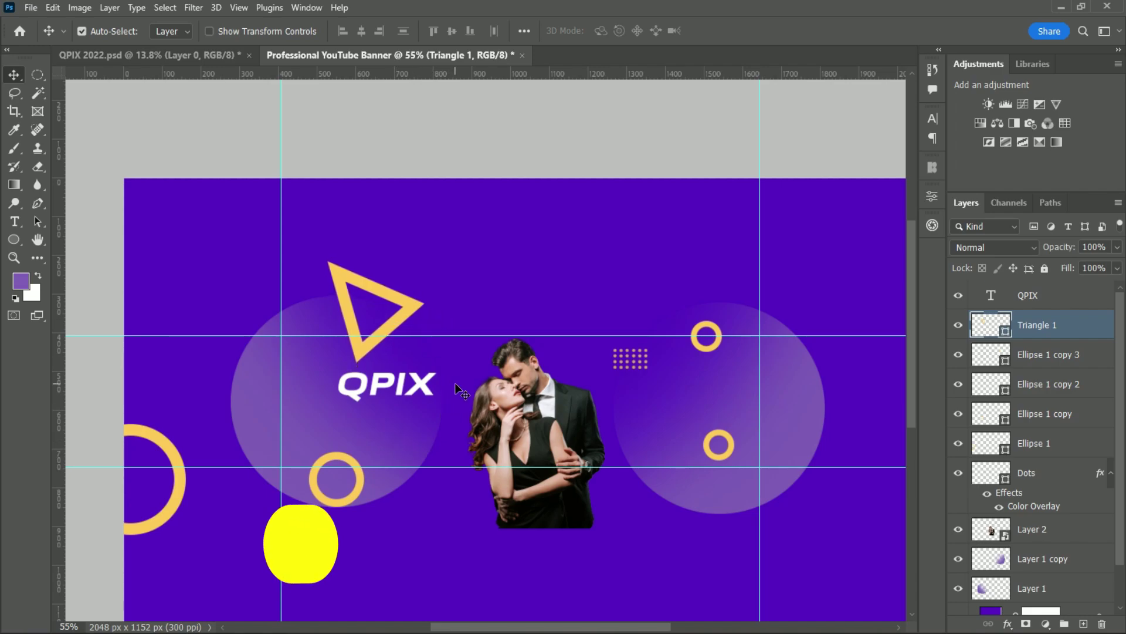
Bring the Instagram, Facebook, Twitter and LinkedIn icons from QPIX 2022 into a small row under QPIX.
left_click(166, 56)
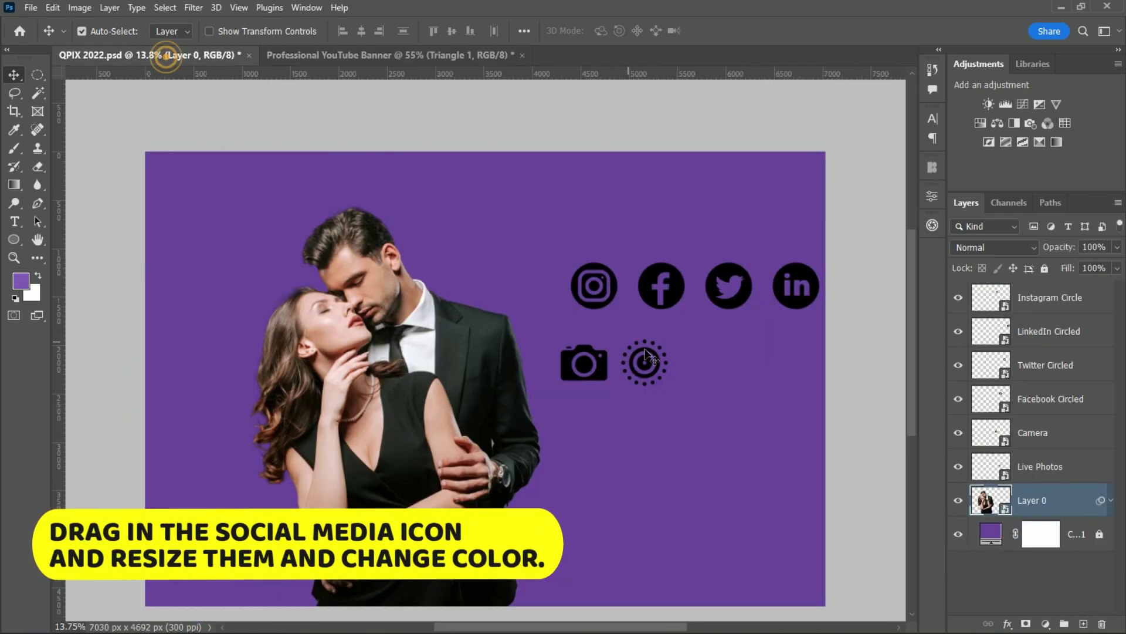
mouse_move(553, 253)
left_mouse_down()
mouse_move(815, 311)
mouse_move(465, 449)
left_mouse_up()
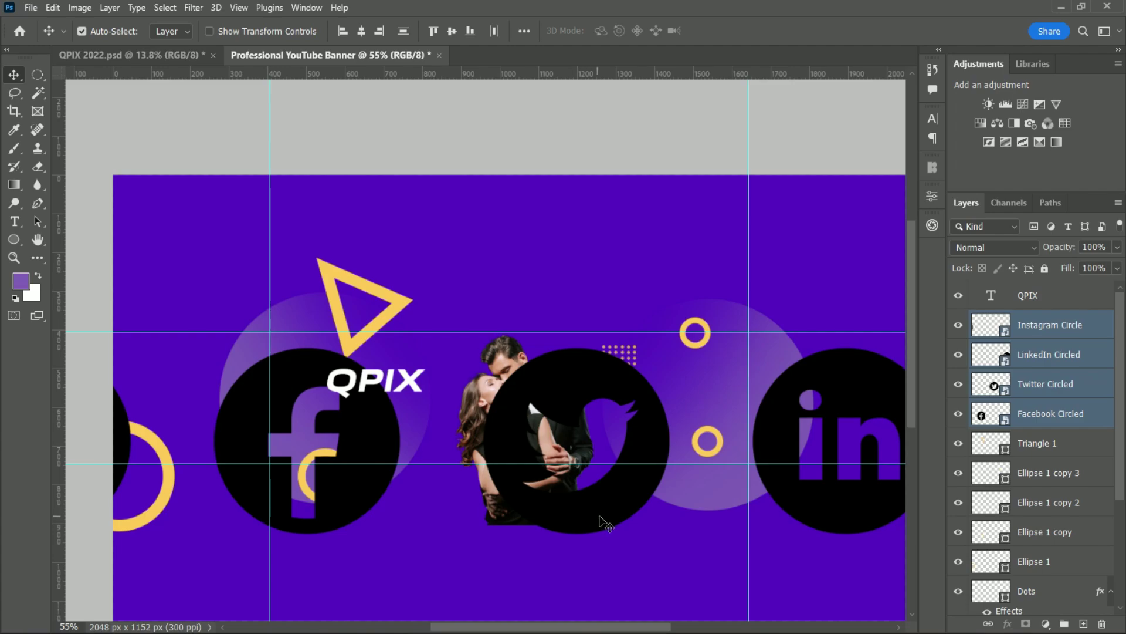
key("ctrl+t")
scroll(649, 494, "down", 2)
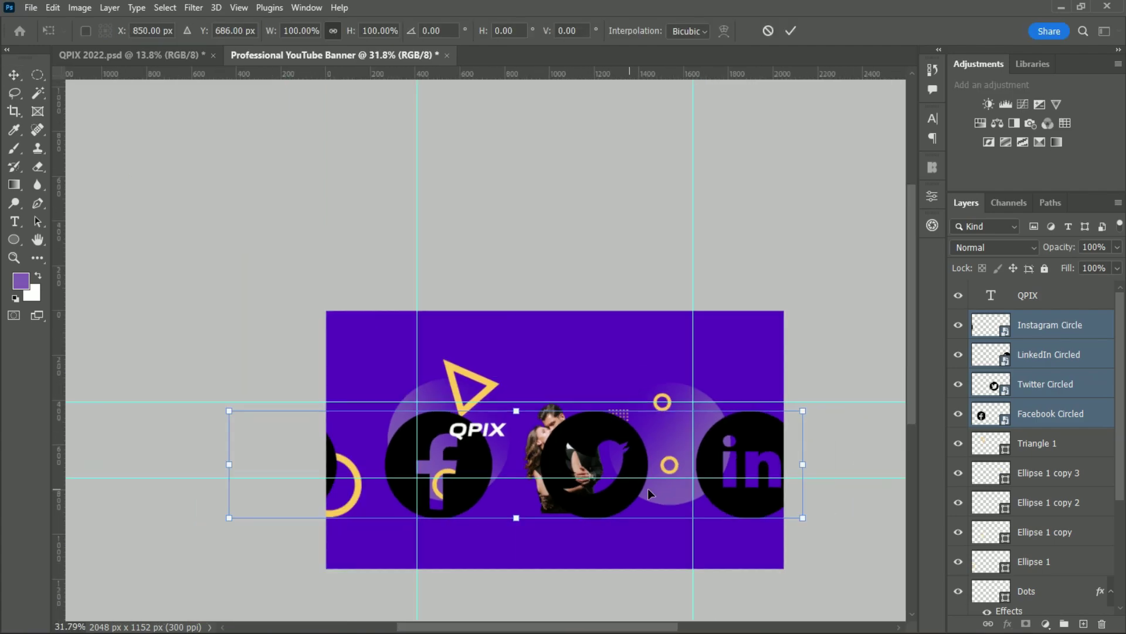
mouse_move(803, 464)
left_mouse_down()
mouse_move(412, 480)
mouse_move(576, 467)
mouse_move(493, 465)
left_mouse_up()
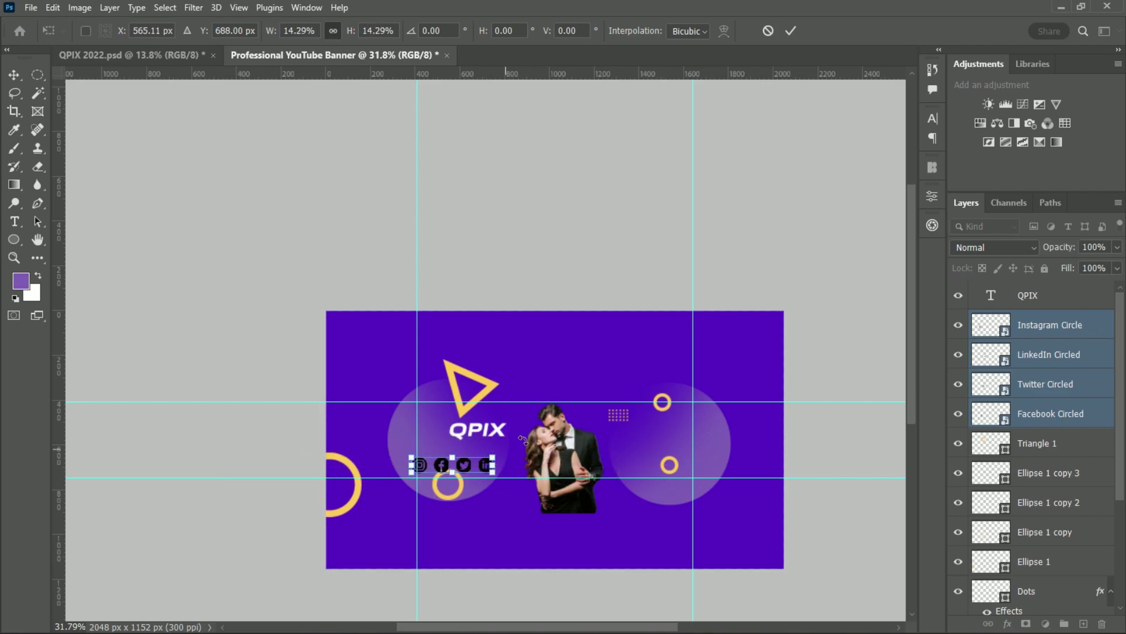
scroll(523, 439, "up", 2)
scroll(525, 446, "up", 2)
scroll(534, 463, "up", 2)
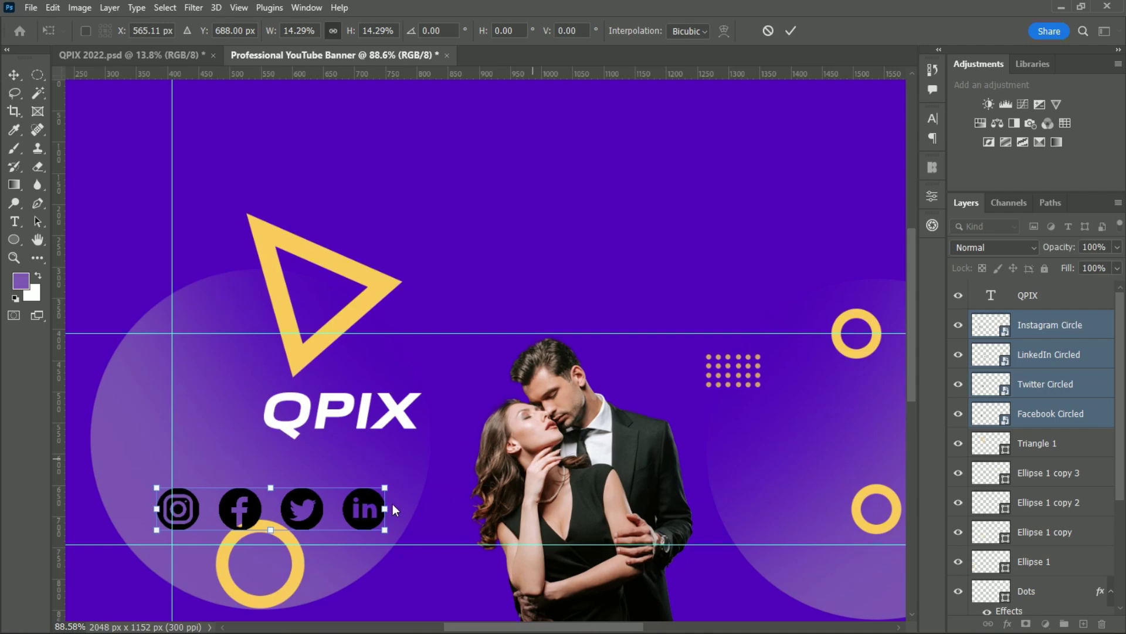
mouse_move(389, 511)
left_mouse_down()
mouse_move(291, 510)
mouse_move(365, 466)
mouse_move(419, 463)
left_mouse_up()
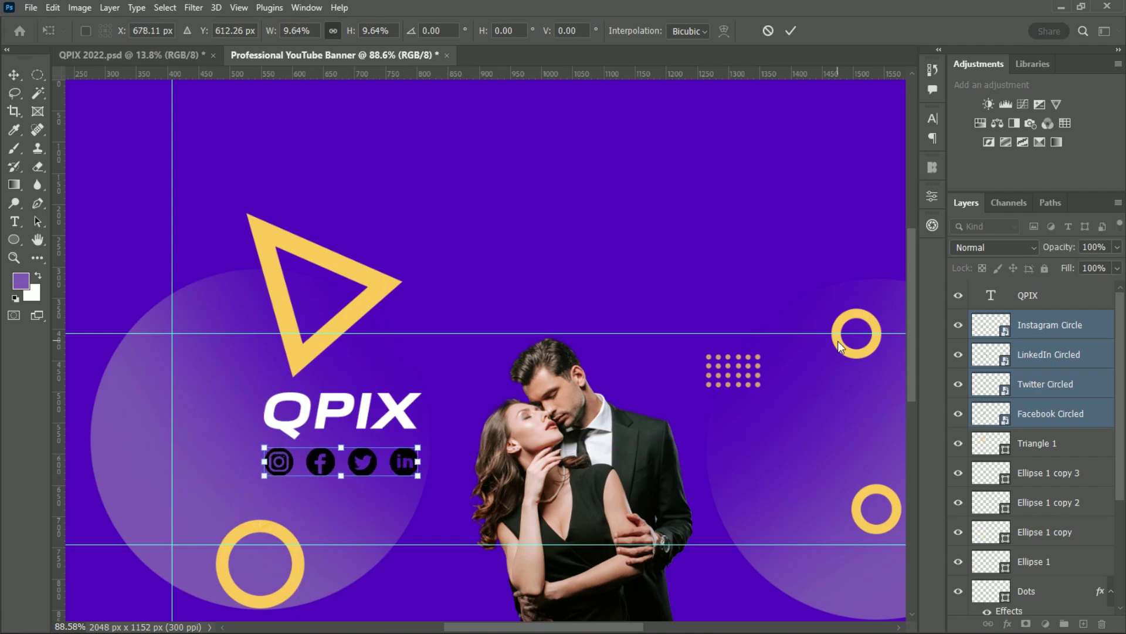
left_click(791, 31)
Apply a yellow Color Overlay to the Facebook and LinkedIn icons.
scroll(522, 401, "down", 3)
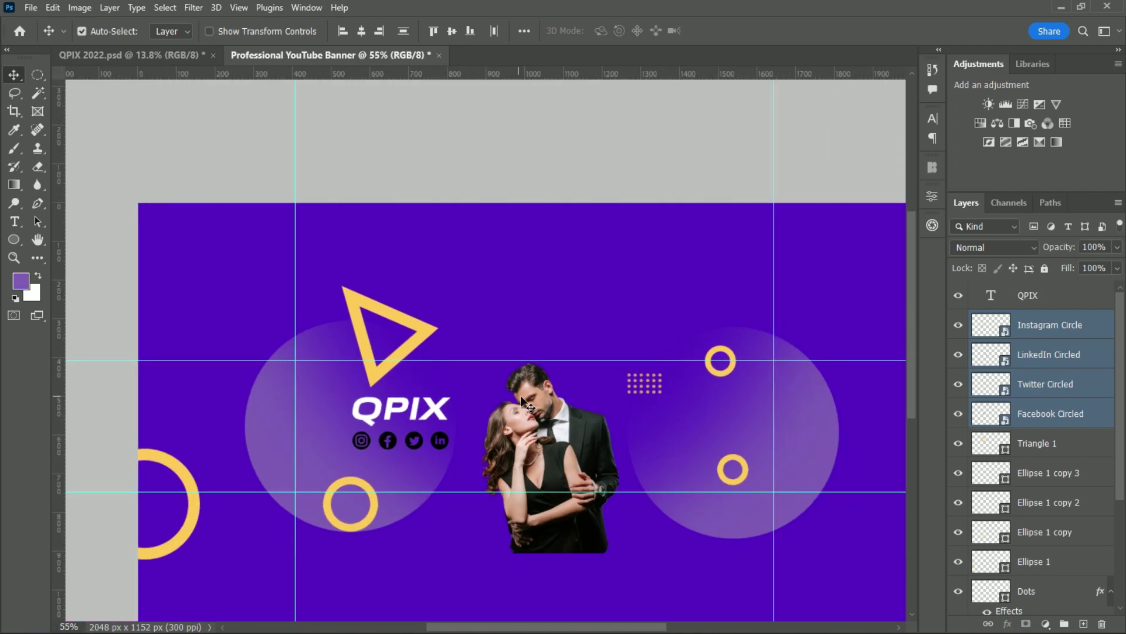
scroll(581, 394, "up", 2)
scroll(597, 390, "down", 3)
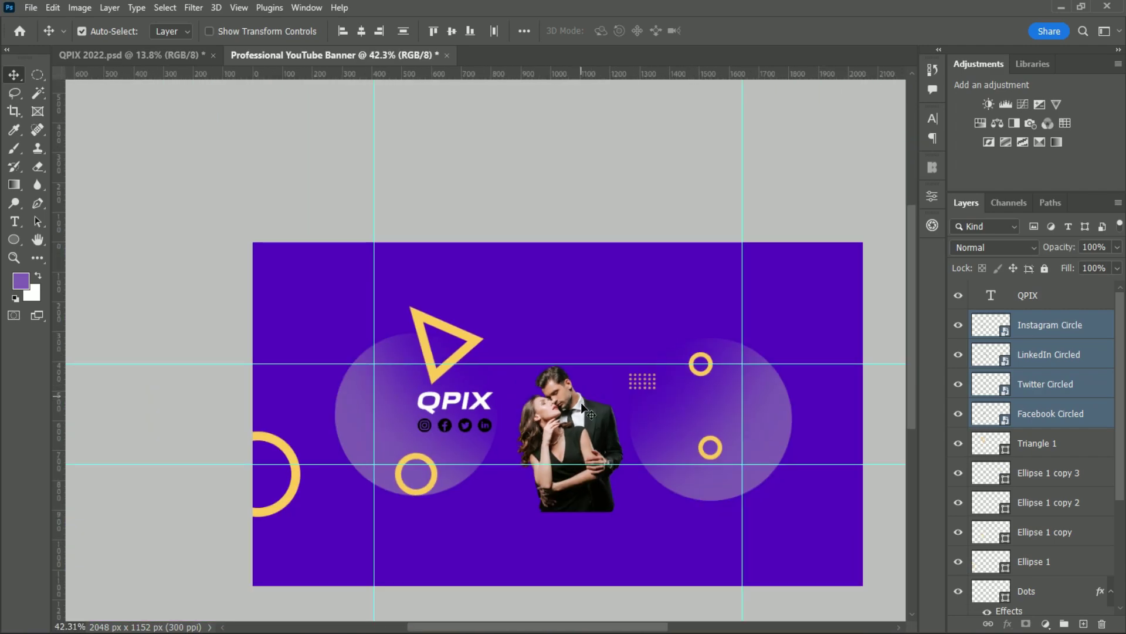
left_click(1100, 422)
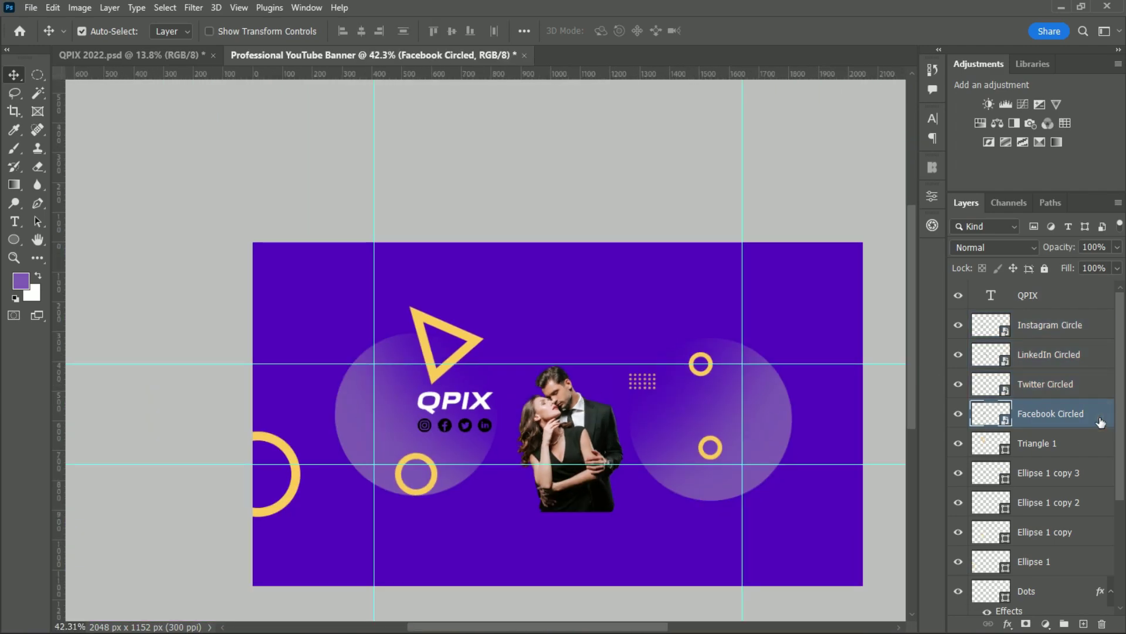
double_click(1099, 421)
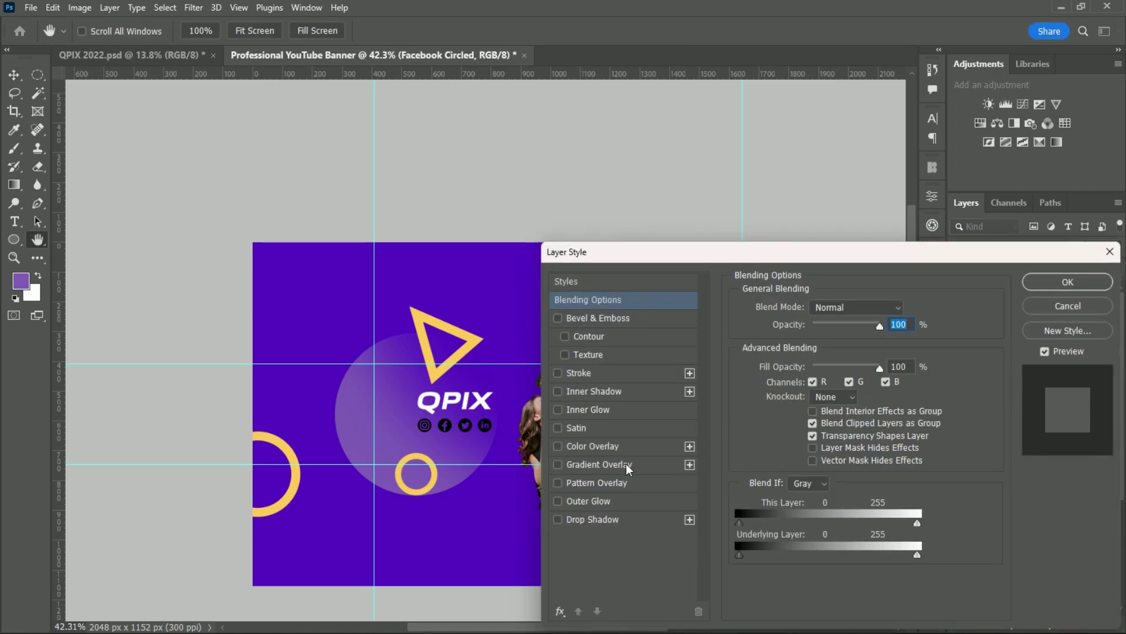
left_click(608, 450)
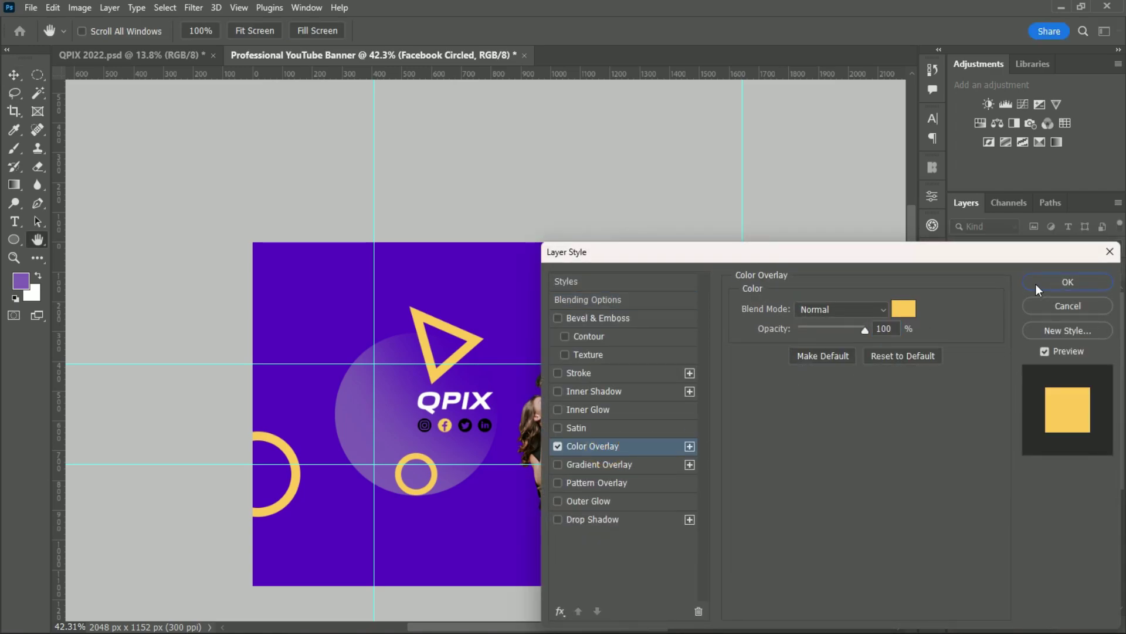
left_click(1063, 284)
left_click(1066, 284)
left_click(487, 424)
left_click(1098, 356)
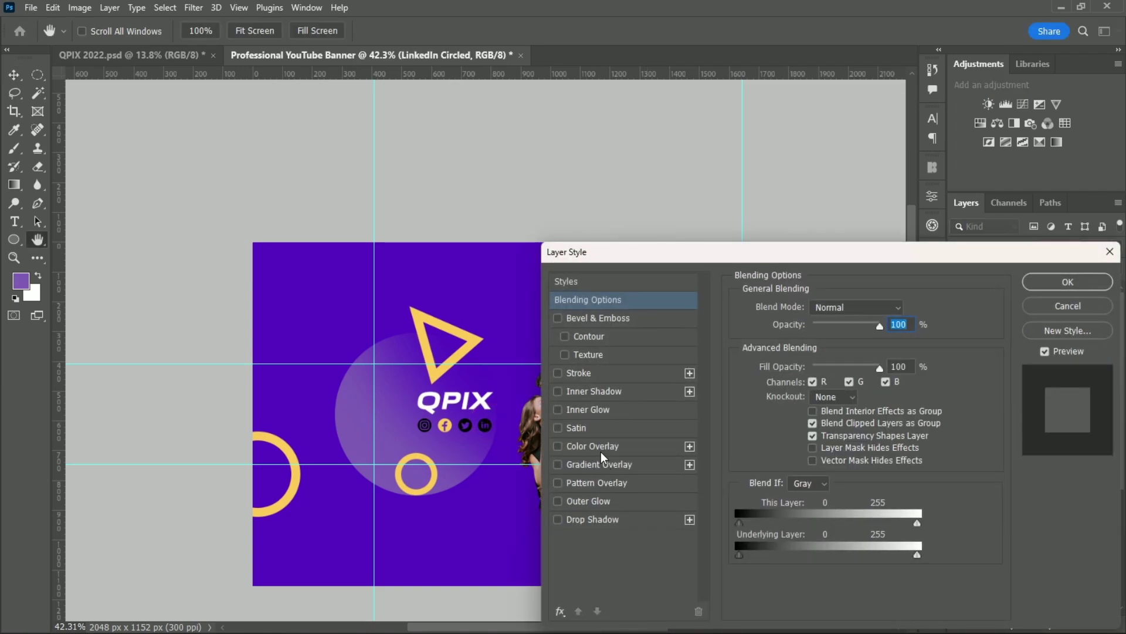
left_click(592, 446)
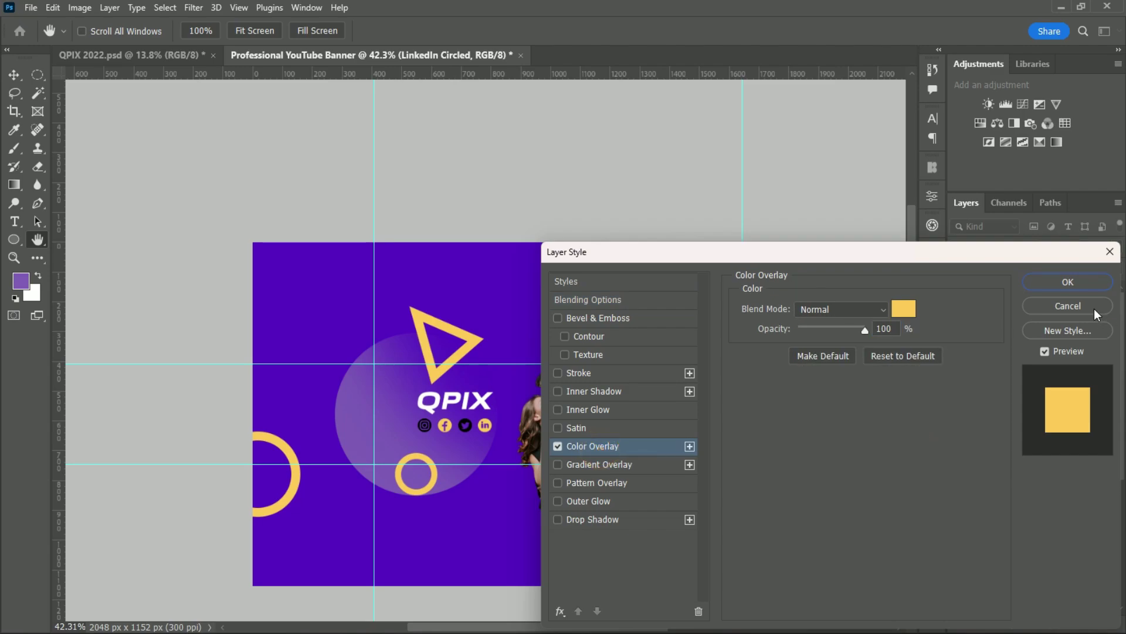
left_click(1067, 283)
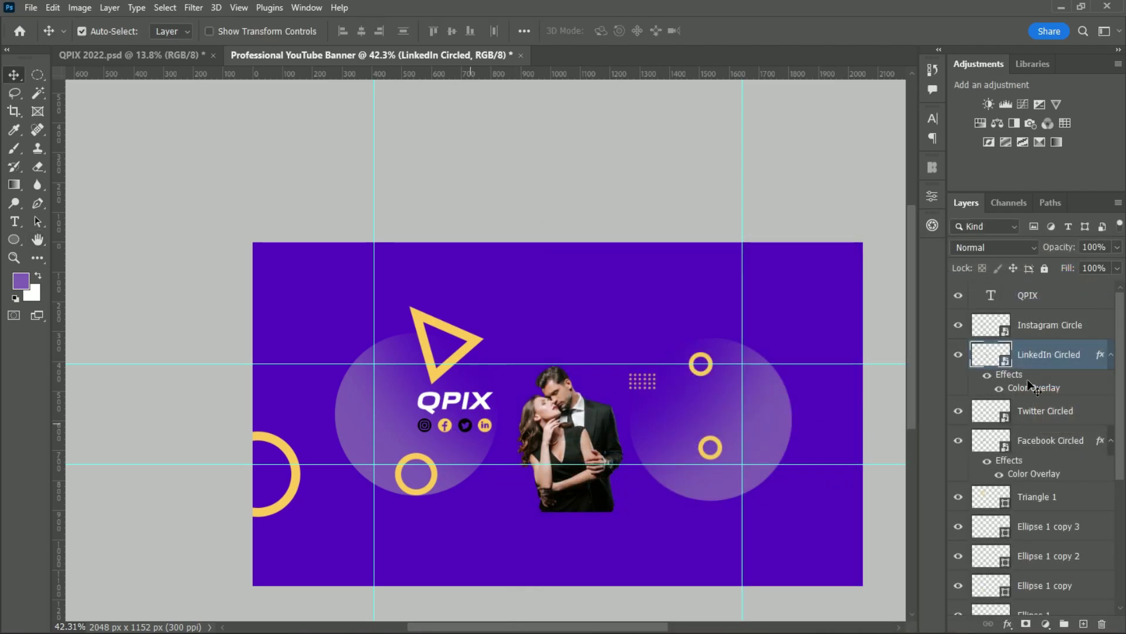
Apply the same yellow Color Overlay to the Twitter and Instagram icons.
left_click(465, 426)
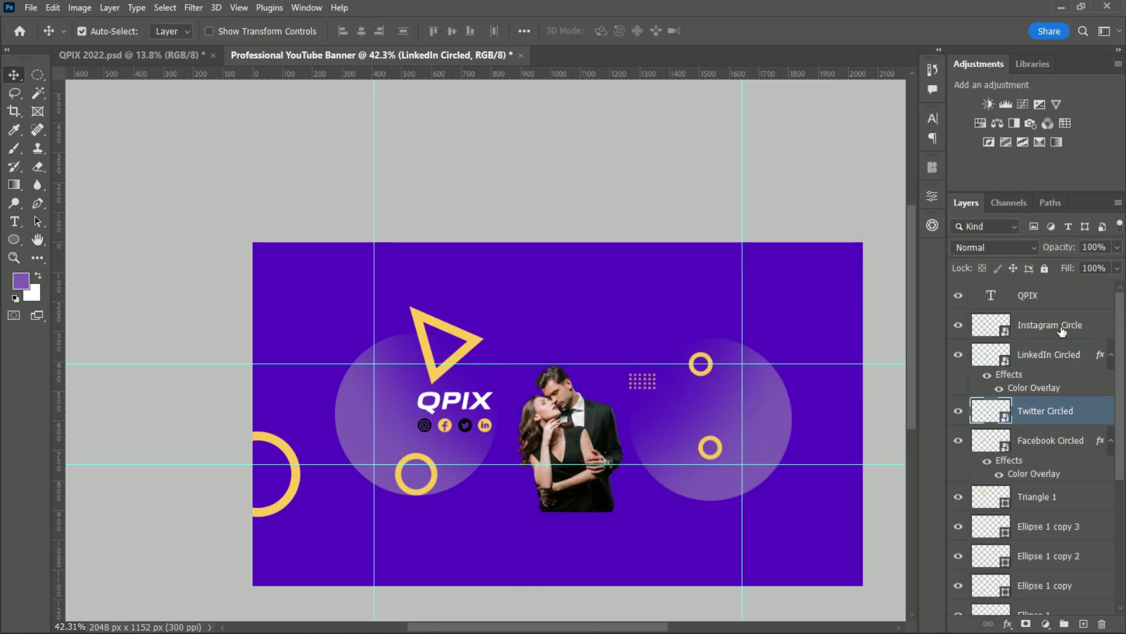
double_click(1099, 408)
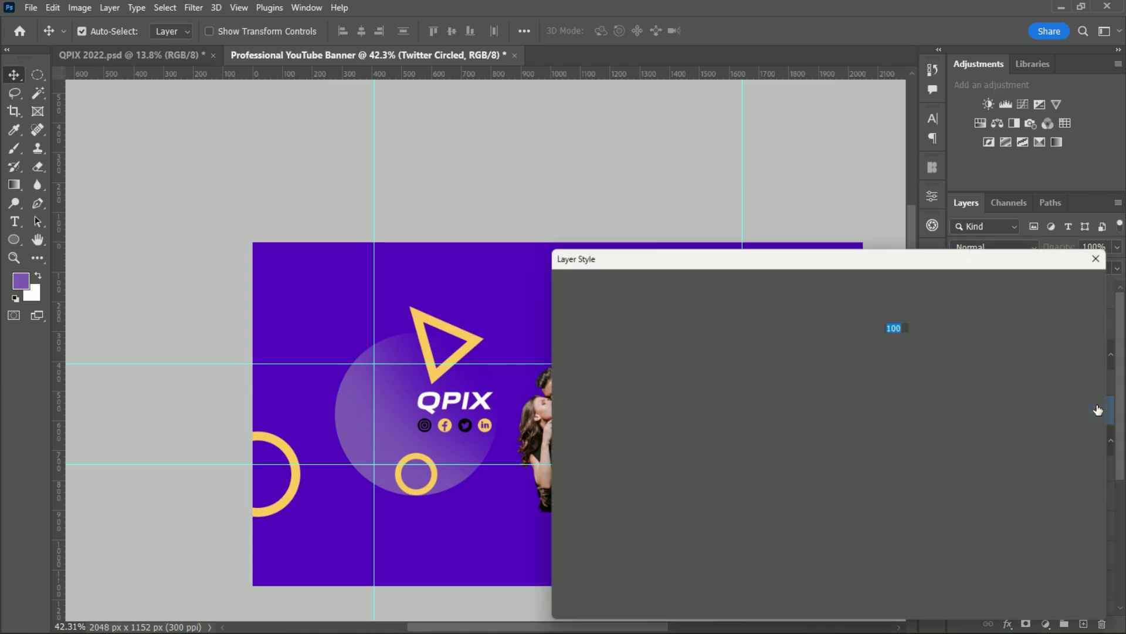
left_click(592, 447)
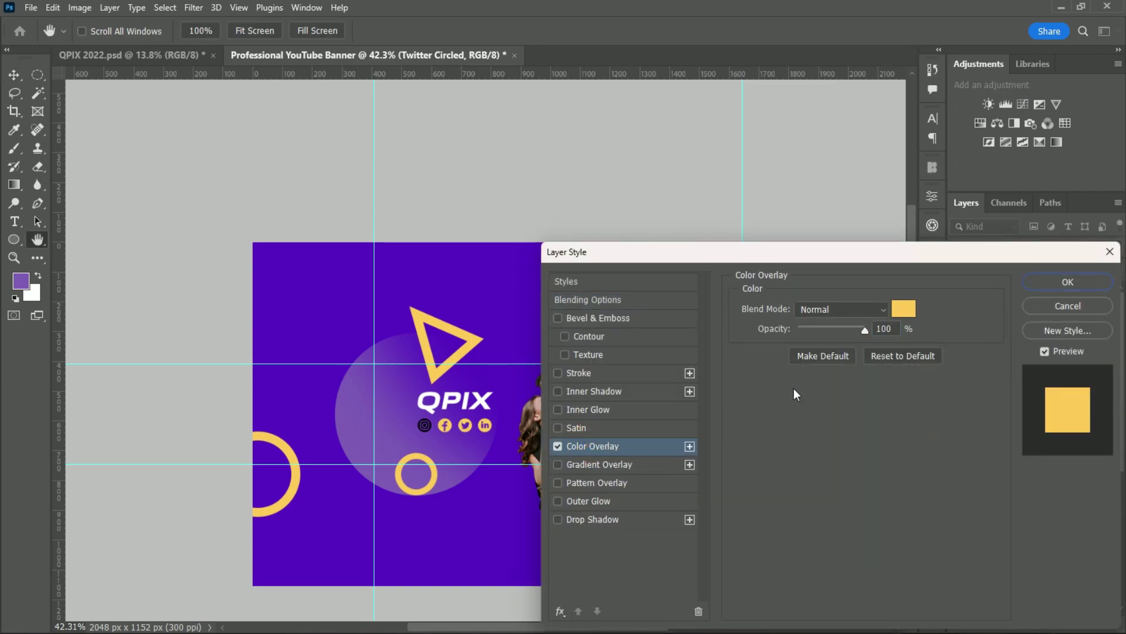
left_click(1043, 292)
left_click(426, 427)
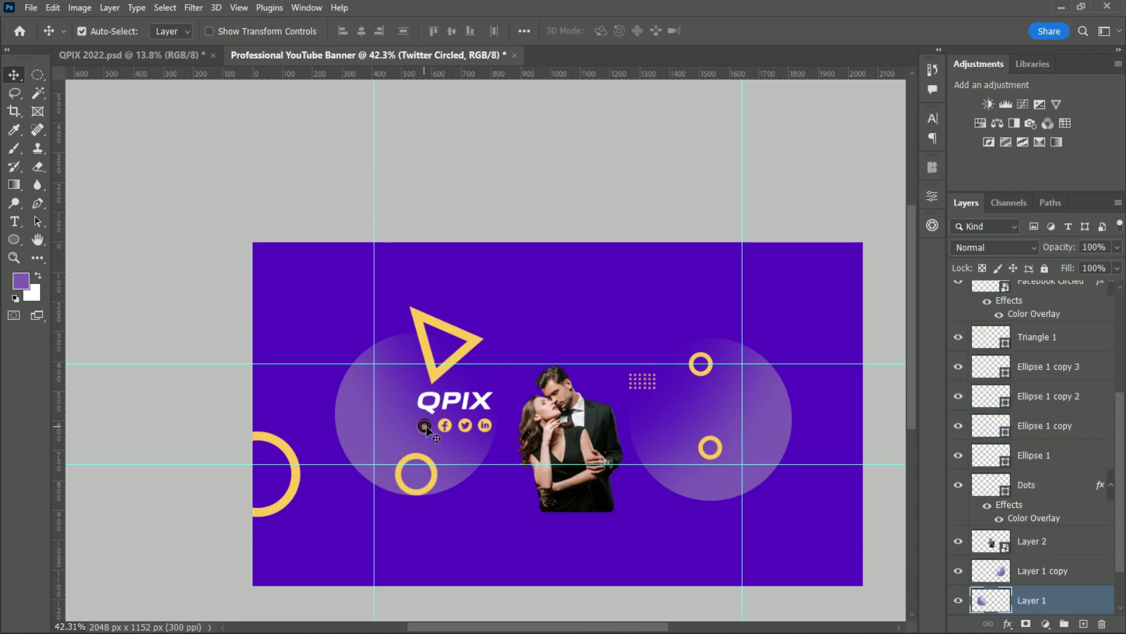
left_click(432, 427)
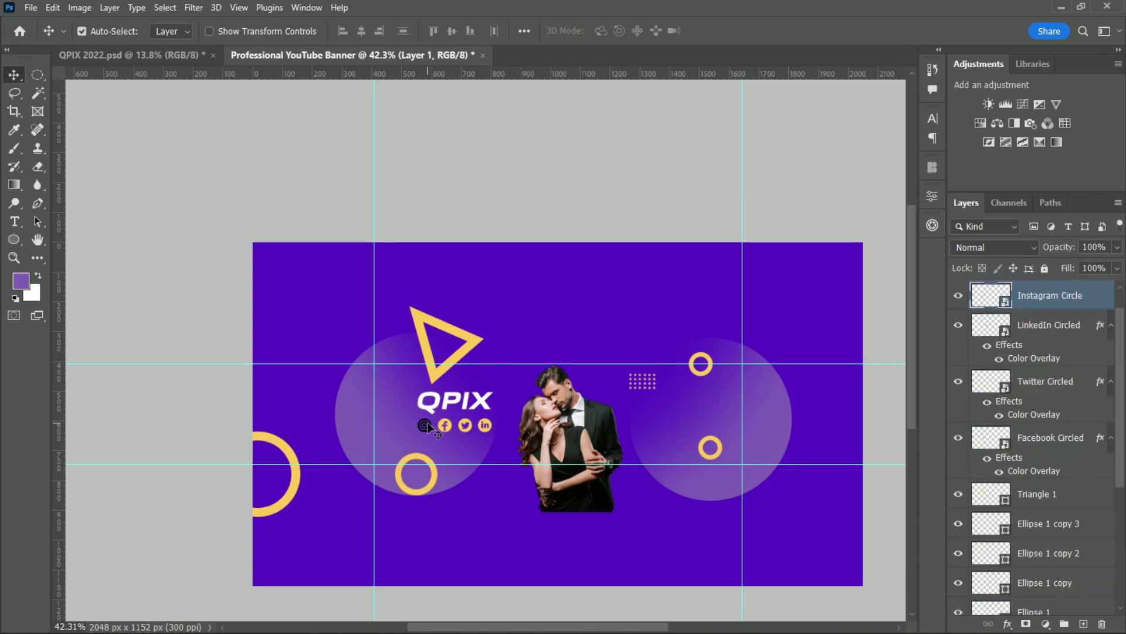
double_click(1098, 299)
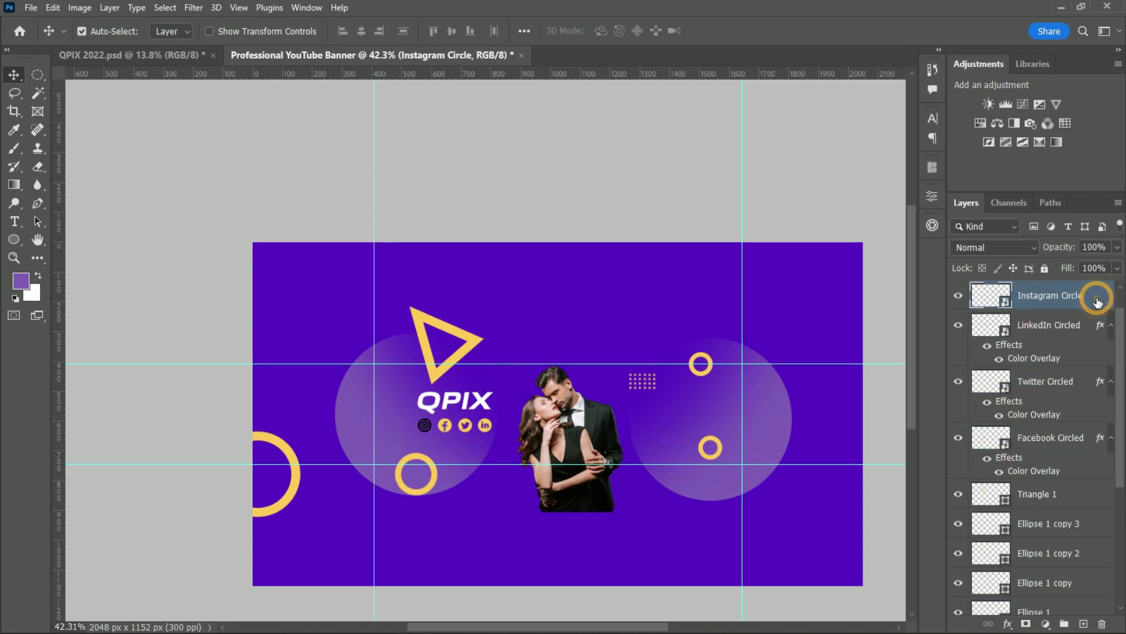
left_click(593, 445)
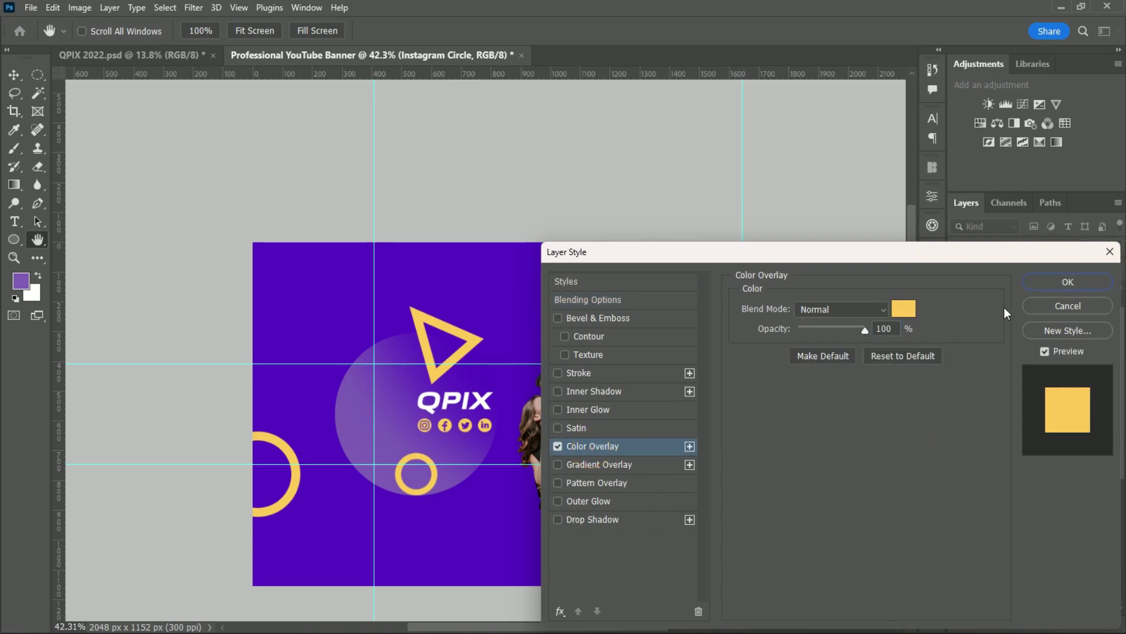
left_click(1068, 281)
scroll(618, 406, "up", 1)
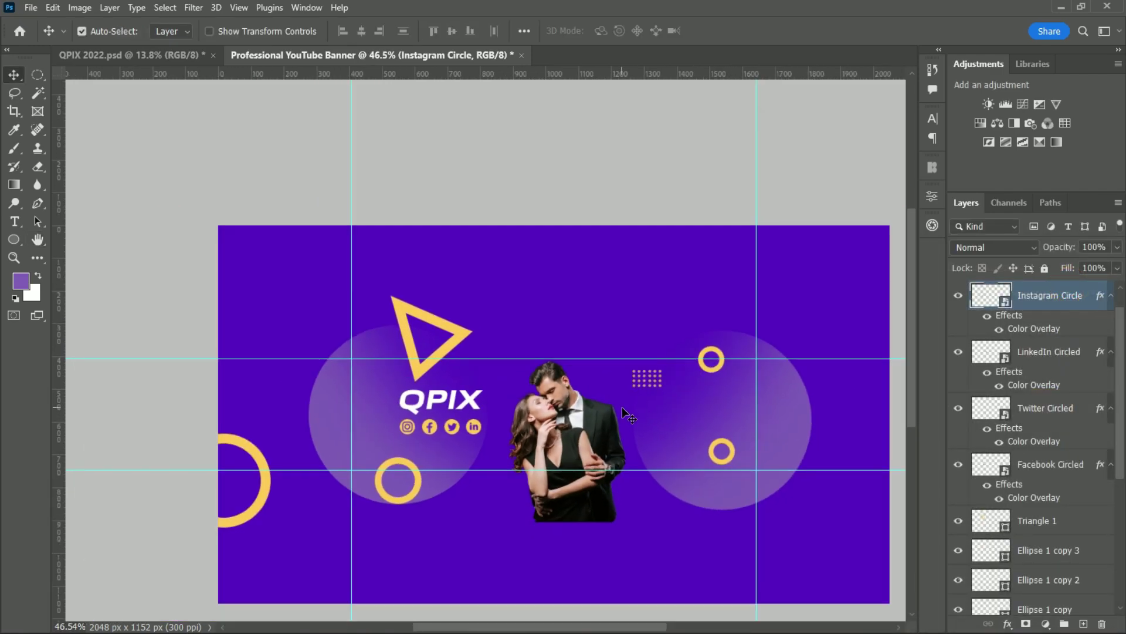
scroll(653, 408, "up", 2)
scroll(692, 393, "up", 1)
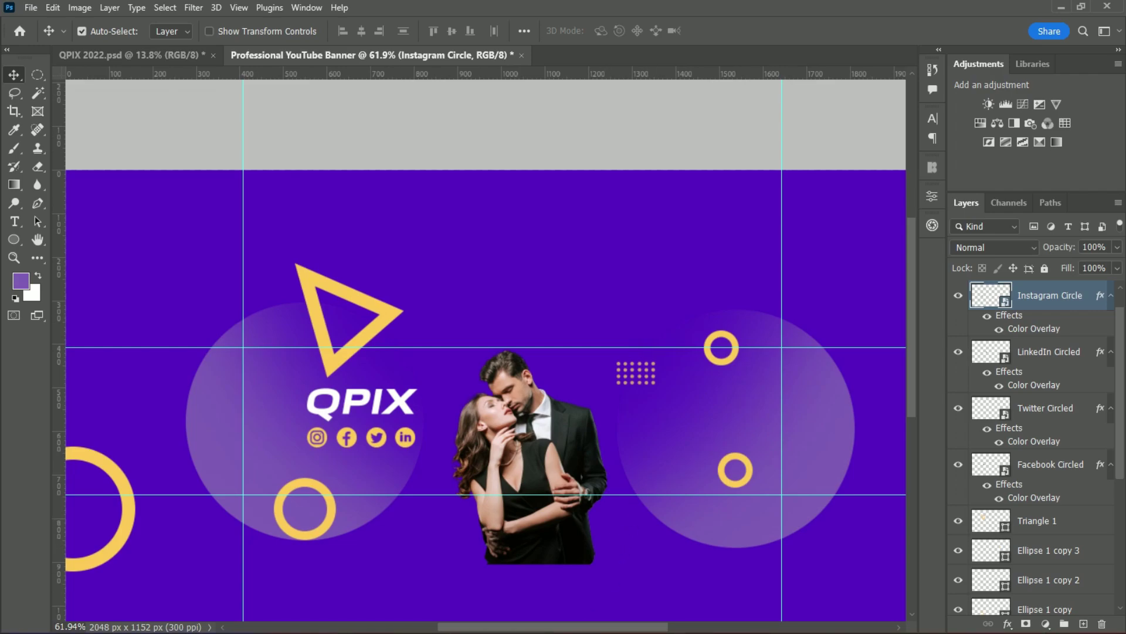
Type a white headline beginning 'Home' and move it down-left onto the banner.
left_click_drag(590, 626, 623, 628)
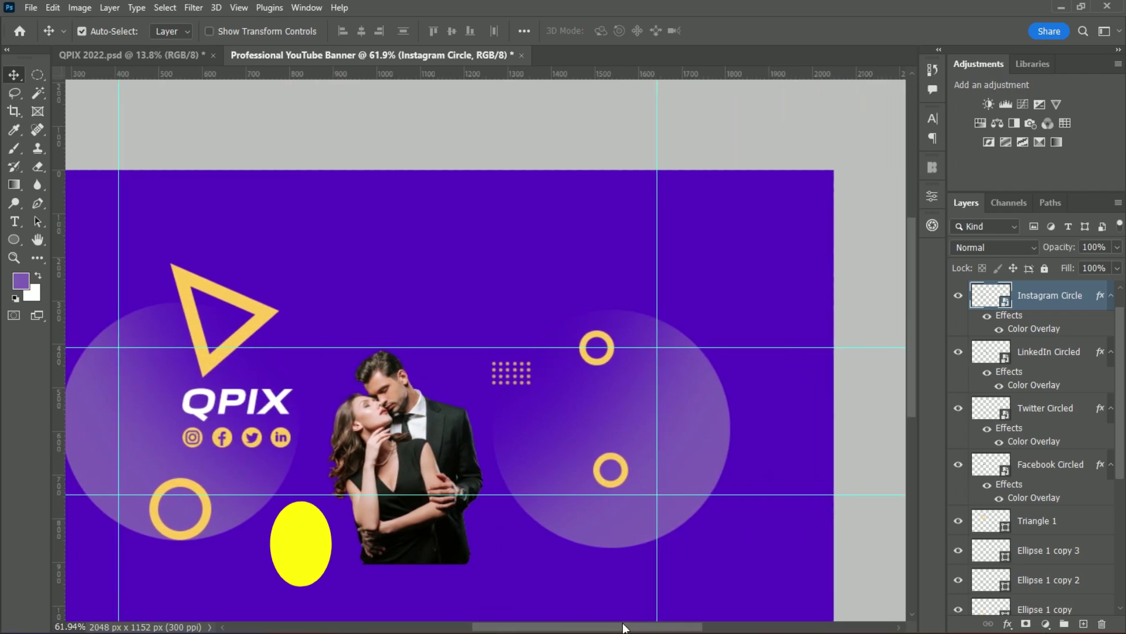
key("t")
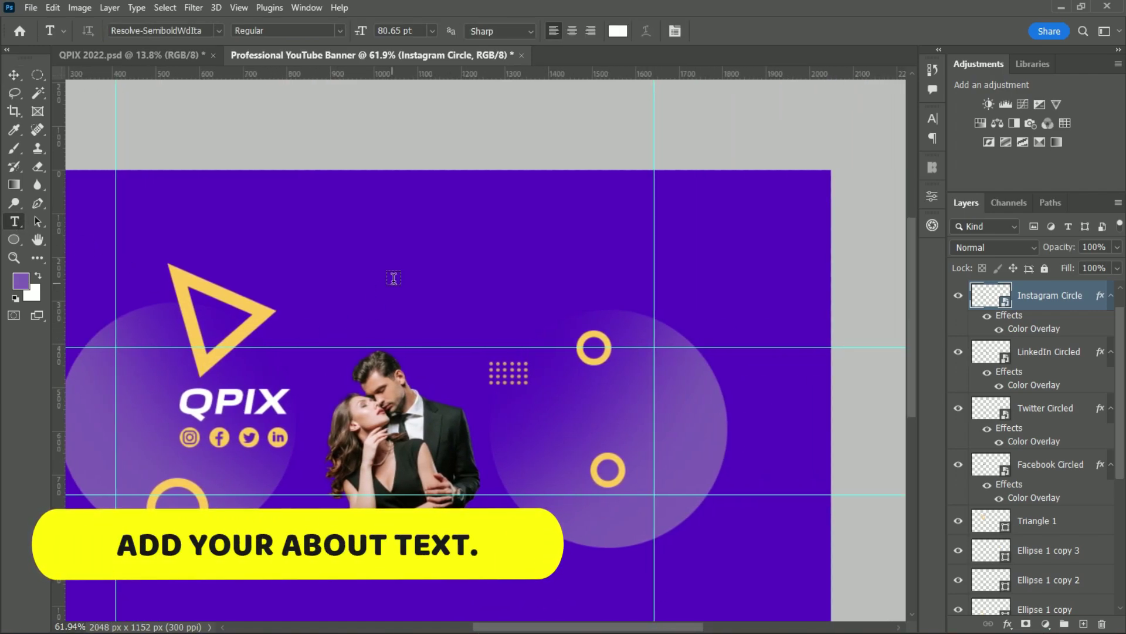
left_click(422, 256)
type("h")
key("BackSpace")
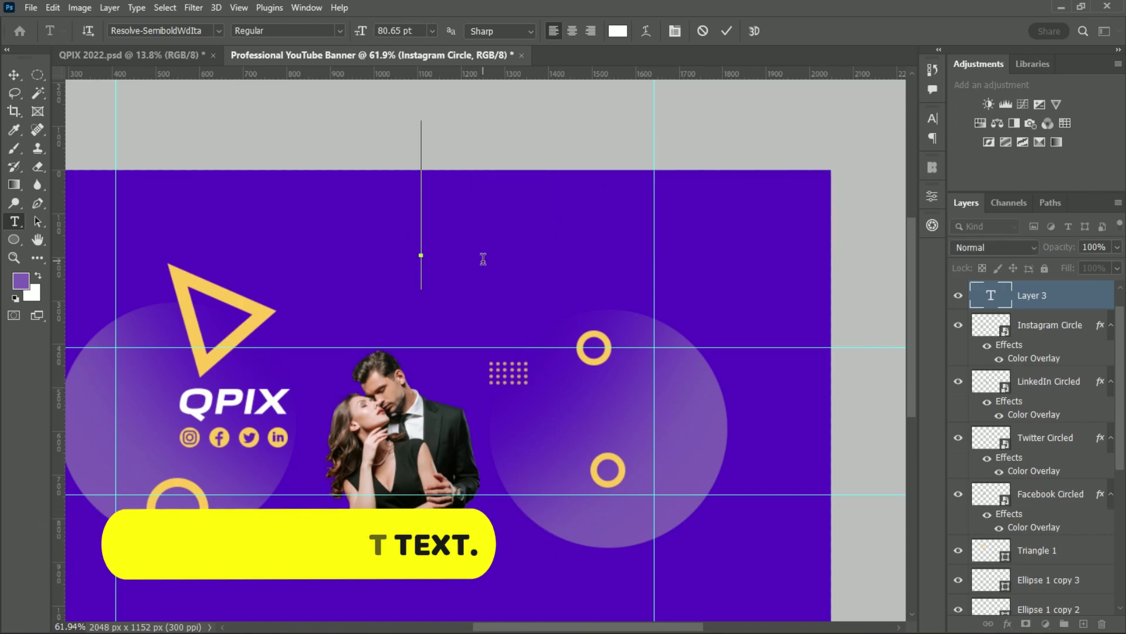
type("Hone")
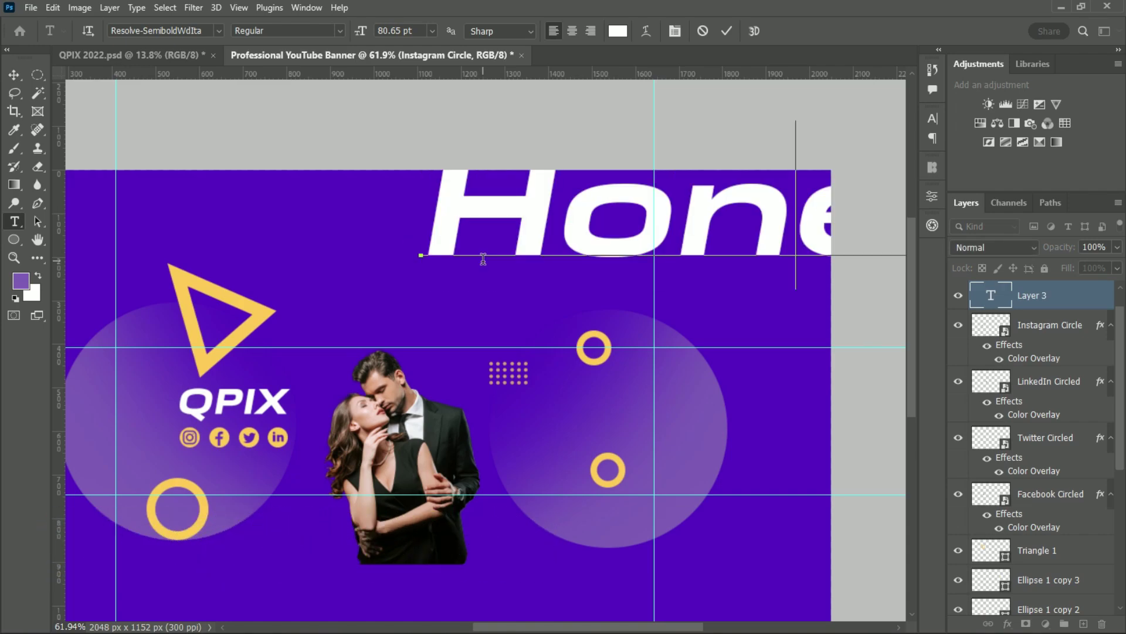
key("BackSpace")
key("BackSpace")
type("m")
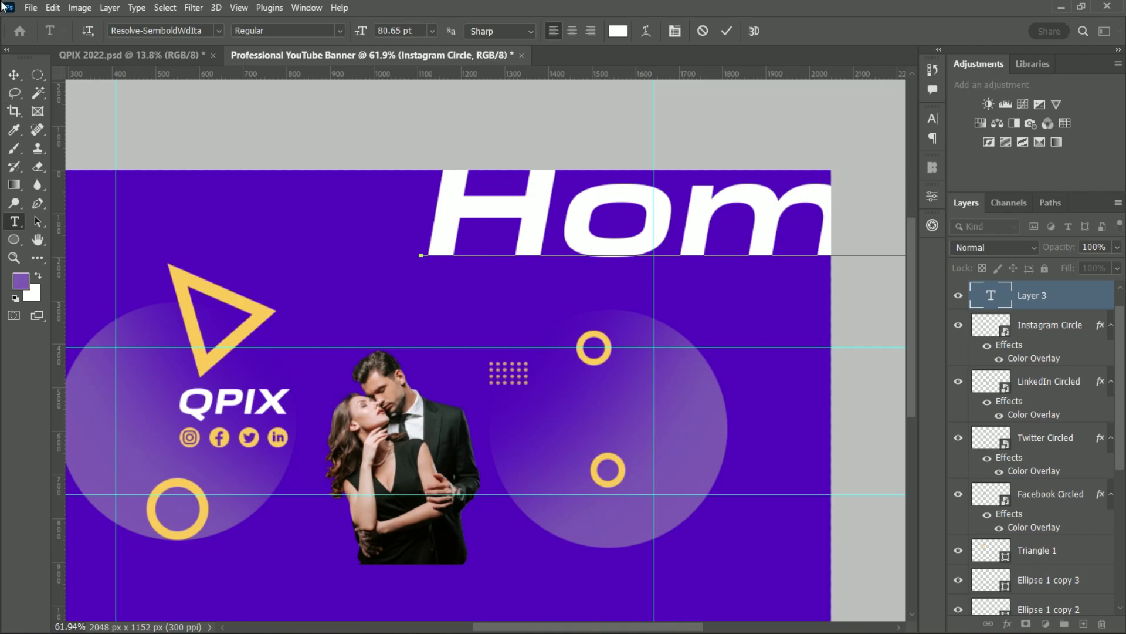
left_click(14, 74)
left_click_drag(536, 208, 325, 258)
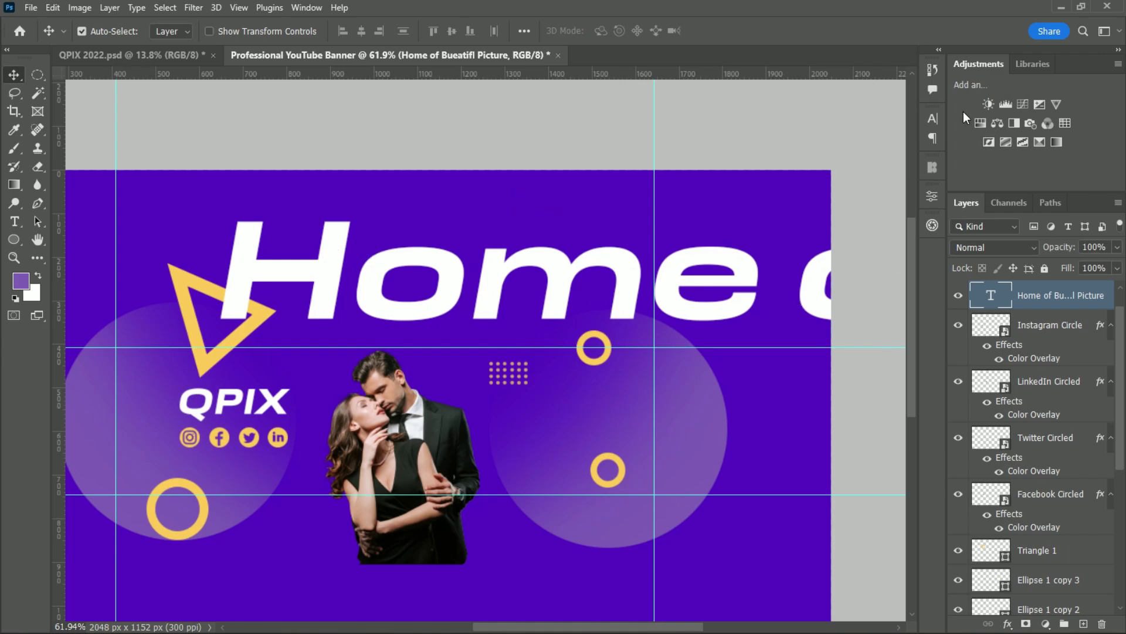
Shrink the headline to 14 pt, move it up-right, and add the missing 'u'.
left_click(933, 119)
left_click(829, 159)
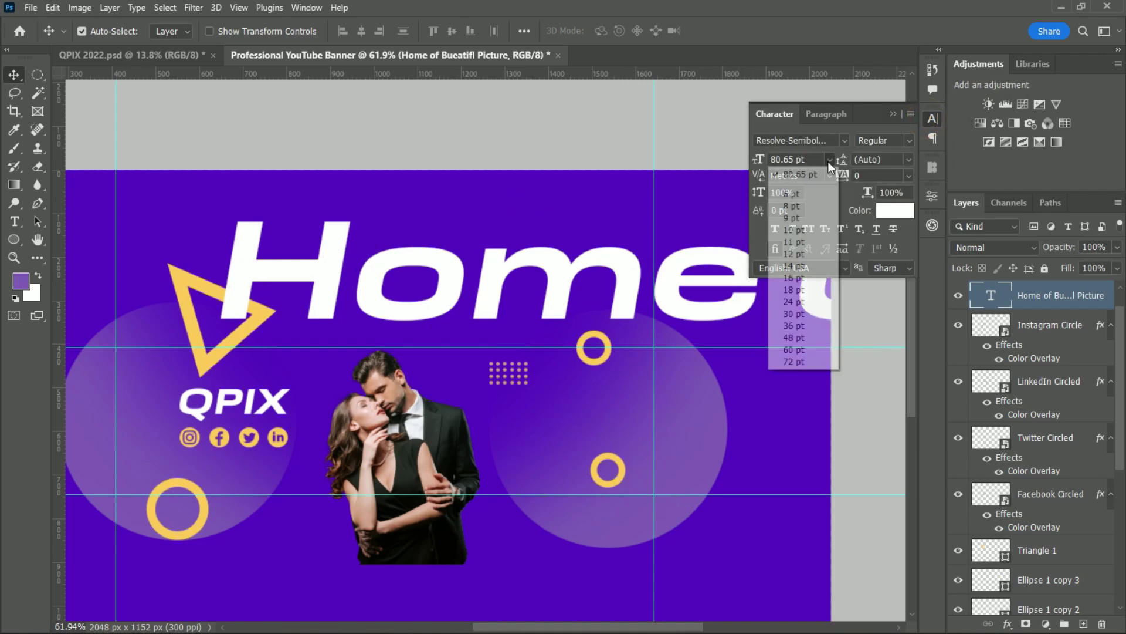
left_click(797, 267)
left_click_drag(446, 317, 491, 269)
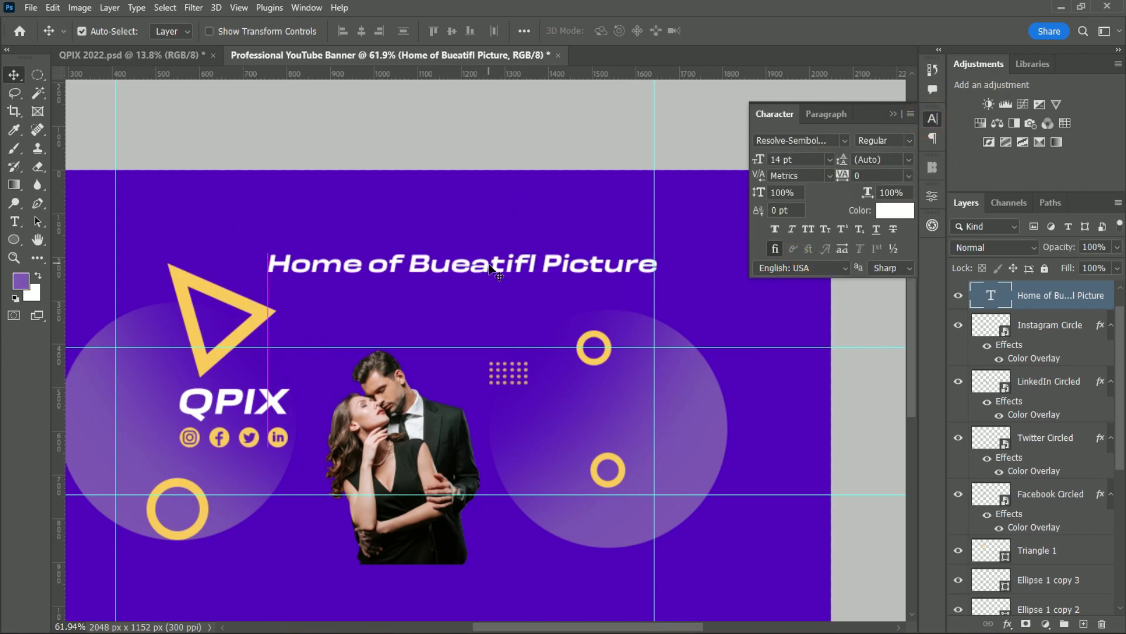
double_click(531, 262)
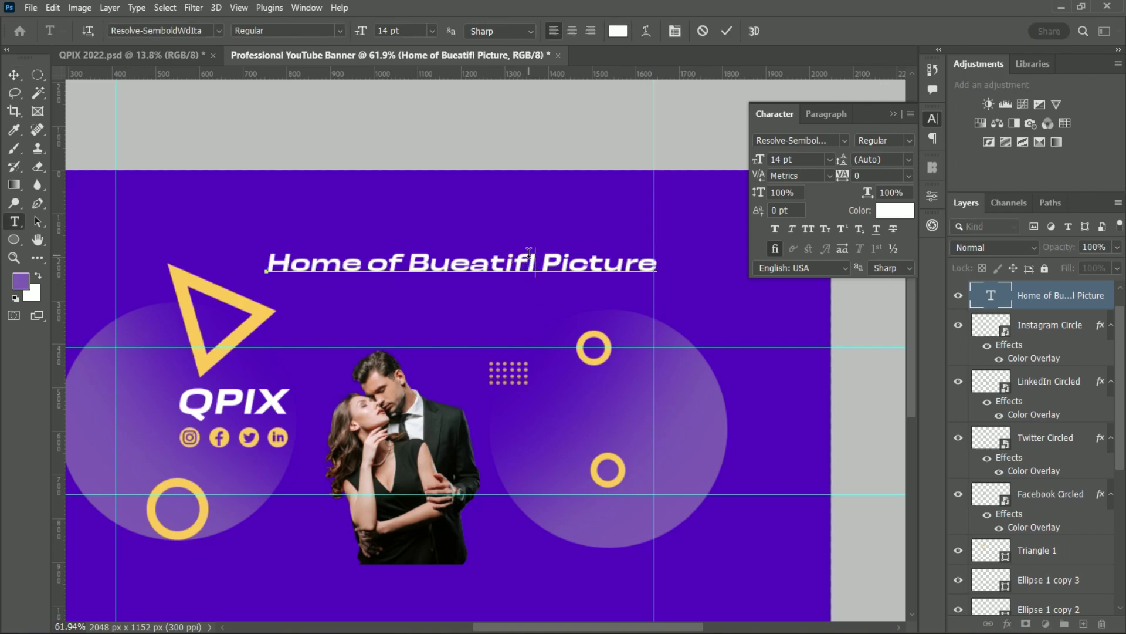
type("u")
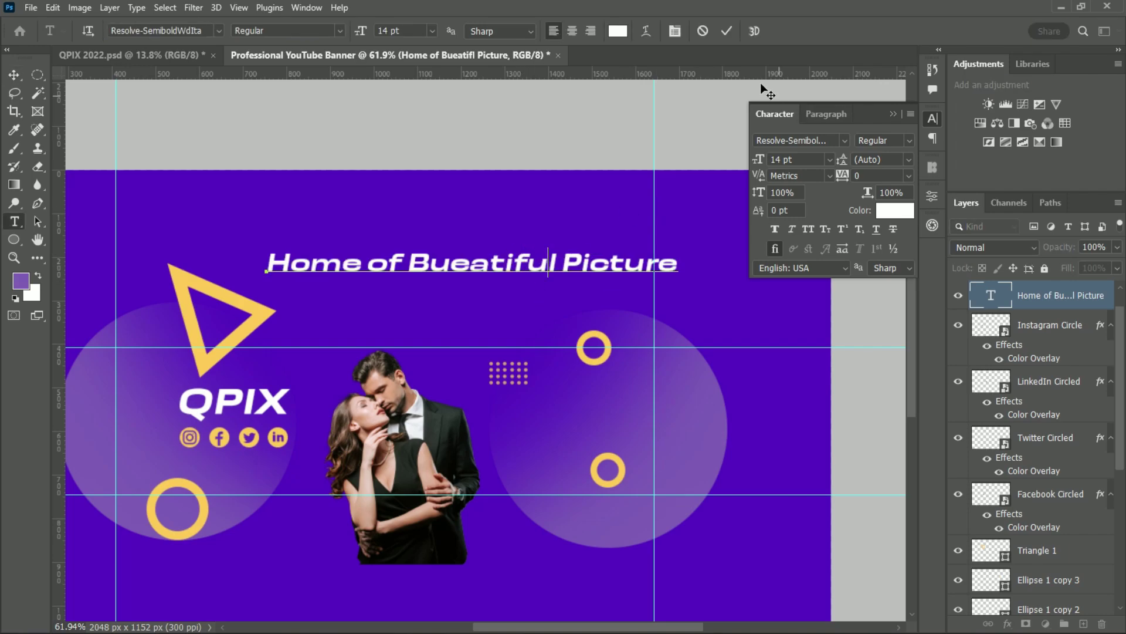
left_click(727, 32)
key("v")
Reduce the headline to 6 pt and place it beside the couple over the right circle.
left_click(828, 160)
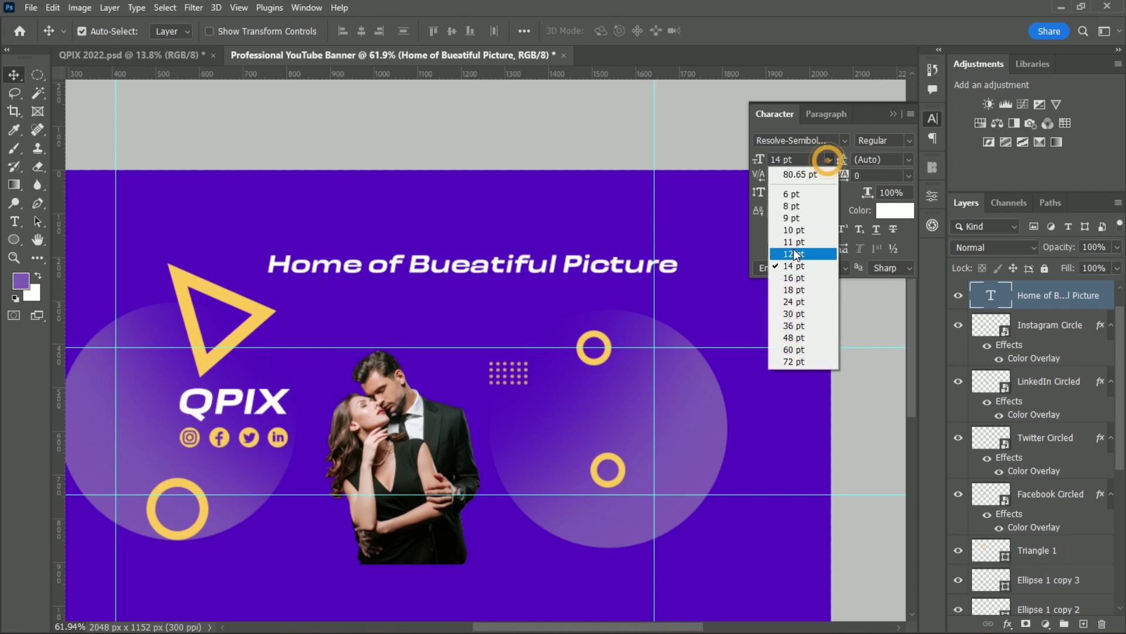
left_click(786, 173)
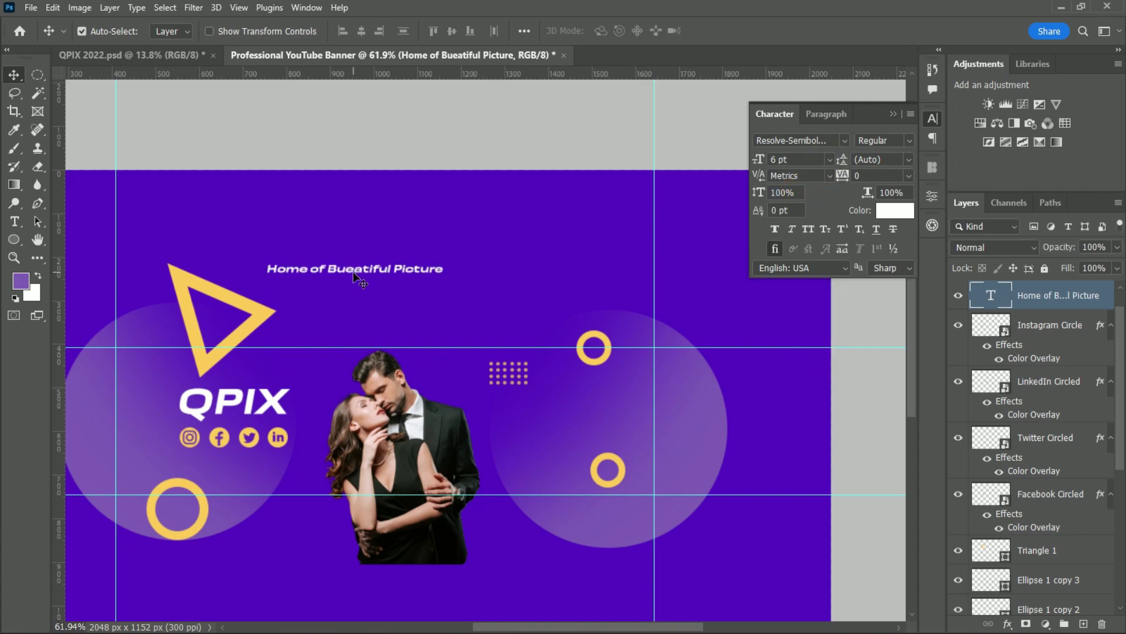
left_click_drag(352, 273, 557, 416)
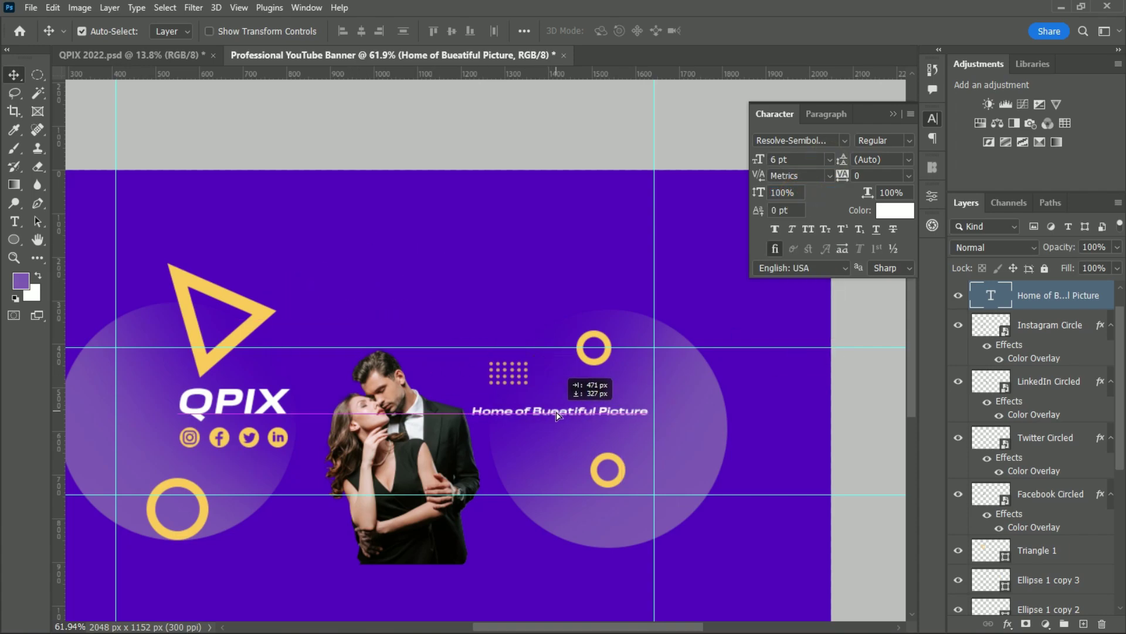
left_click_drag(558, 416, 562, 406)
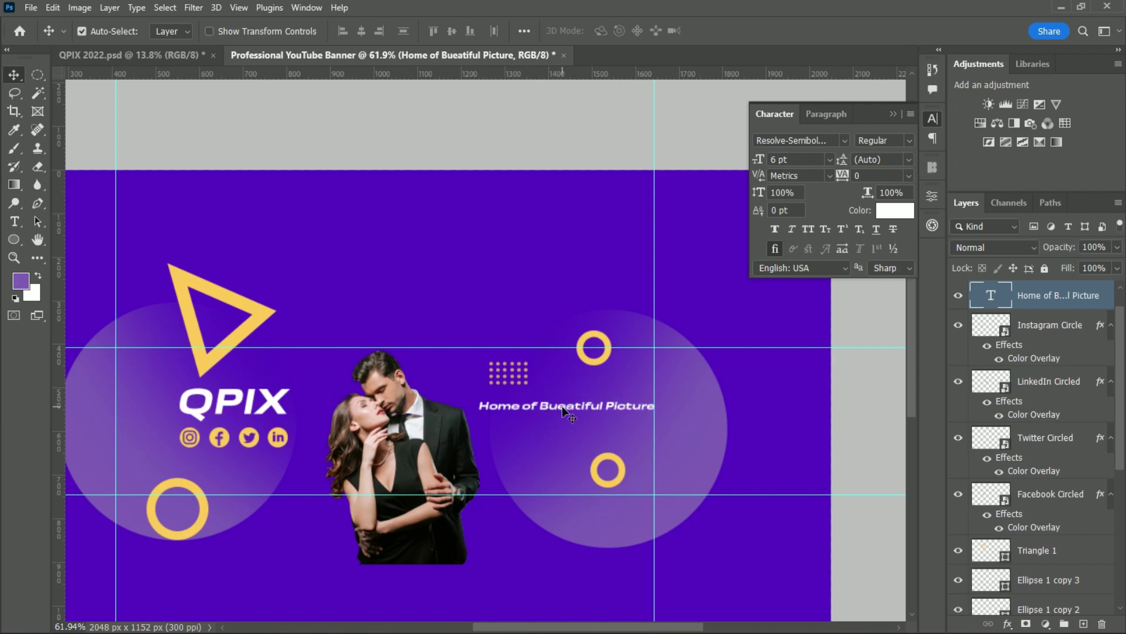
Prefix the headline with 'A', break it after 'A Home of', and reposition it.
double_click(499, 406)
left_click(479, 405)
type("A")
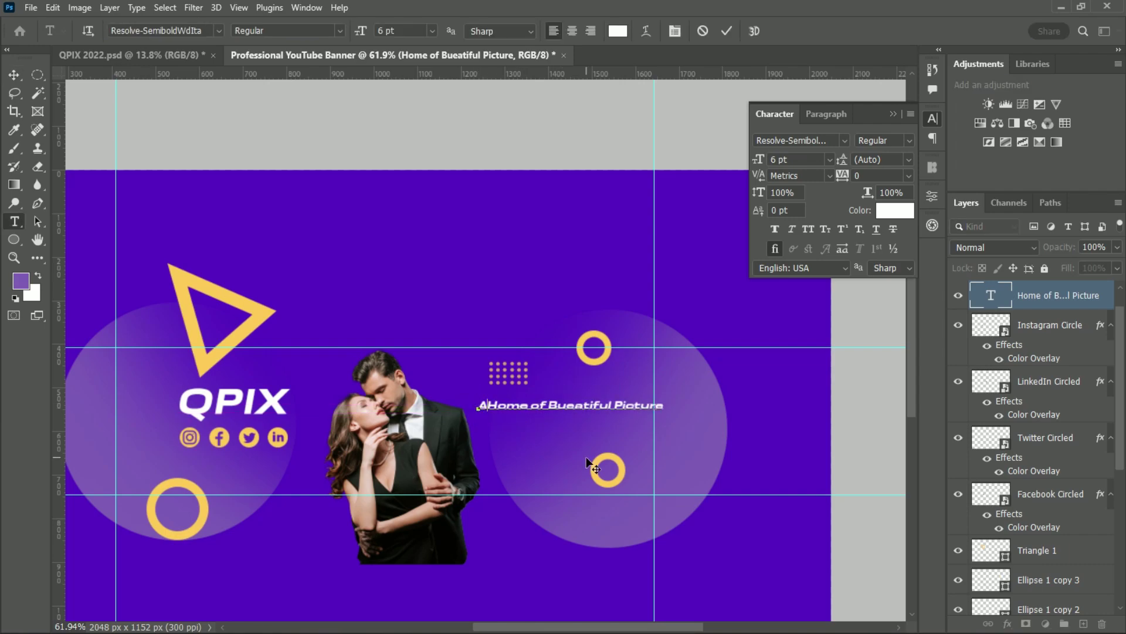
left_click(554, 405)
key("Return")
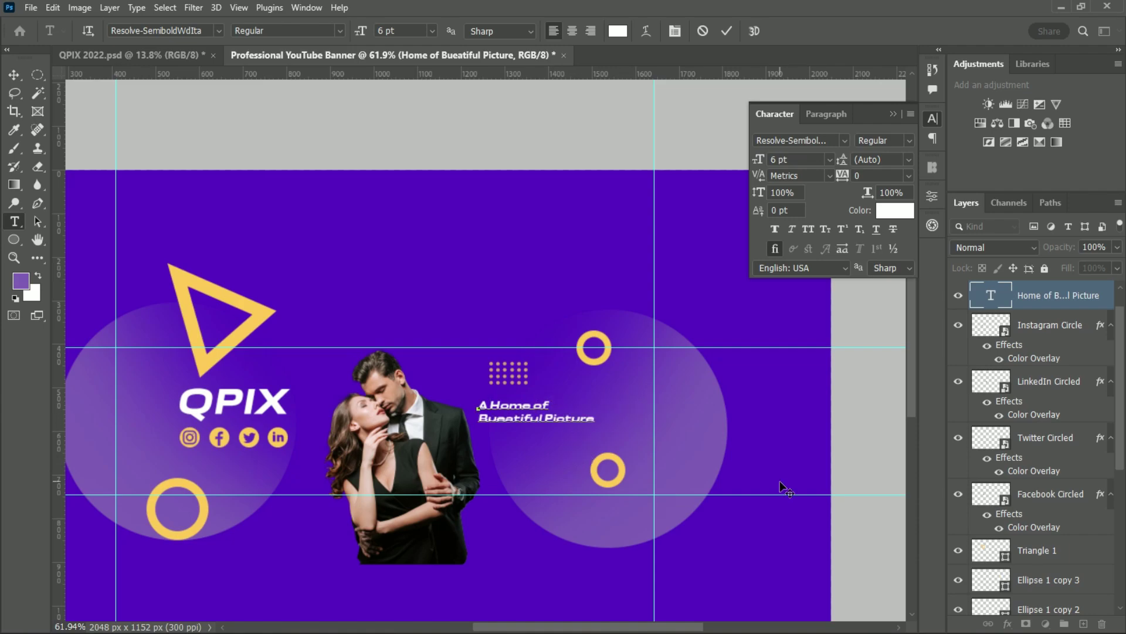
left_click(726, 31)
key("v")
mouse_move(518, 418)
left_mouse_down()
mouse_move(553, 423)
mouse_move(511, 405)
left_mouse_up()
Color the tagline's first line 'A Home of' yellow.
double_click(561, 418)
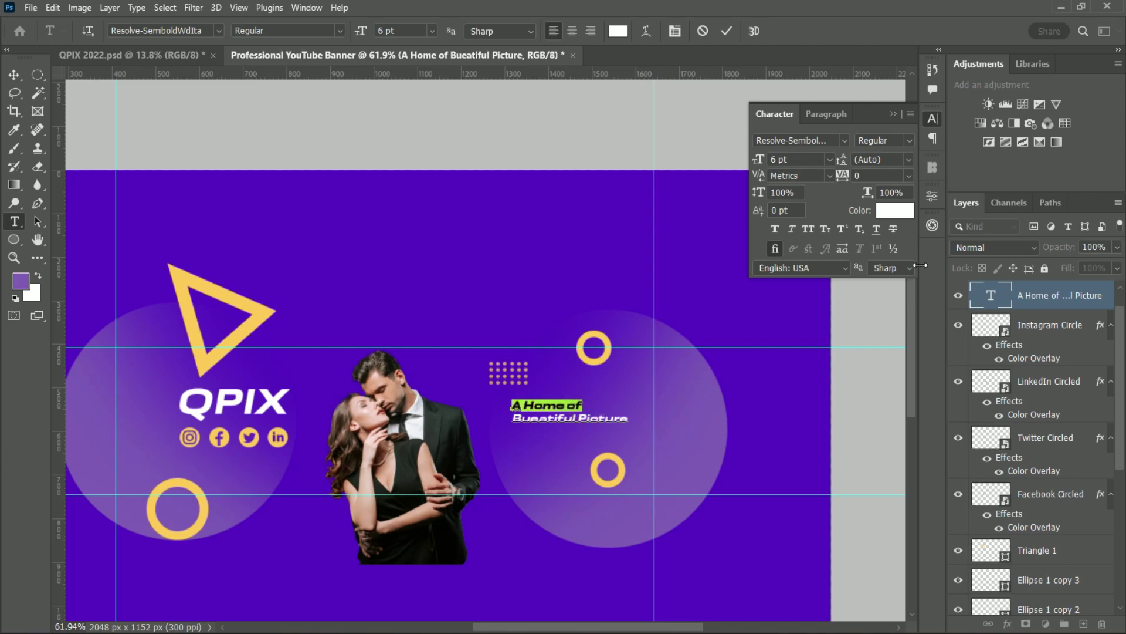
left_click(895, 210)
left_click(246, 334)
left_click(1010, 231)
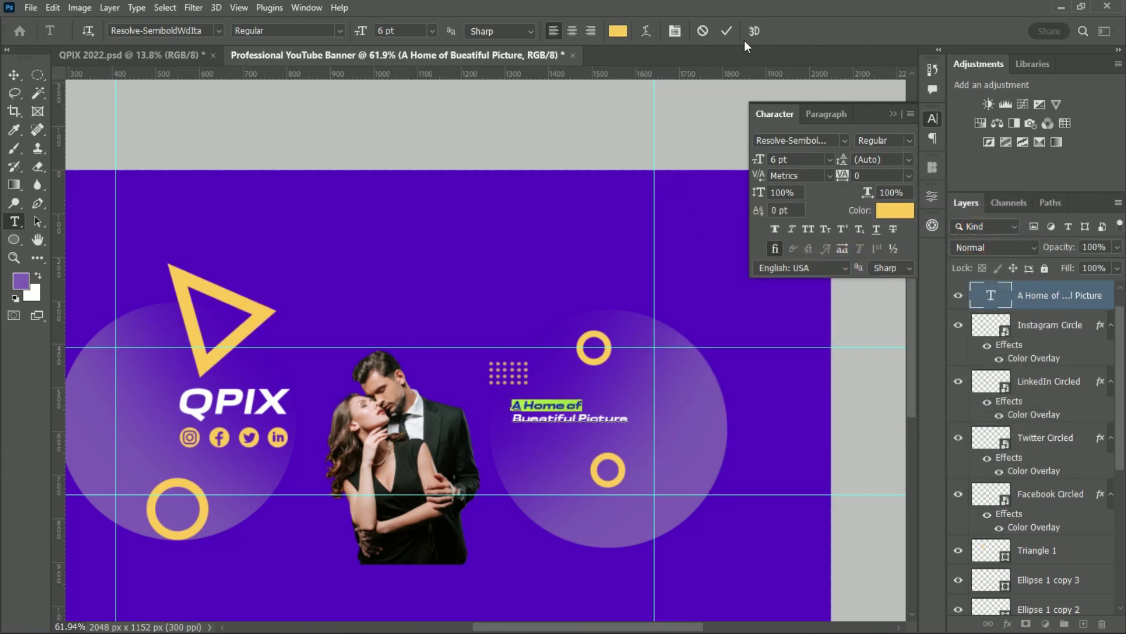
left_click(726, 30)
key("v")
scroll(669, 544, "down", 1)
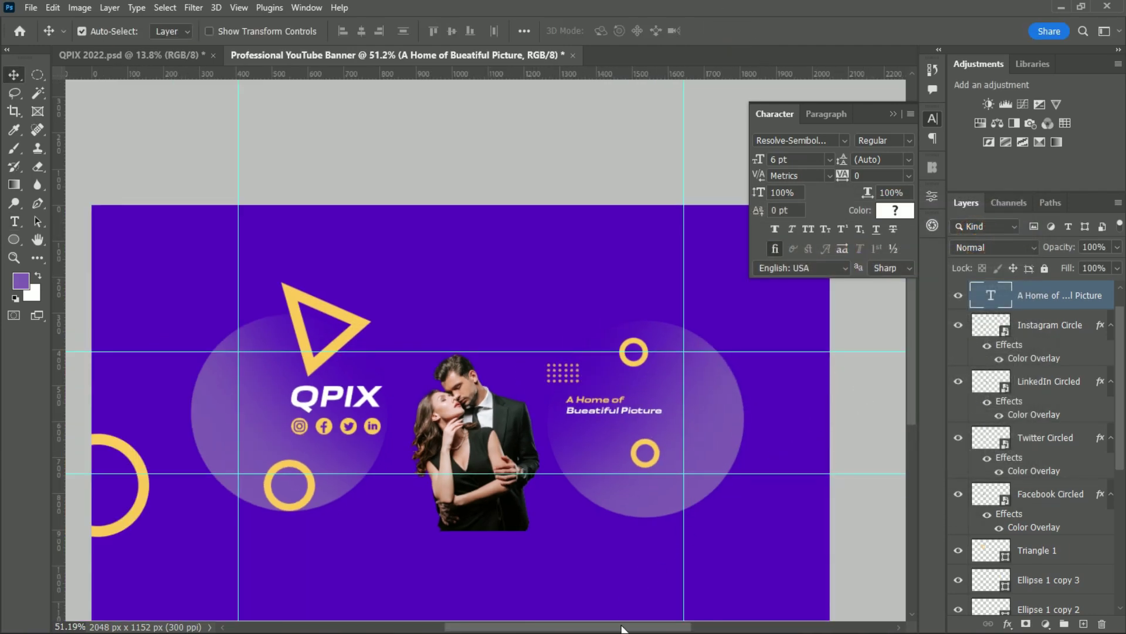
Draw a circle near the banner's centre with the Ellipse Tool and remove its stroke.
scroll(622, 628, "left", 2)
scroll(634, 625, "left", 1)
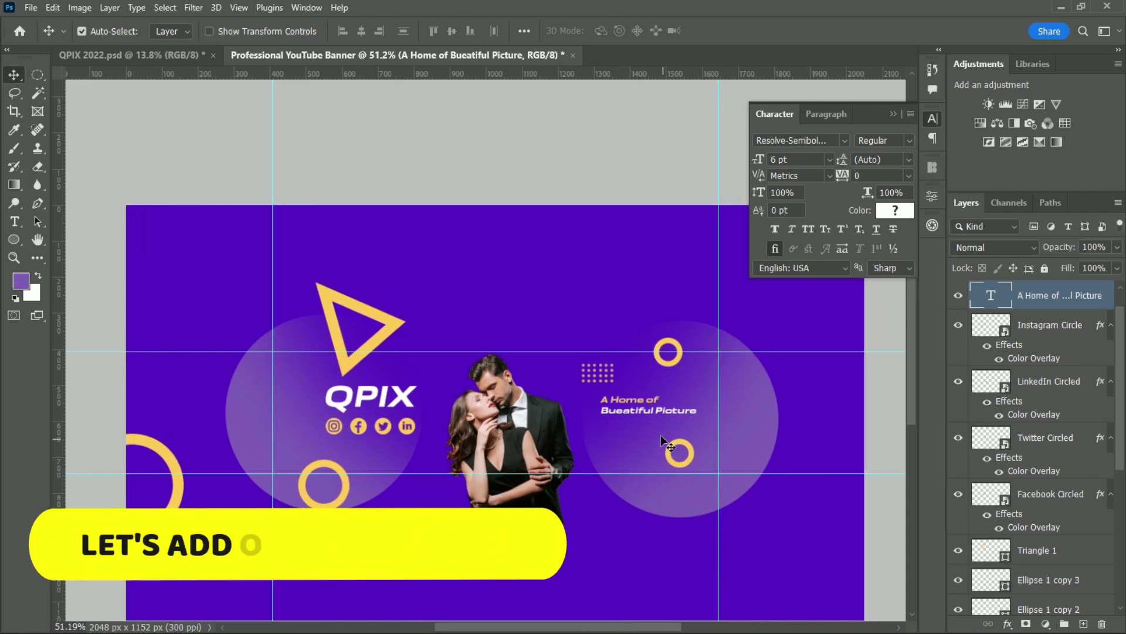
left_click(15, 241)
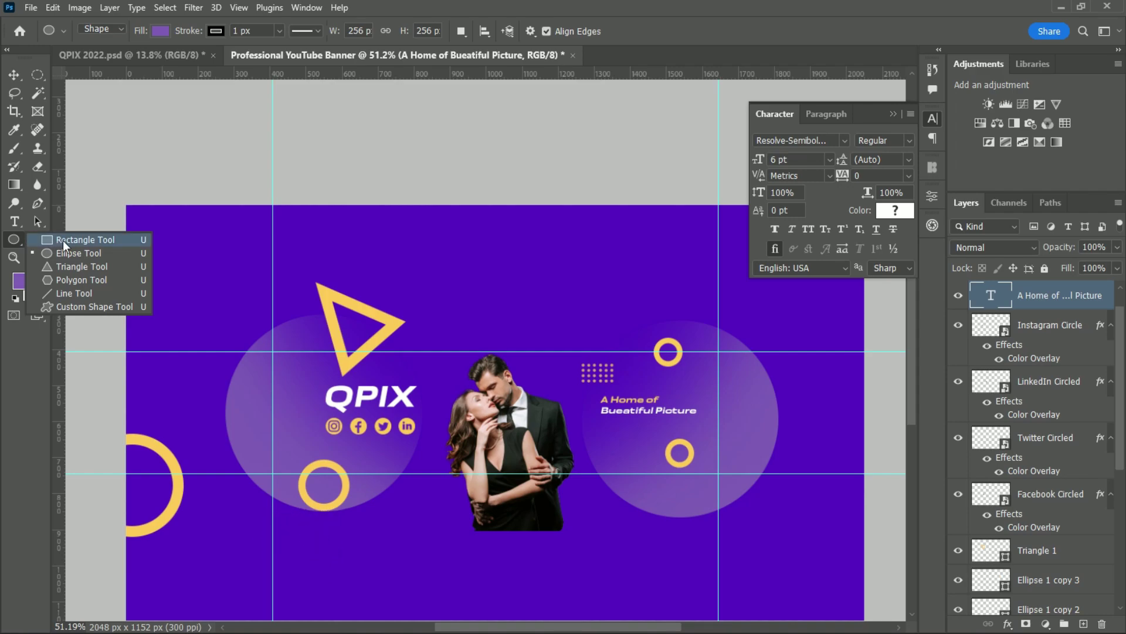
mouse_move(435, 306)
left_mouse_down()
mouse_move(631, 515)
mouse_move(653, 523)
left_mouse_up()
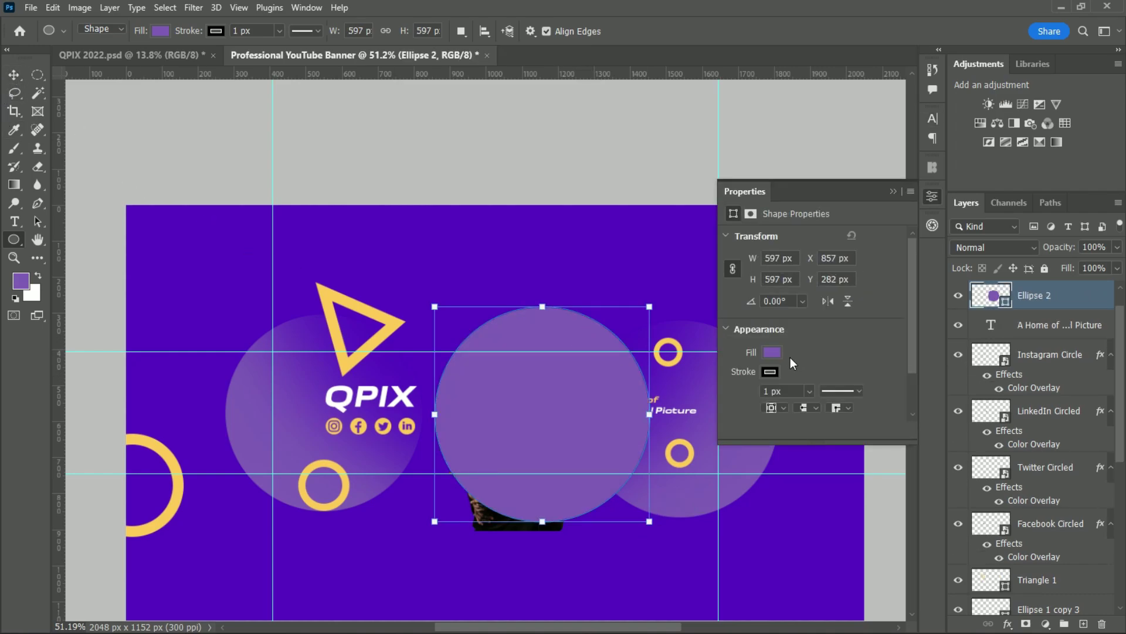
left_click(769, 372)
left_click(741, 399)
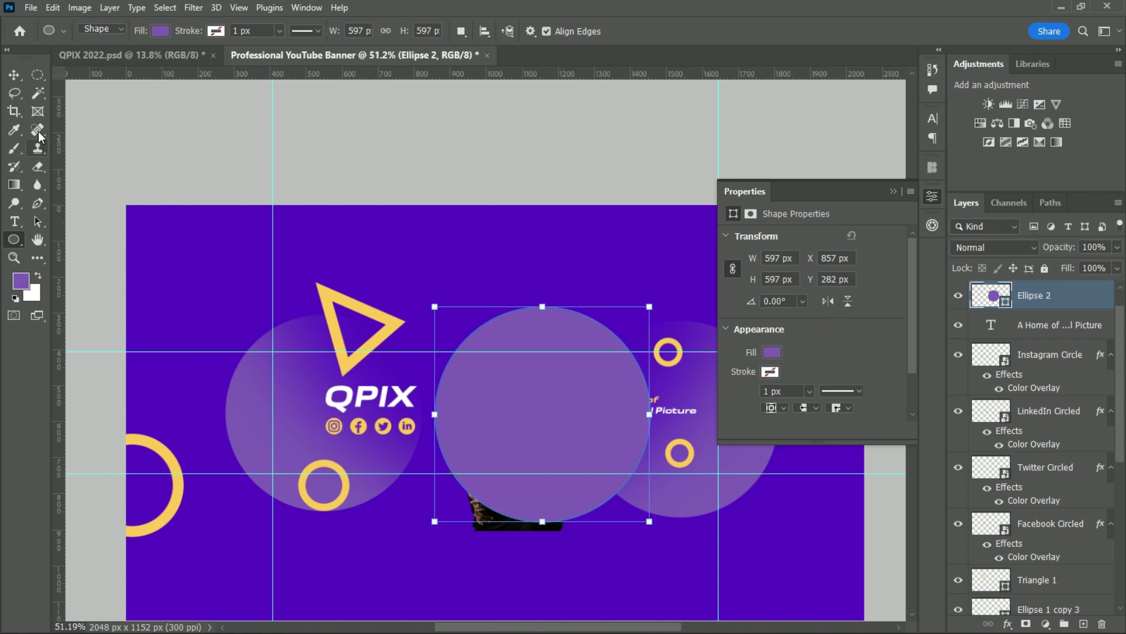
Center the circle over the couple and change its fill to bright violet #7528f5.
key("v")
left_click_drag(559, 407, 521, 432)
double_click(991, 295)
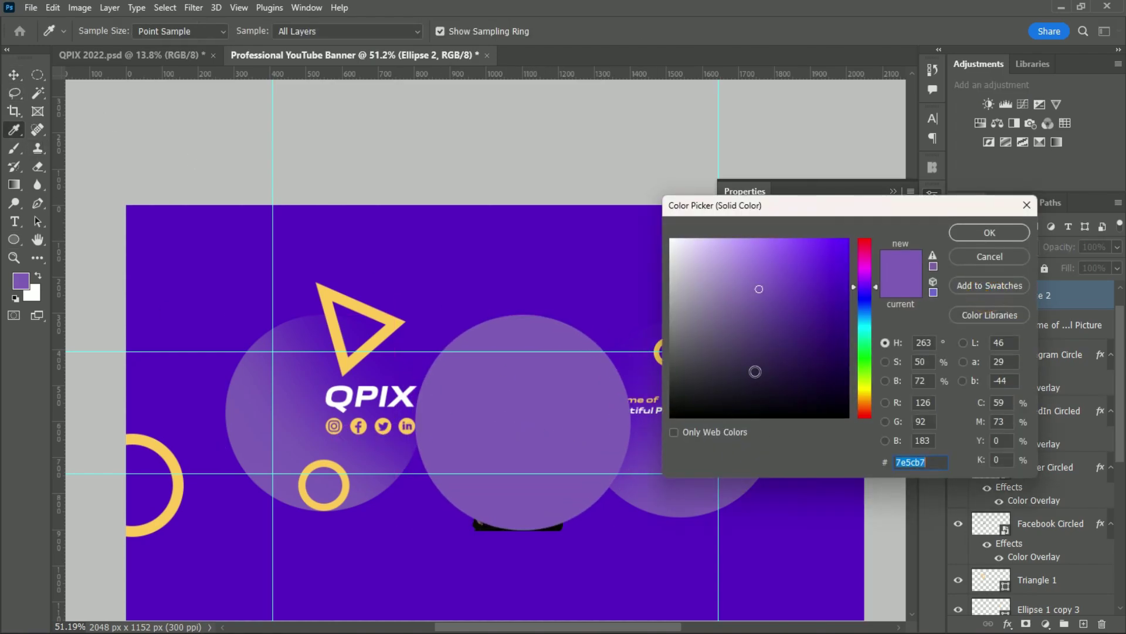
left_click_drag(754, 365, 820, 243)
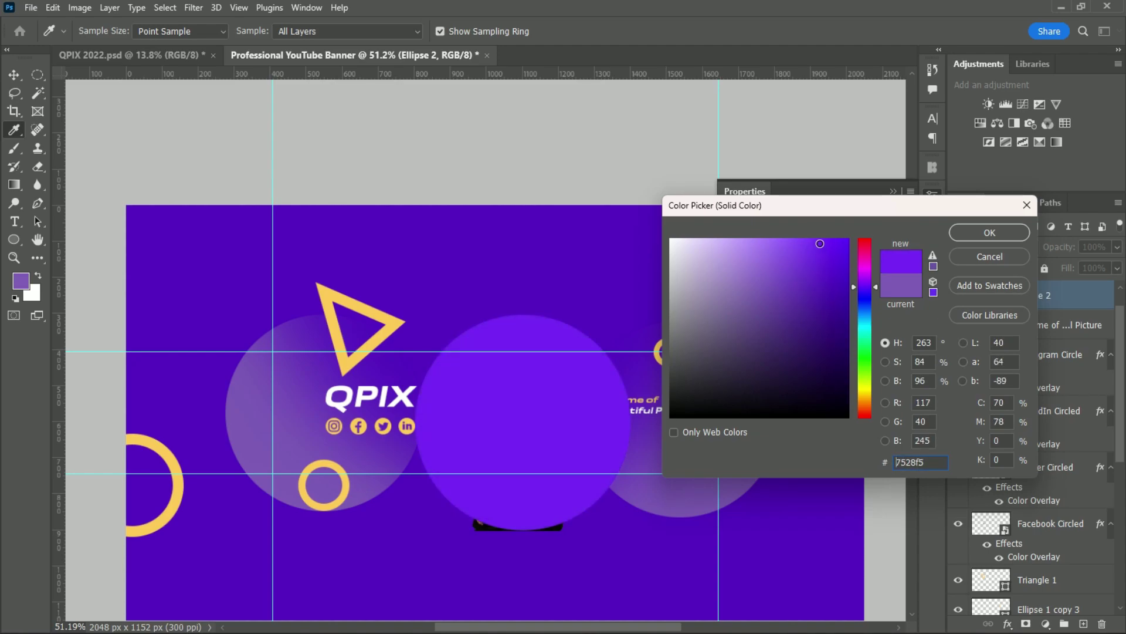
left_click(990, 232)
Rasterize the violet circle layer Ellipse 2 into pixels.
left_click(528, 410)
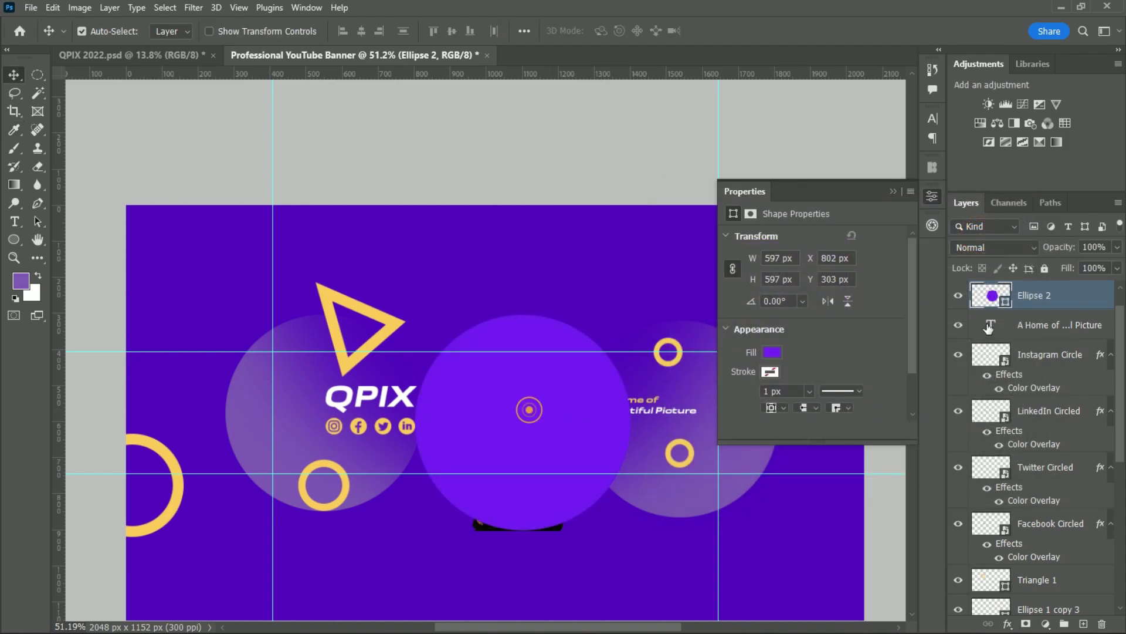
right_click(985, 273)
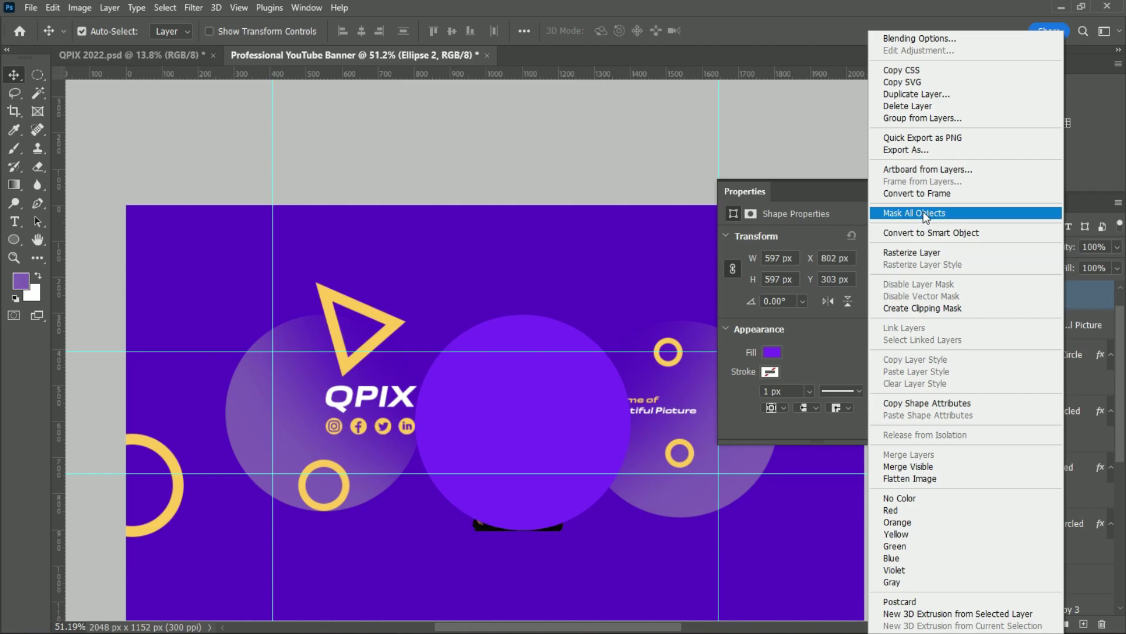
left_click(913, 252)
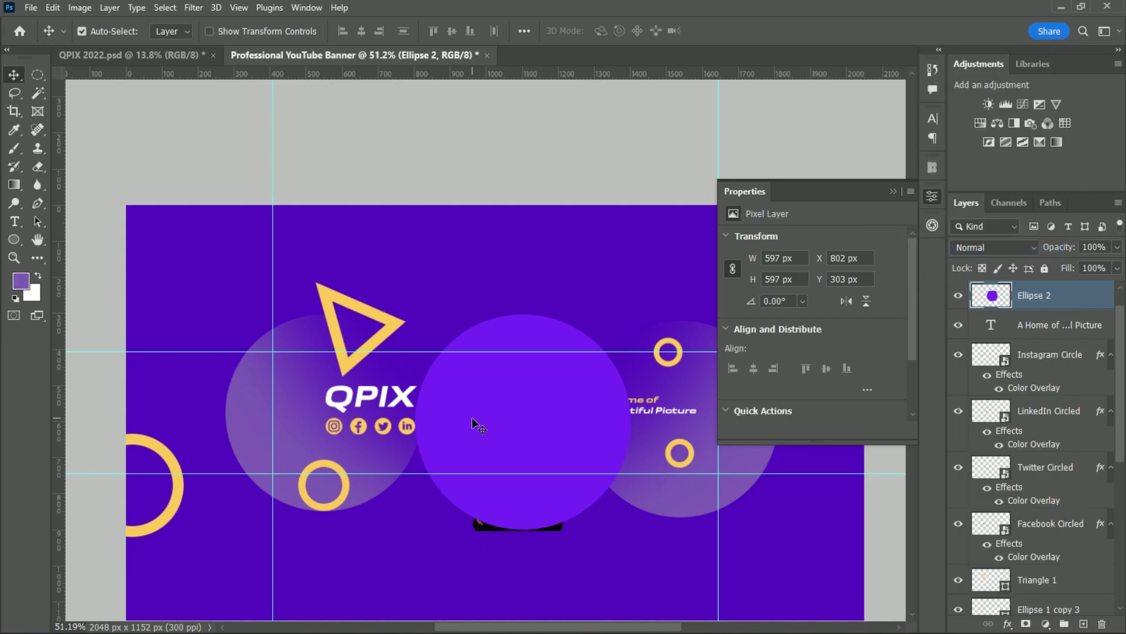
left_click_drag(510, 406, 510, 406)
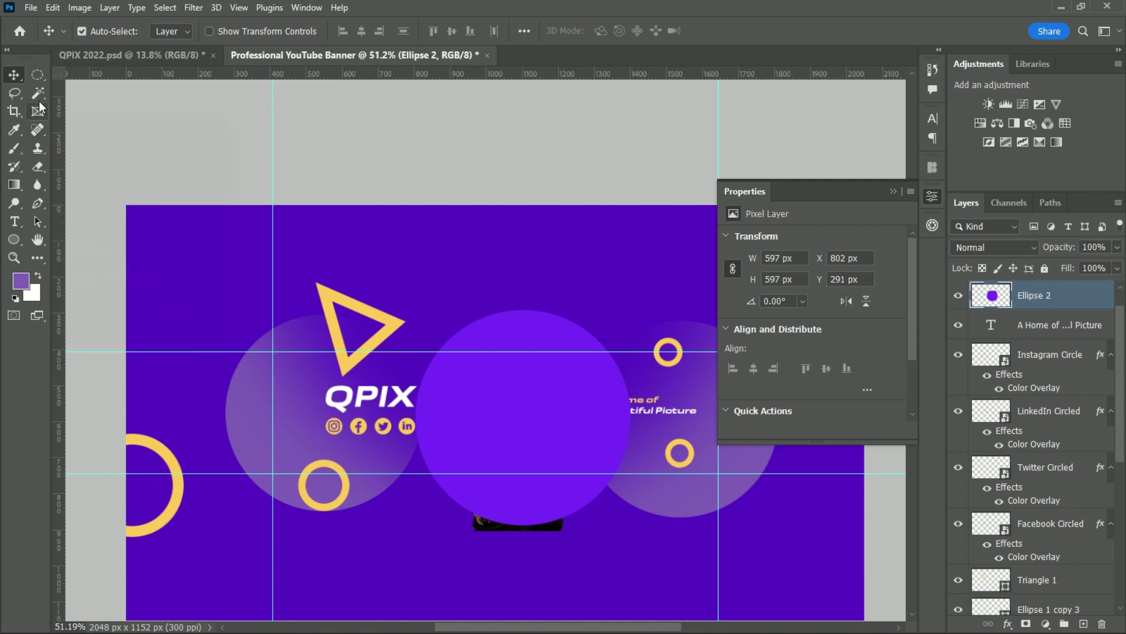
Select a triangular wedge with the Polygonal Lasso and cut it from the circle.
right_click(19, 101)
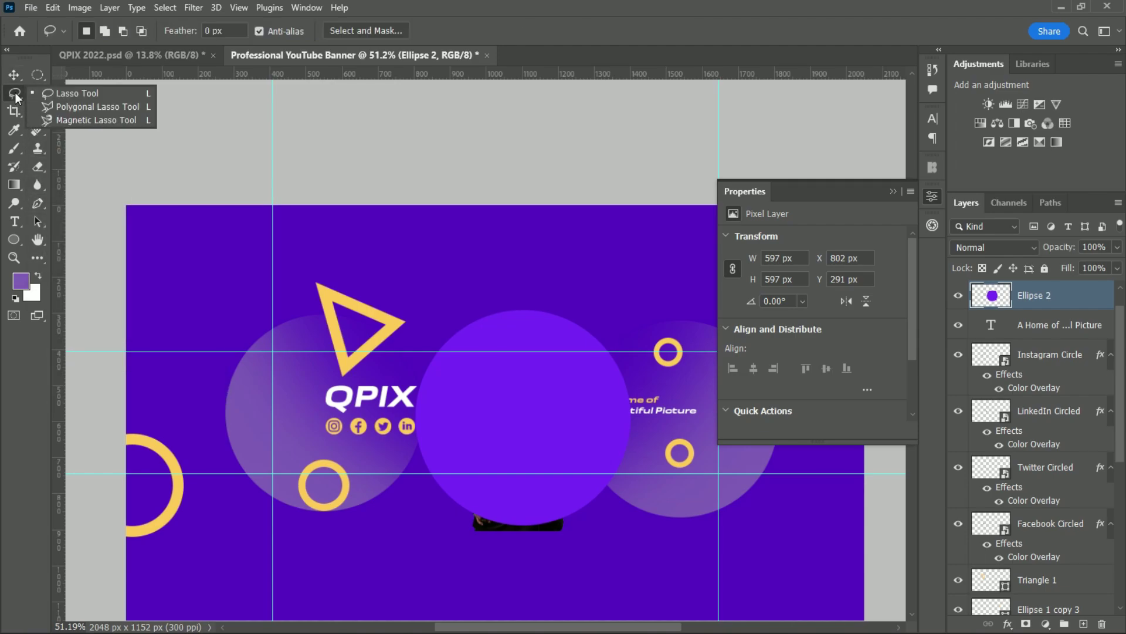
left_click(59, 104)
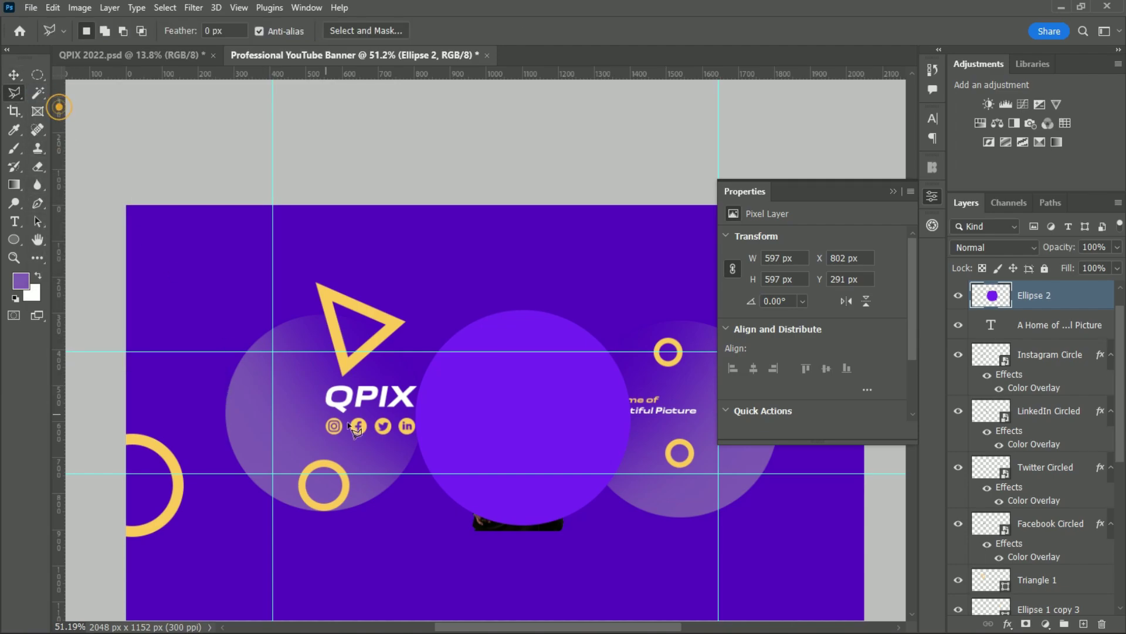
left_click(416, 473)
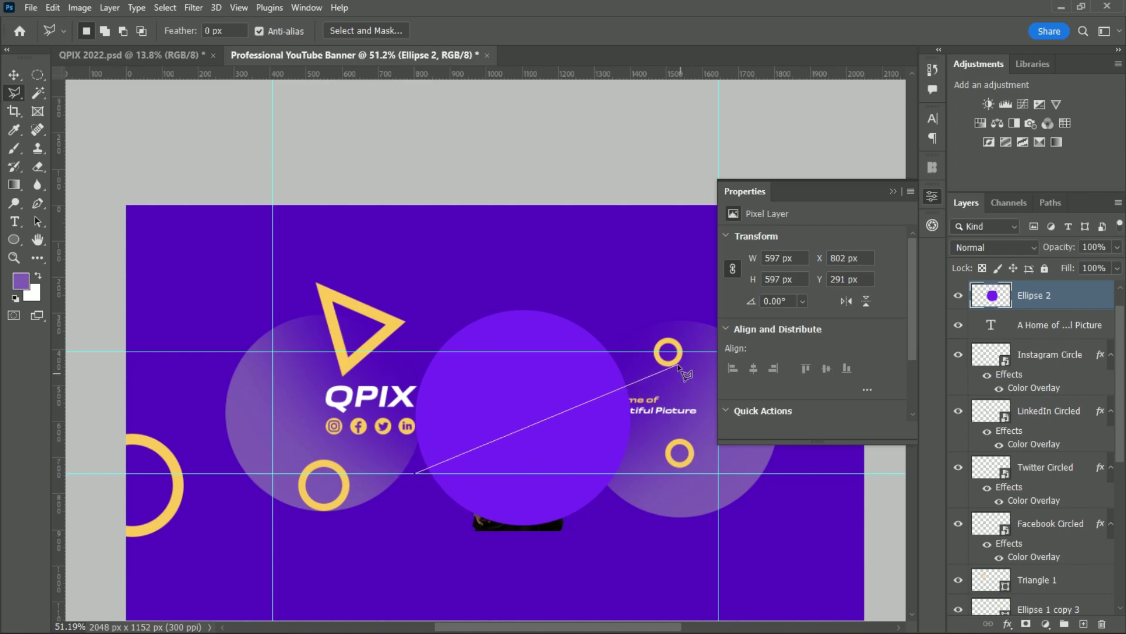
left_click(631, 335)
left_click(417, 226)
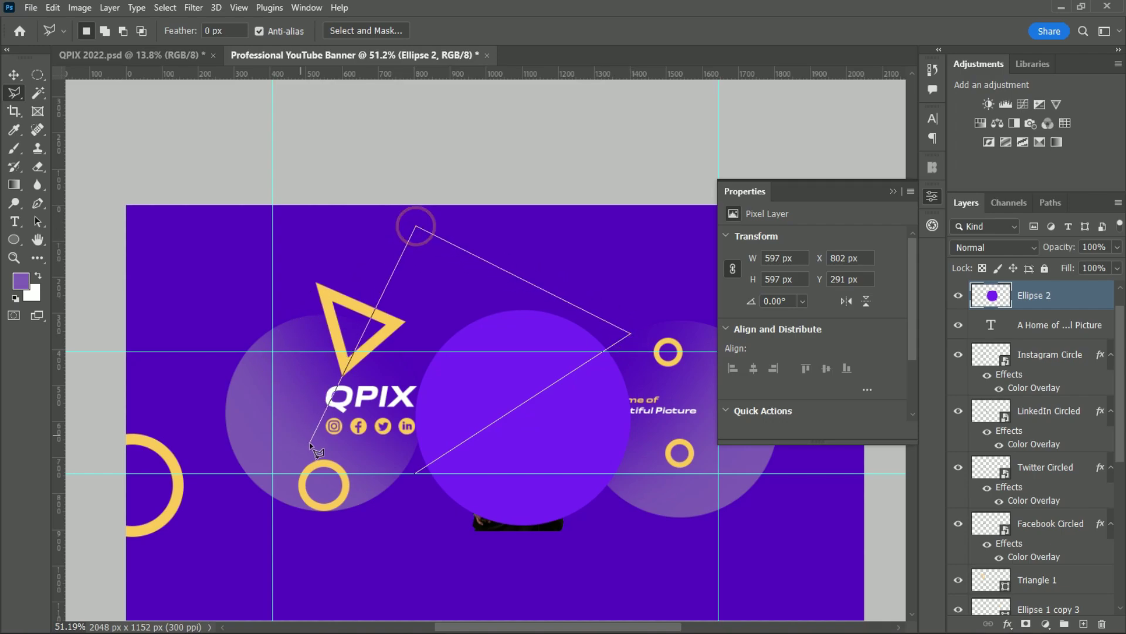
left_click(380, 473)
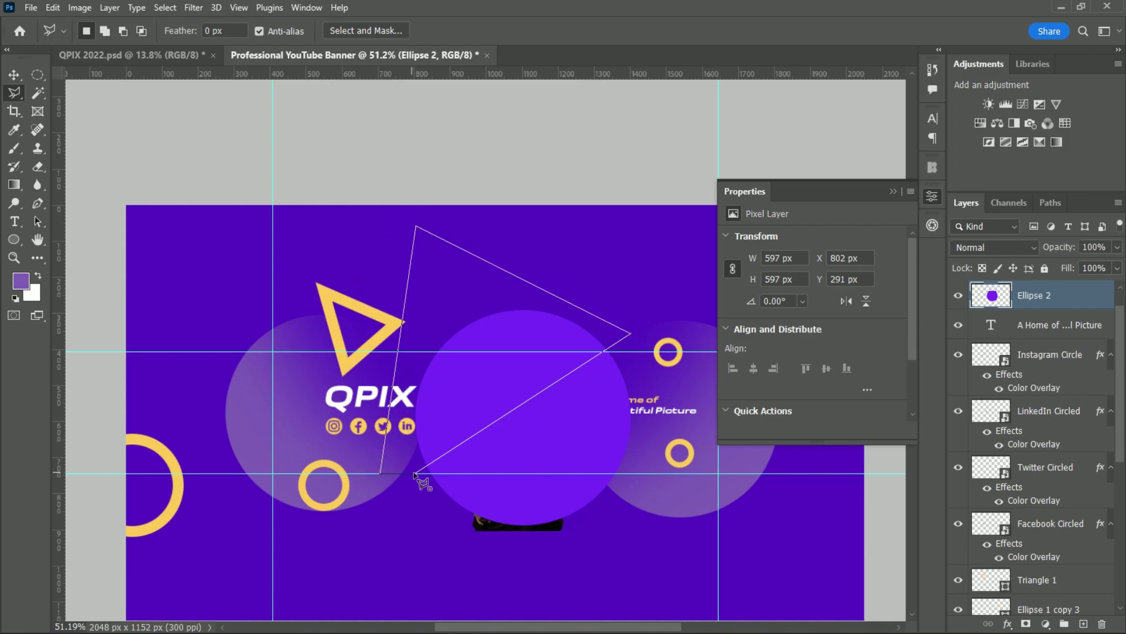
left_click(415, 473)
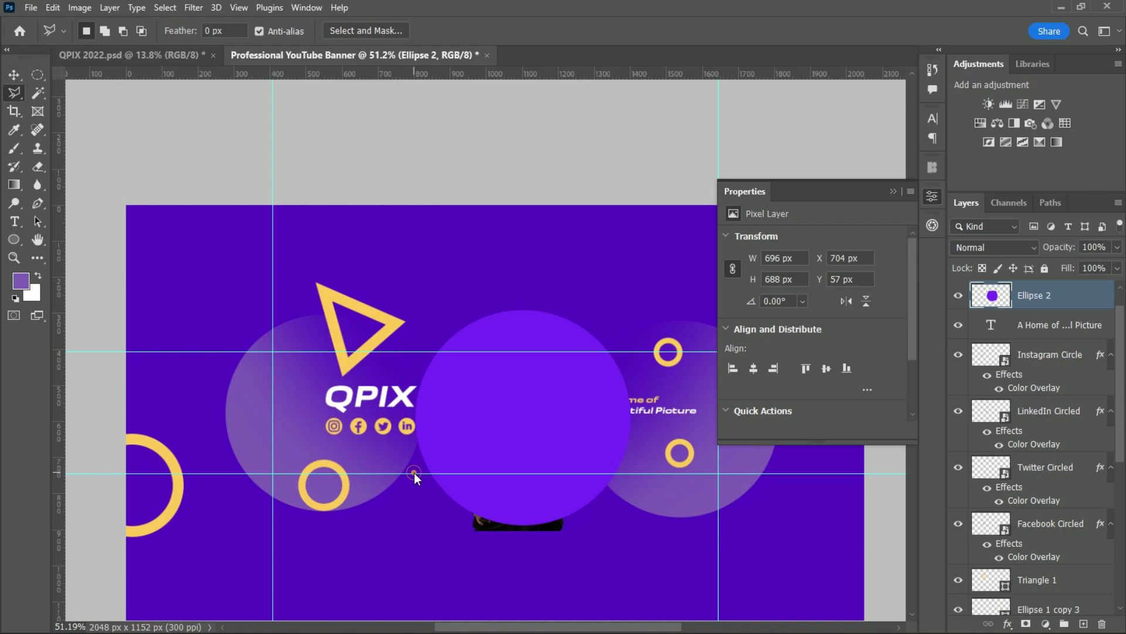
left_click(53, 8)
left_click(64, 91)
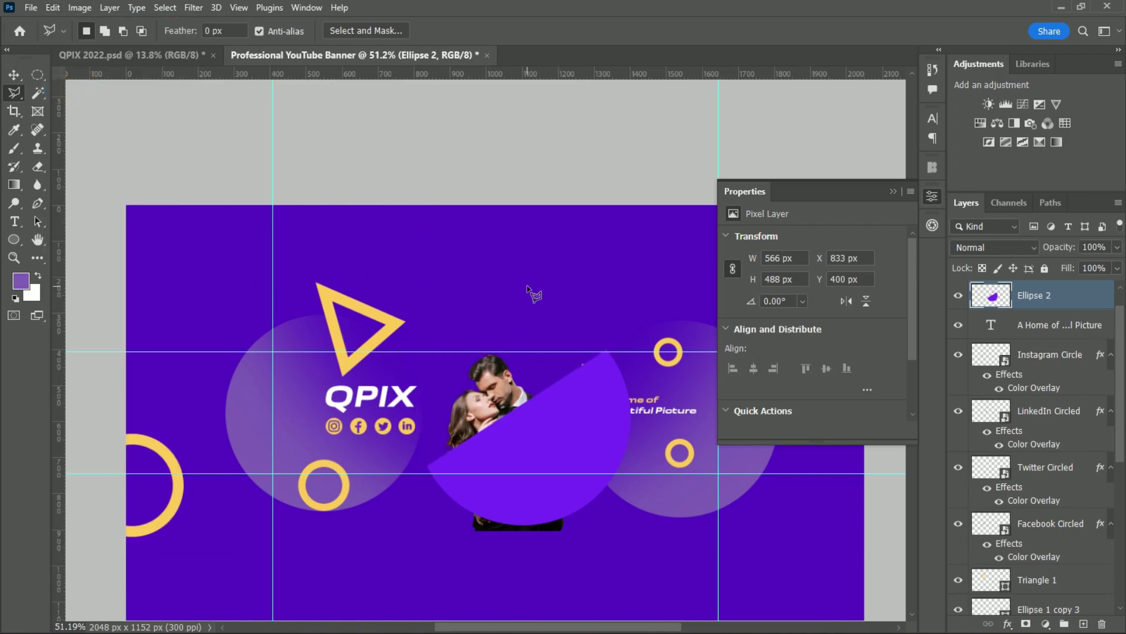
left_click(16, 74)
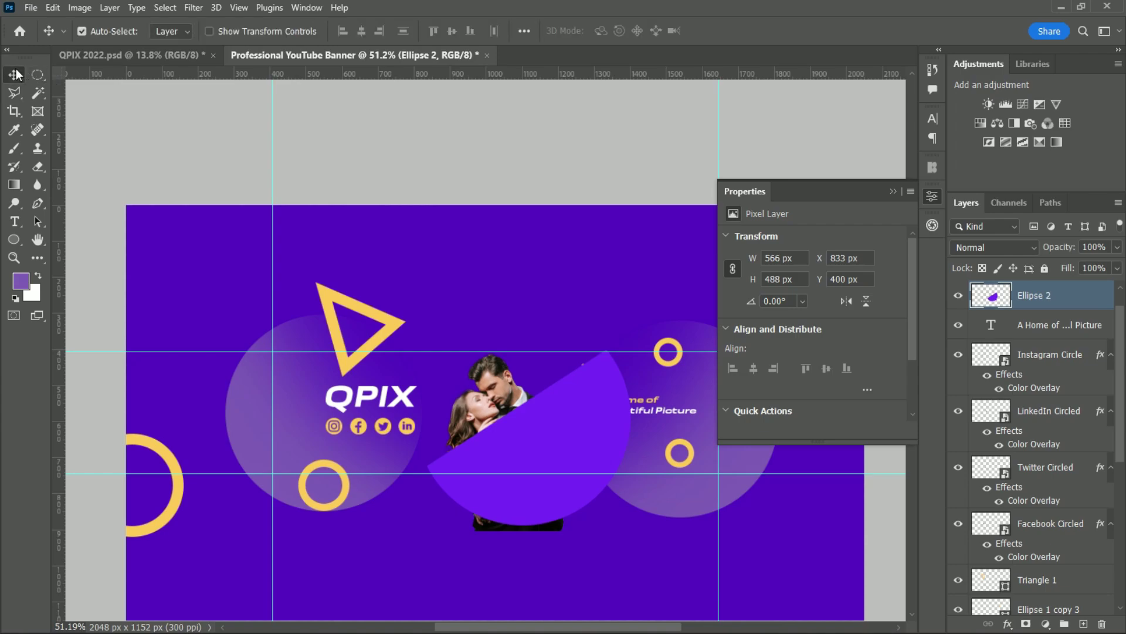
Scale the wedge-cut circle down with Free Transform, shifting it down-left.
key("ctrl+t")
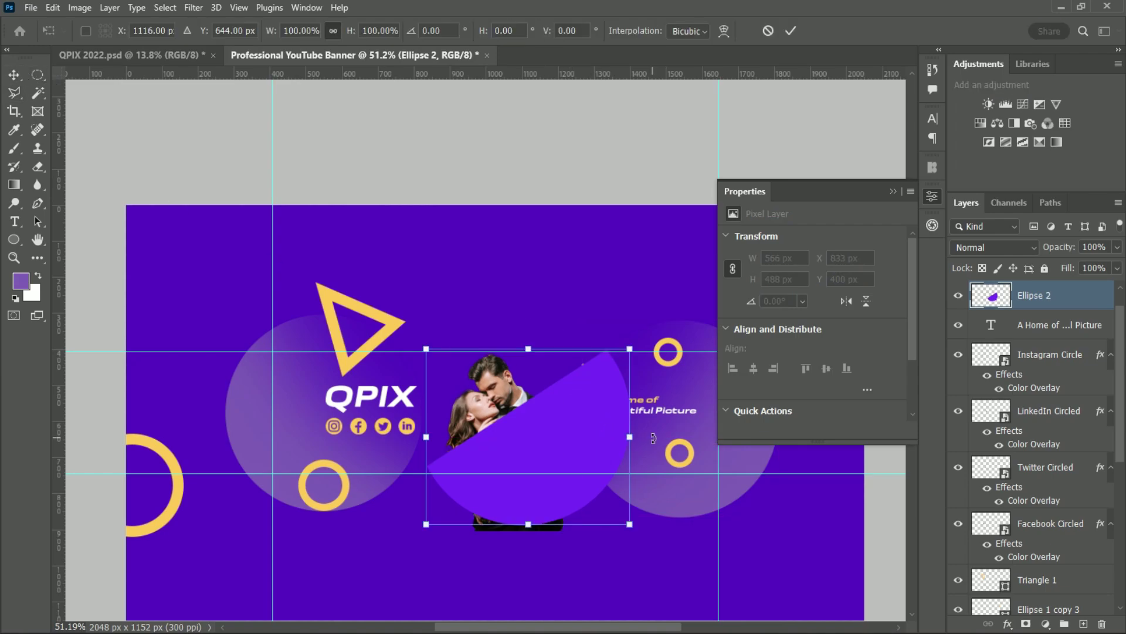
mouse_move(634, 444)
left_mouse_down()
mouse_move(590, 444)
mouse_move(547, 459)
mouse_move(556, 468)
left_mouse_up()
left_click(790, 30)
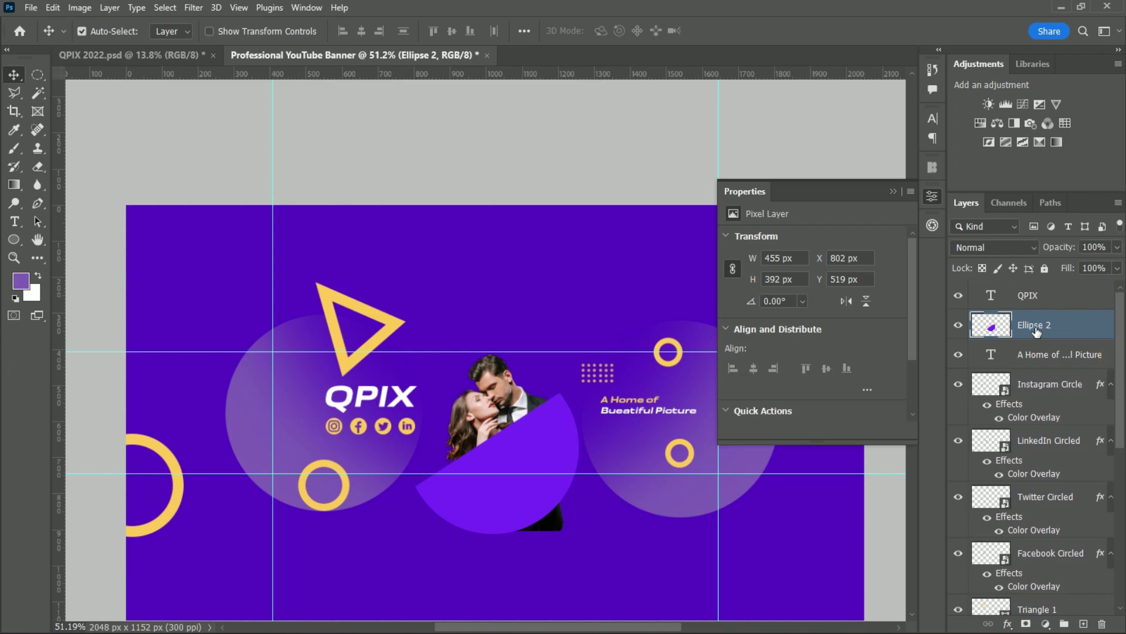
left_click(892, 192)
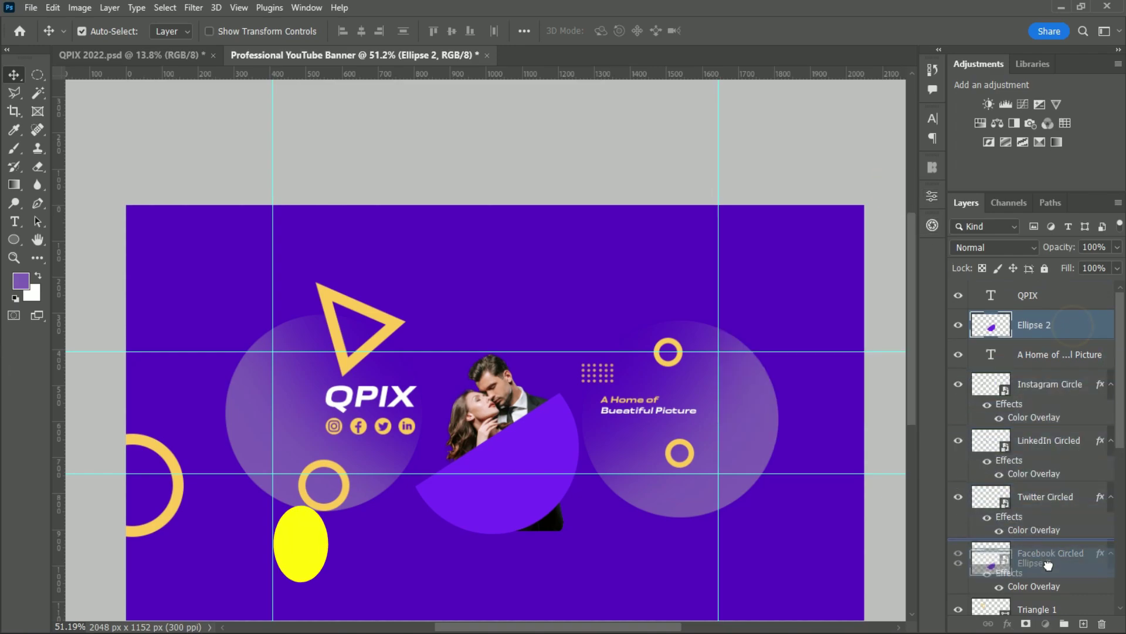
Move the wedge layer below the couple photo layer and fine-tune its position behind them.
left_click_drag(1074, 330, 1050, 516)
scroll(1124, 411, "down", 5)
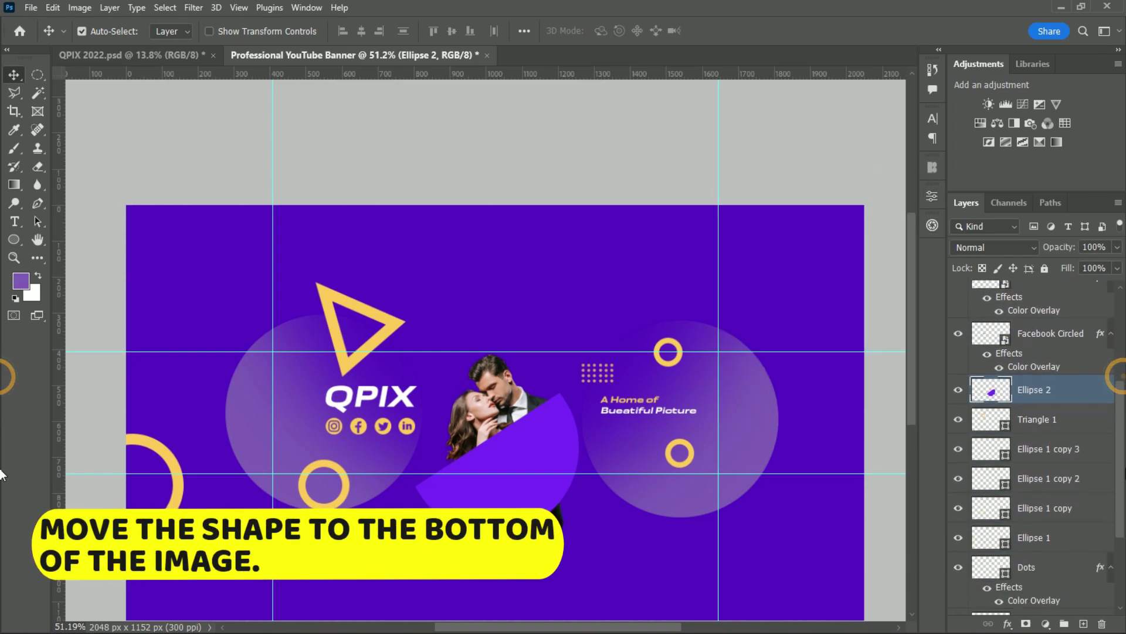
left_click_drag(1068, 354, 1080, 546)
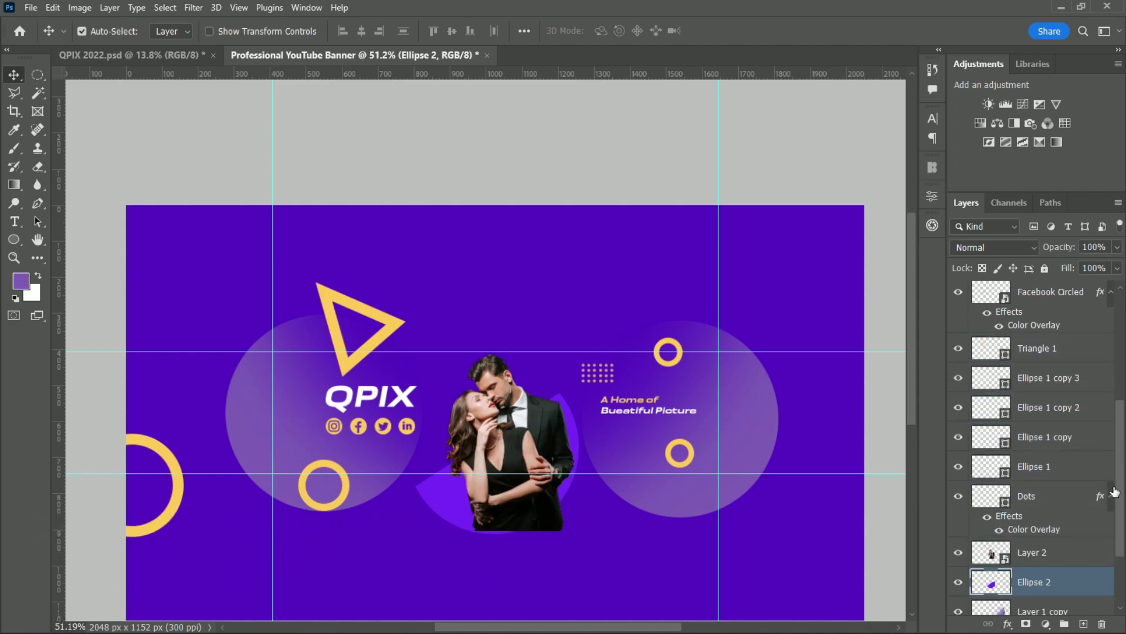
left_click_drag(444, 509, 444, 508)
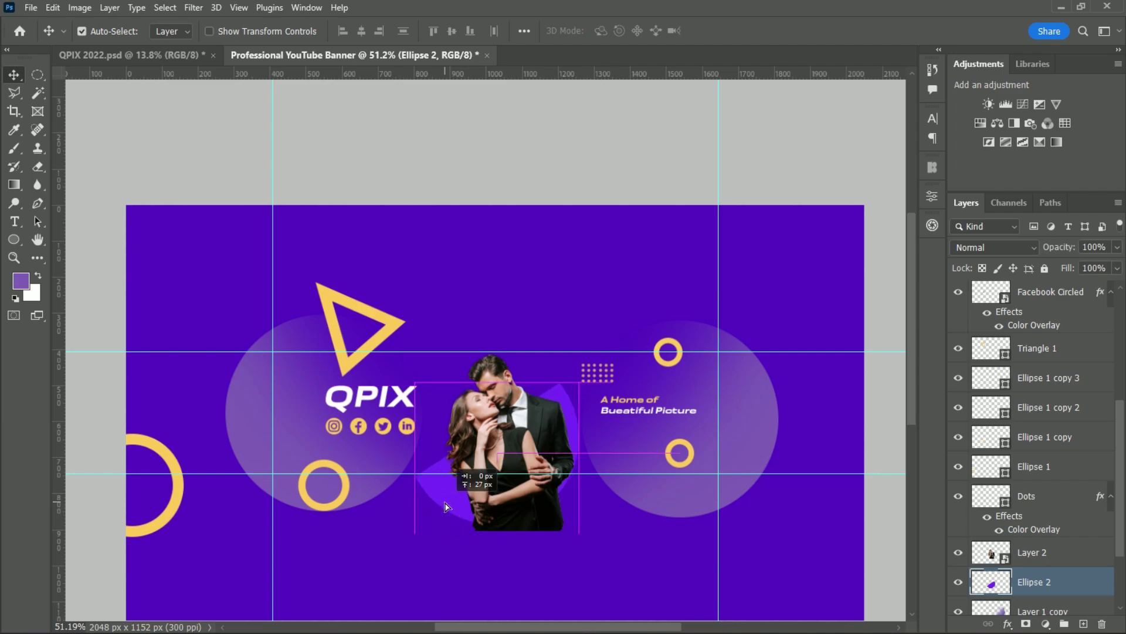
left_click_drag(444, 508, 452, 505)
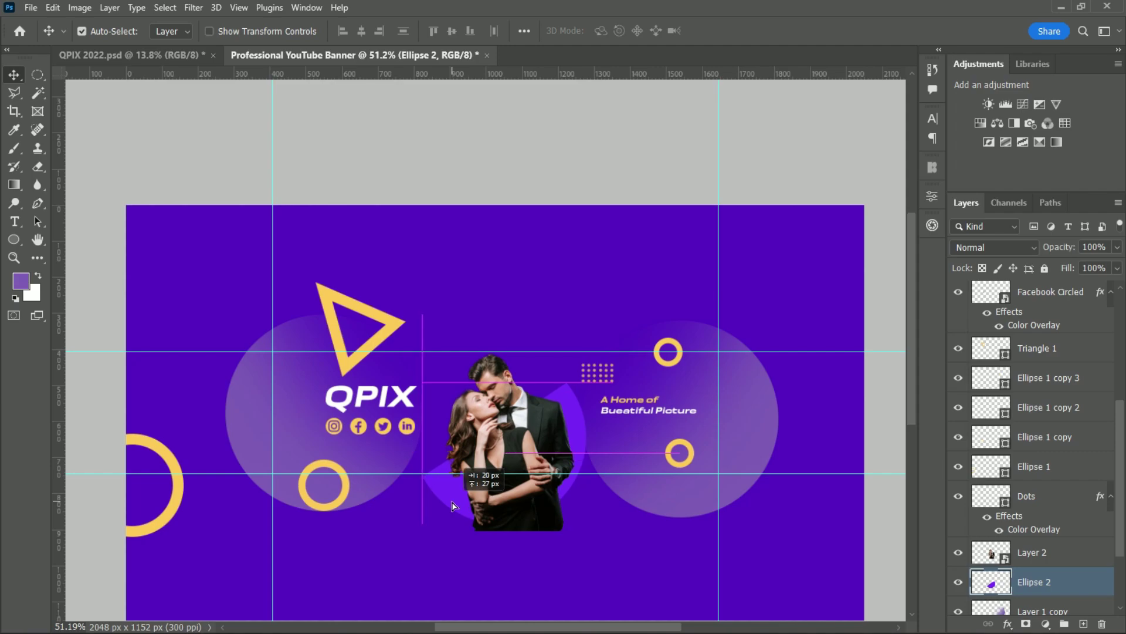
left_click_drag(452, 505, 453, 505)
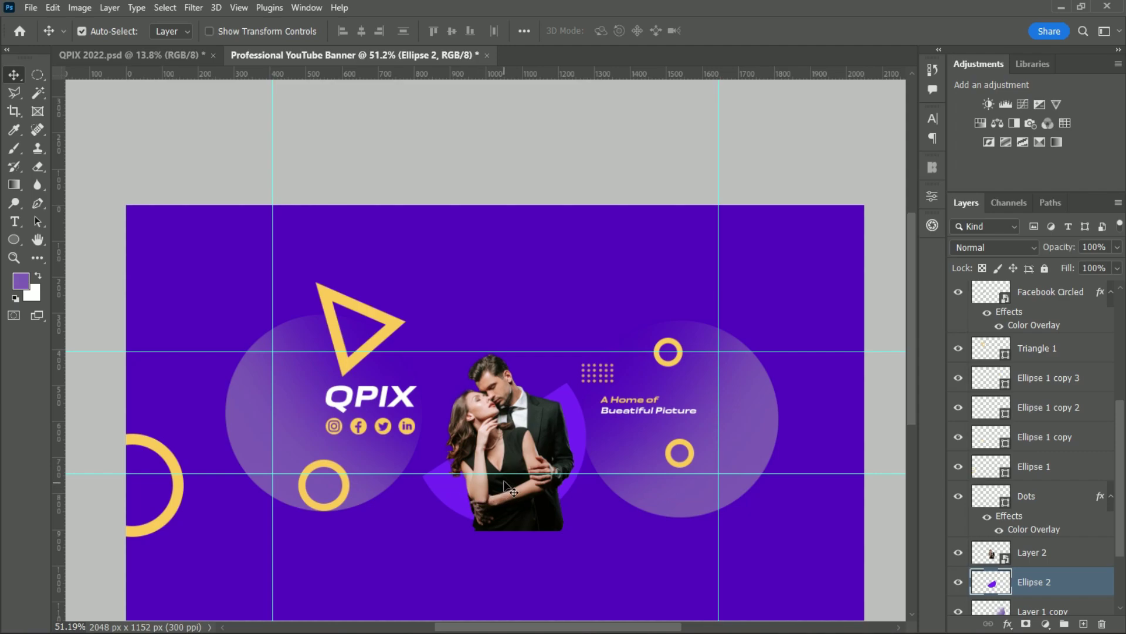
left_click_drag(908, 387, 908, 426)
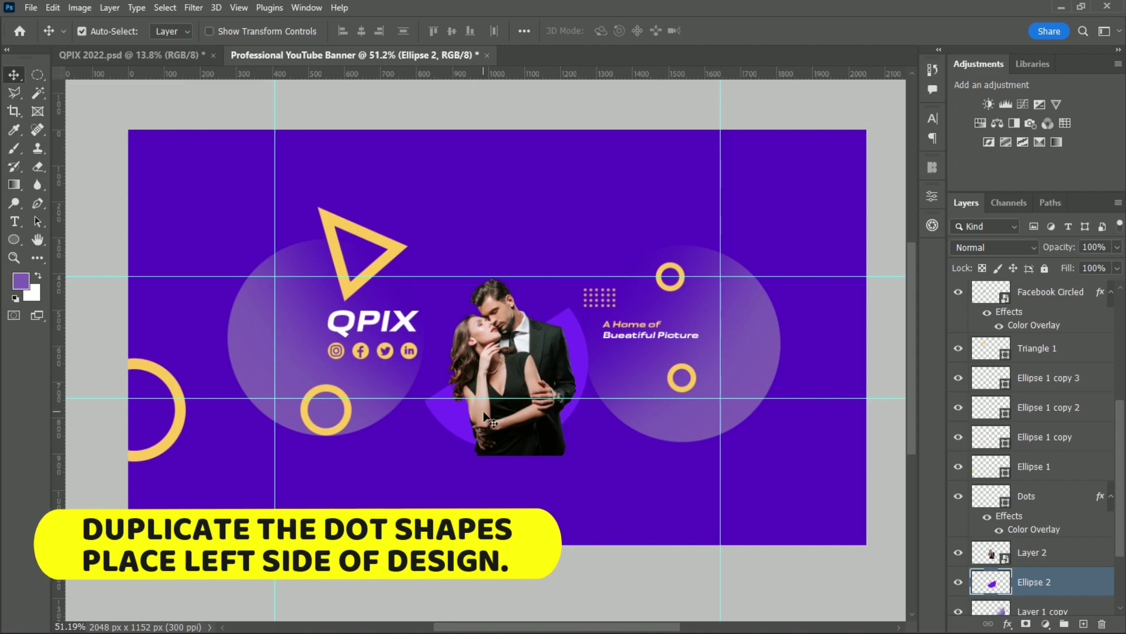
Alt-drag copies of the Dots grid sideways, then duplicate the whole row downward.
scroll(493, 413, "down", 1)
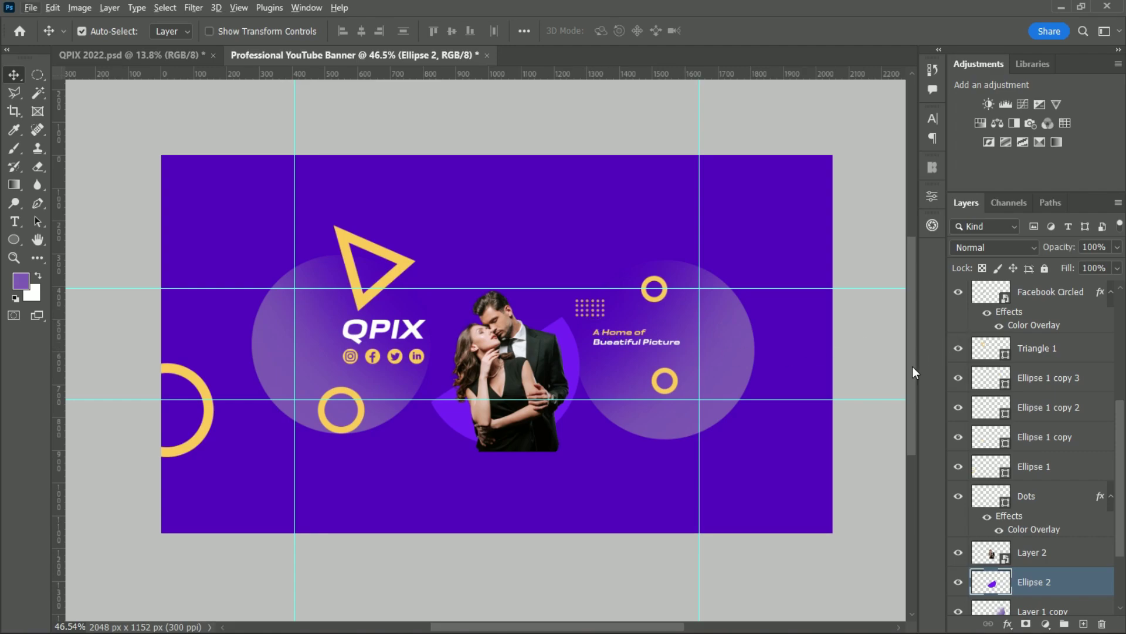
scroll(635, 269, "up", 5)
left_click(539, 392)
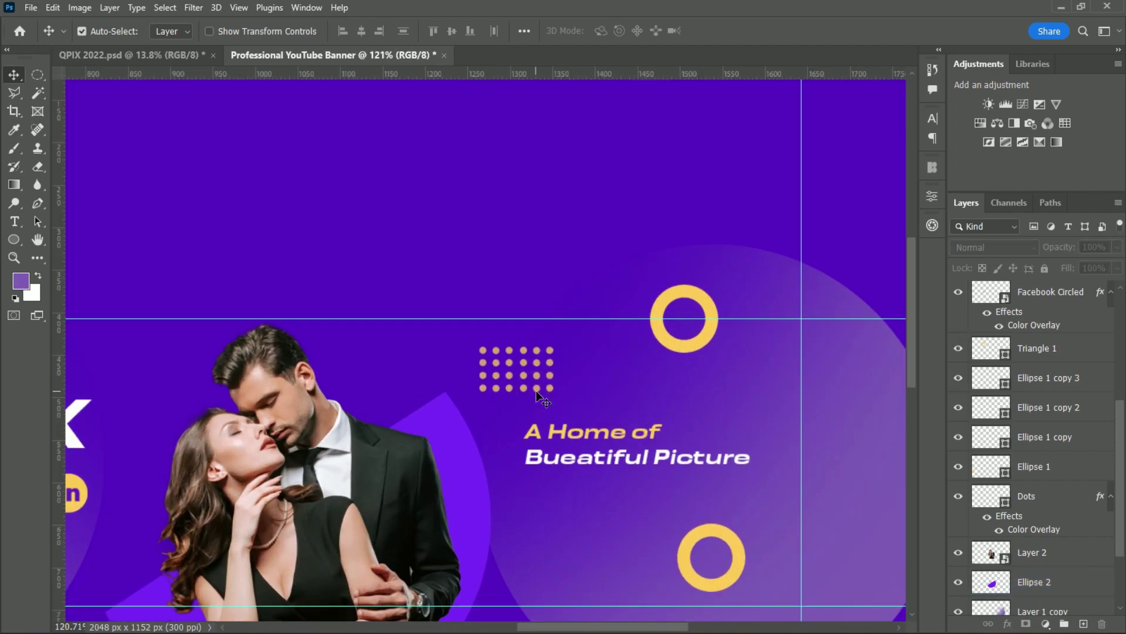
left_click_drag(539, 391, 499, 124)
scroll(608, 389, "up", 3)
scroll(607, 389, "up", 1)
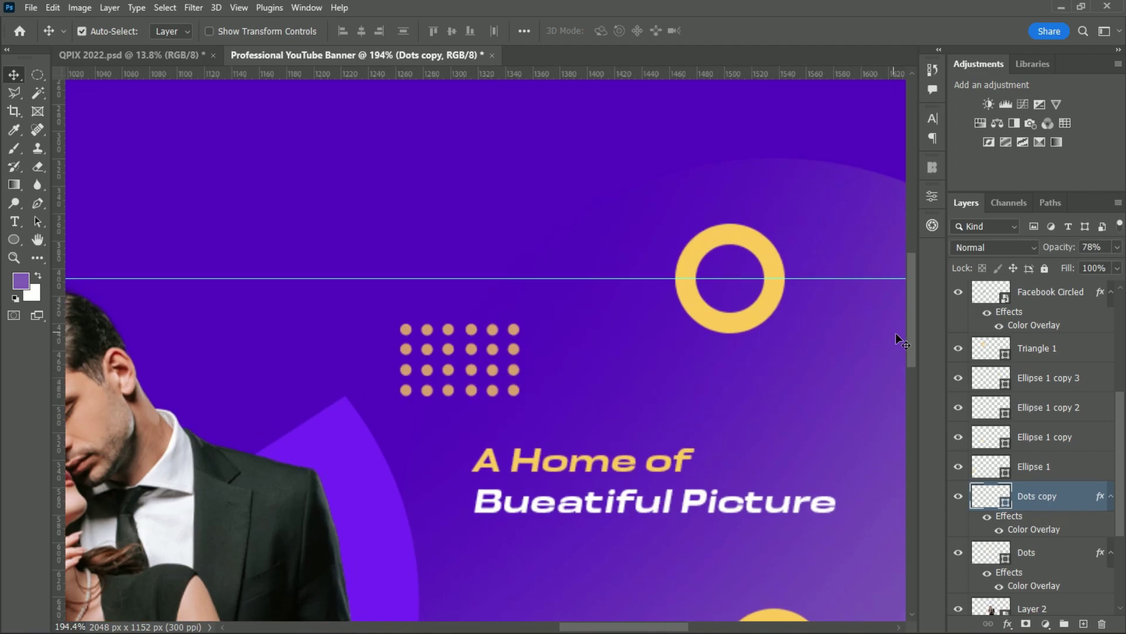
left_click_drag(910, 357, 911, 270)
left_click_drag(435, 392, 694, 397)
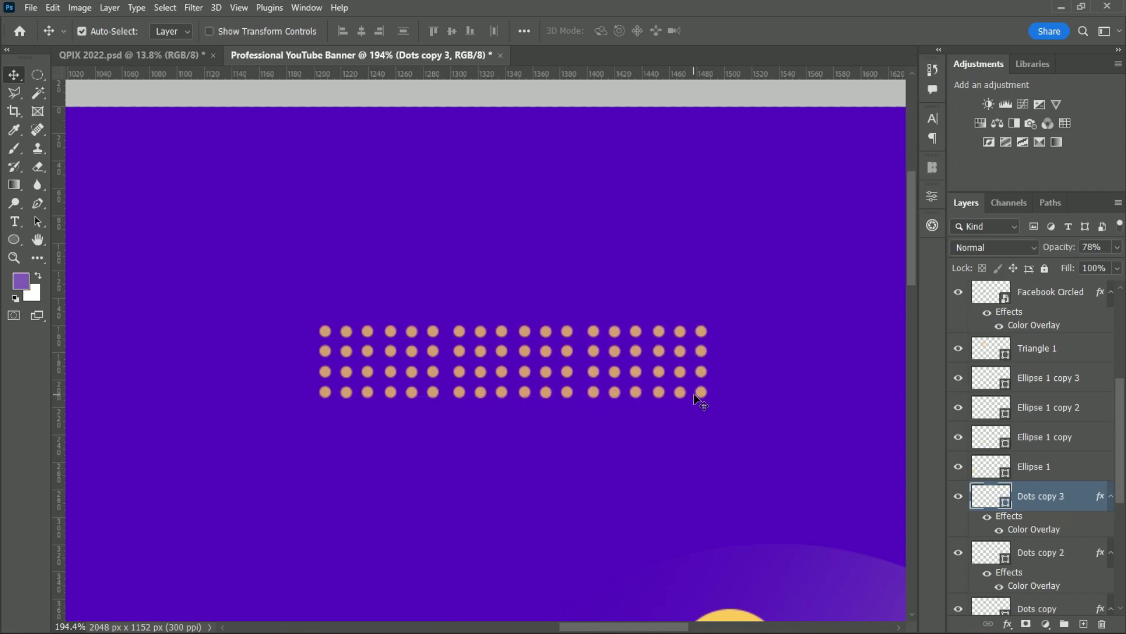
left_click_drag(751, 308, 323, 410)
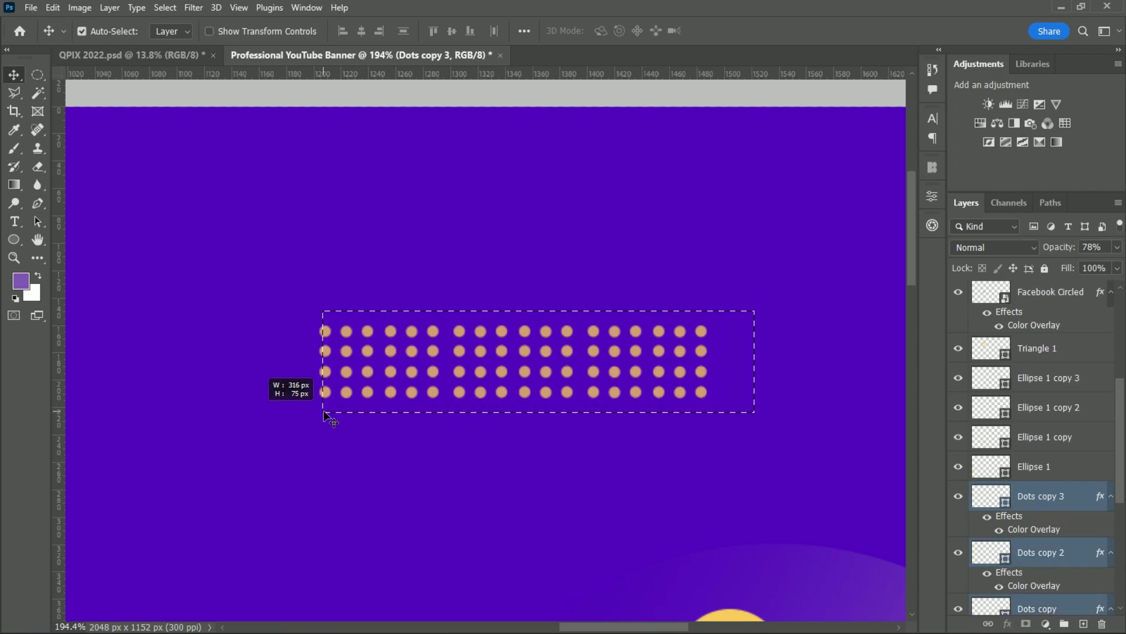
left_click_drag(459, 394, 454, 472)
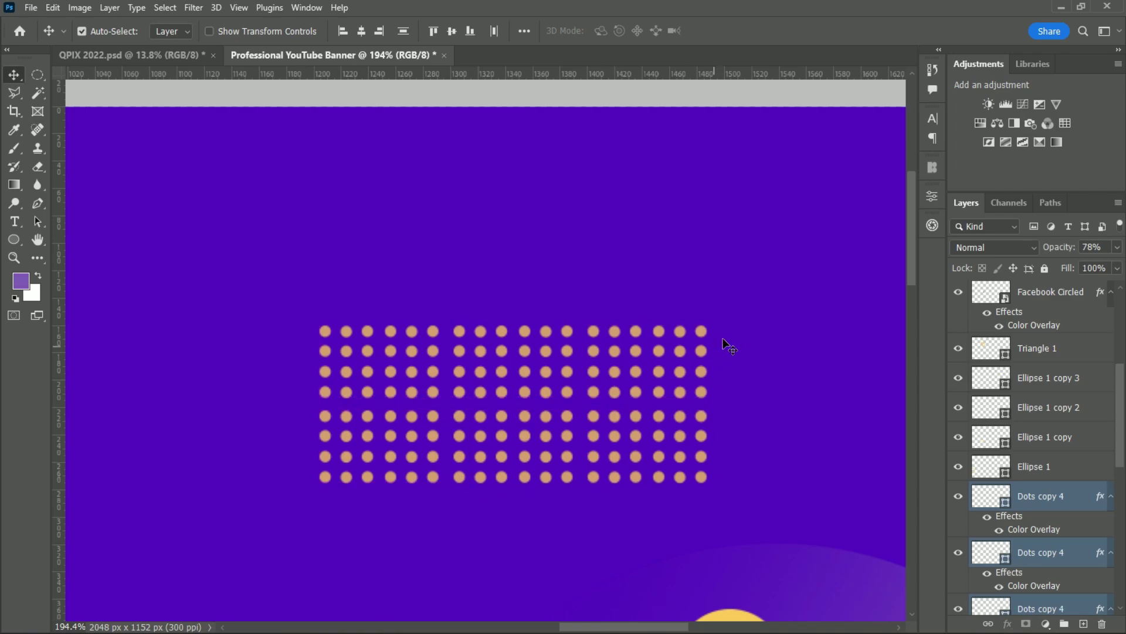
left_click_drag(747, 307, 611, 491)
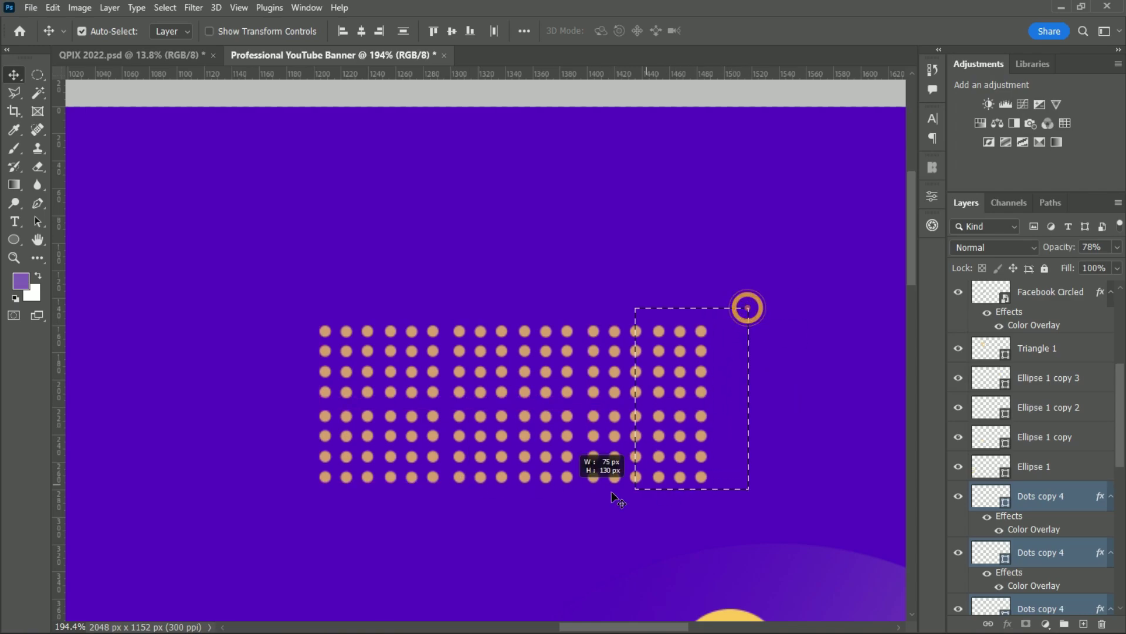
Merge the dot copies into one layer and rename it Dots 2.
key("ctrl")
left_click(530, 441, "ctrl")
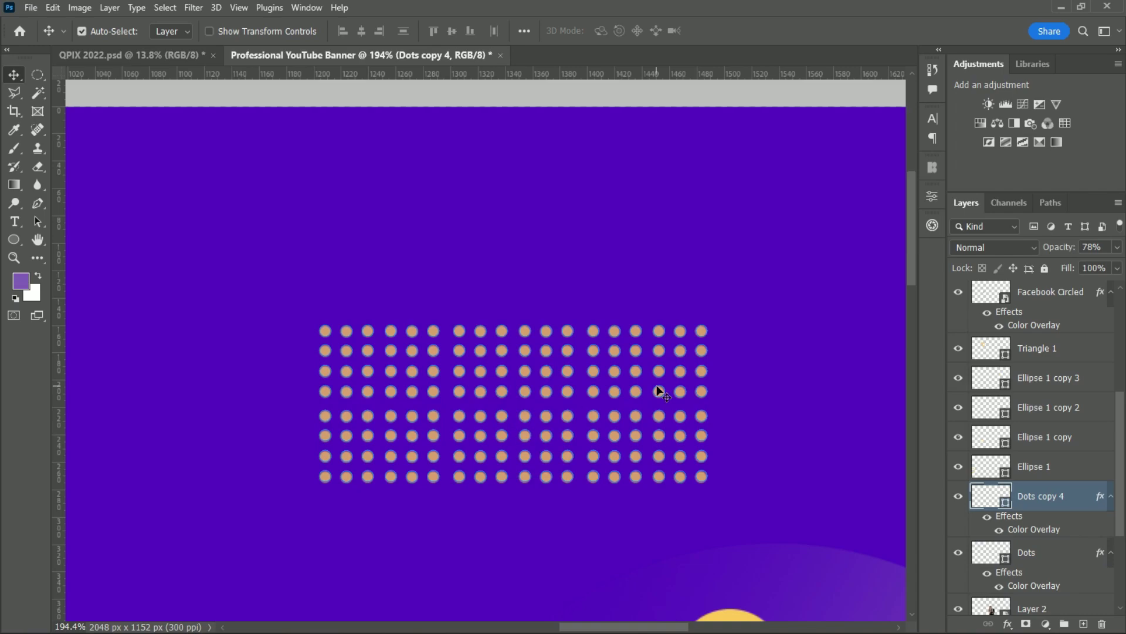
double_click(1053, 502)
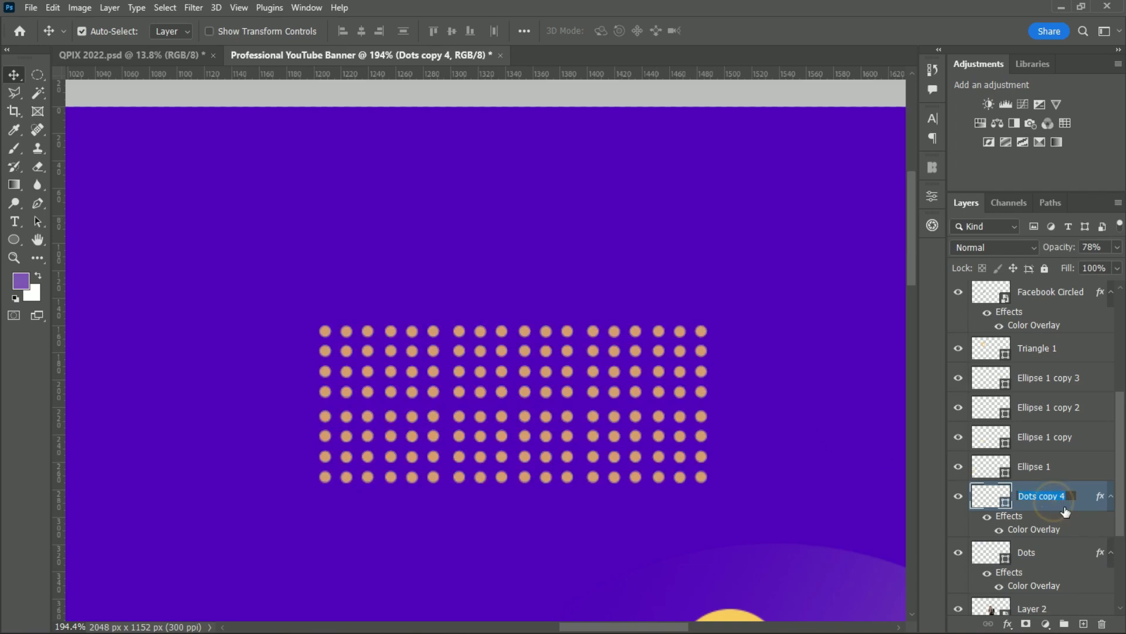
key("BackSpace")
type("Dots 2")
key("Return")
Move the Dots 2 grid to the banner's left edge and try Overlay blending.
scroll(618, 421, "down", 5)
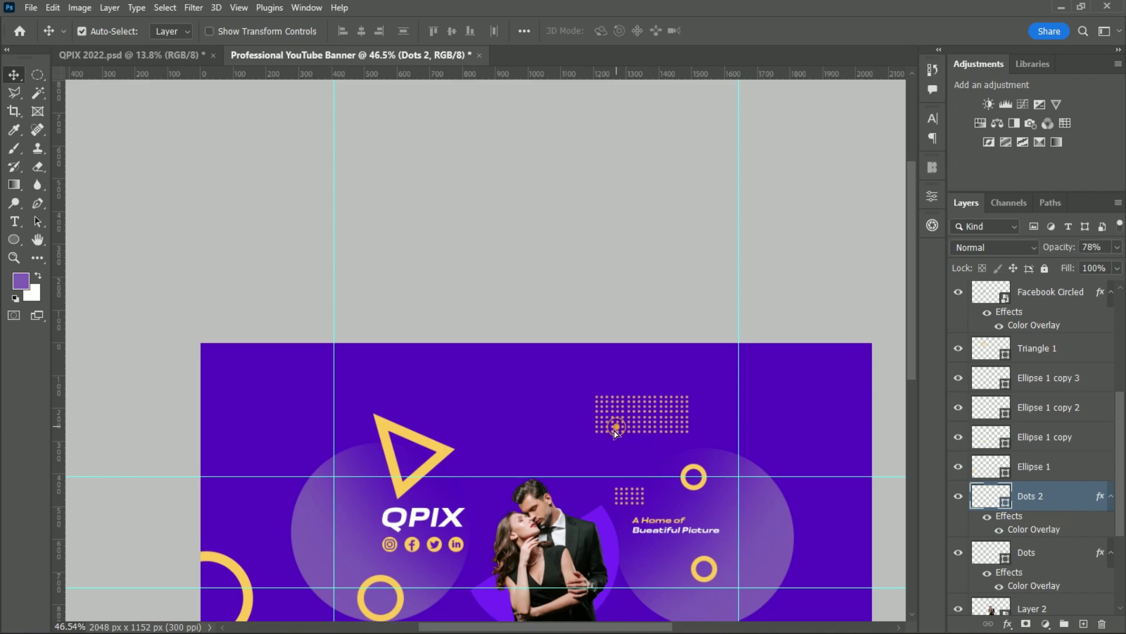
mouse_move(617, 428)
left_mouse_down()
mouse_move(213, 527)
mouse_move(231, 514)
left_mouse_up()
left_click(238, 512)
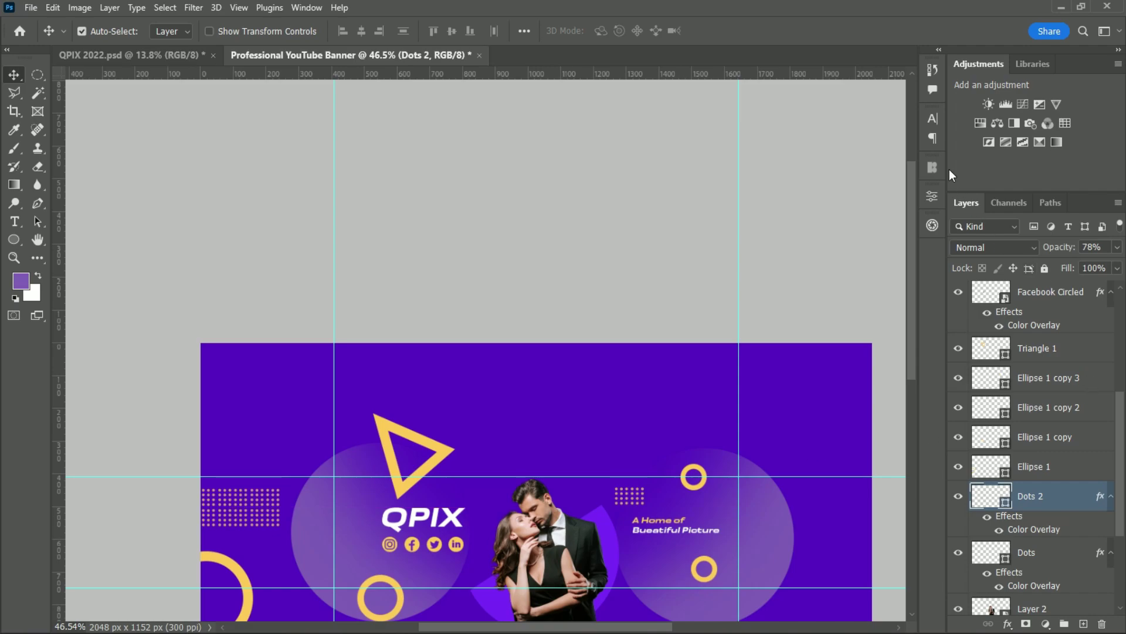
left_click(1009, 228)
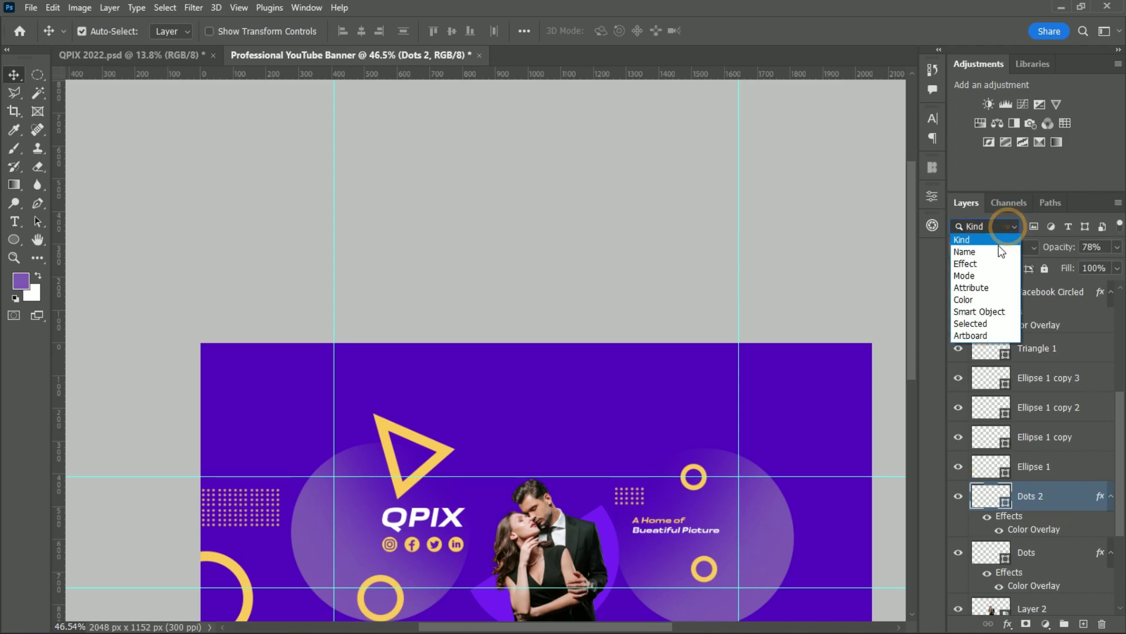
left_click(999, 245)
left_click(967, 428)
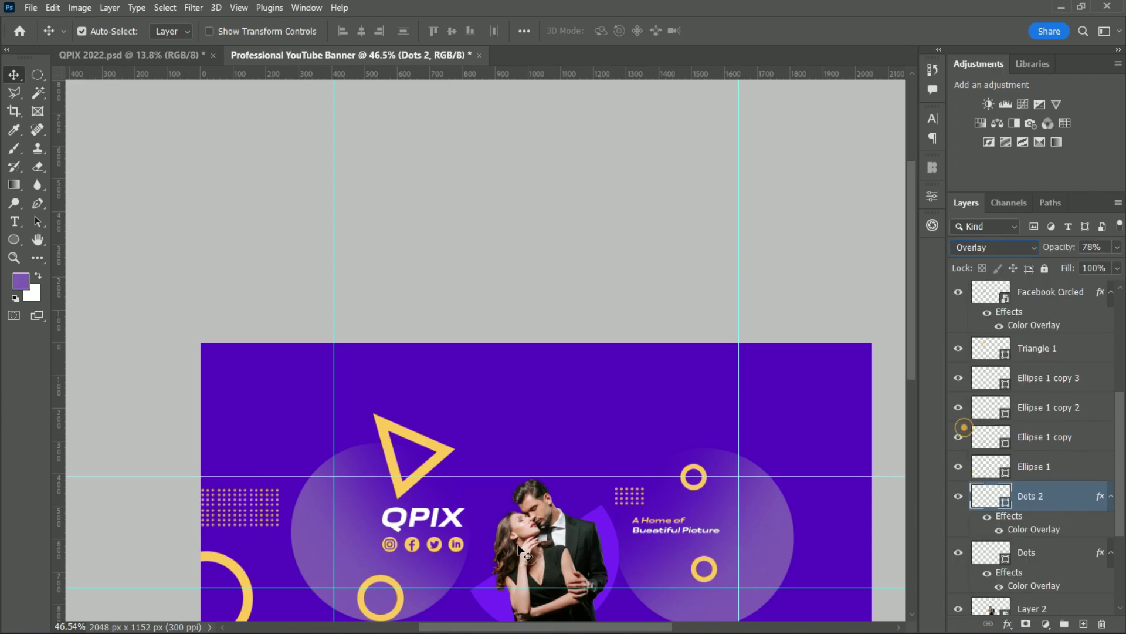
Convert Dots 2 to a smart object and blend it Linear Dodge (Add) at 40% opacity.
right_click(1090, 495)
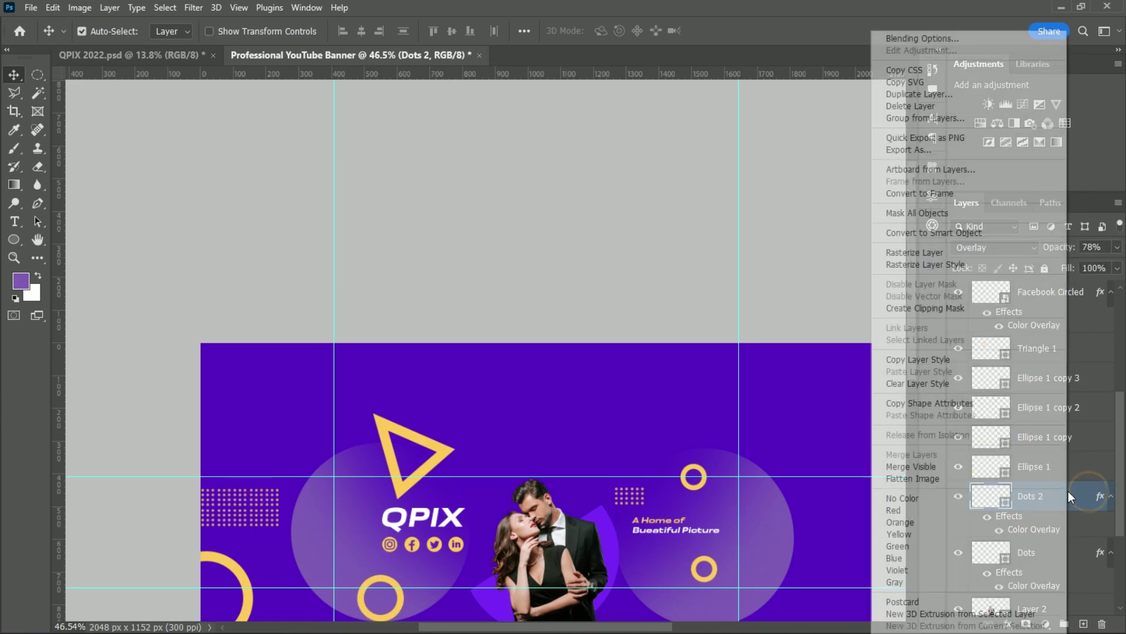
left_click(930, 234)
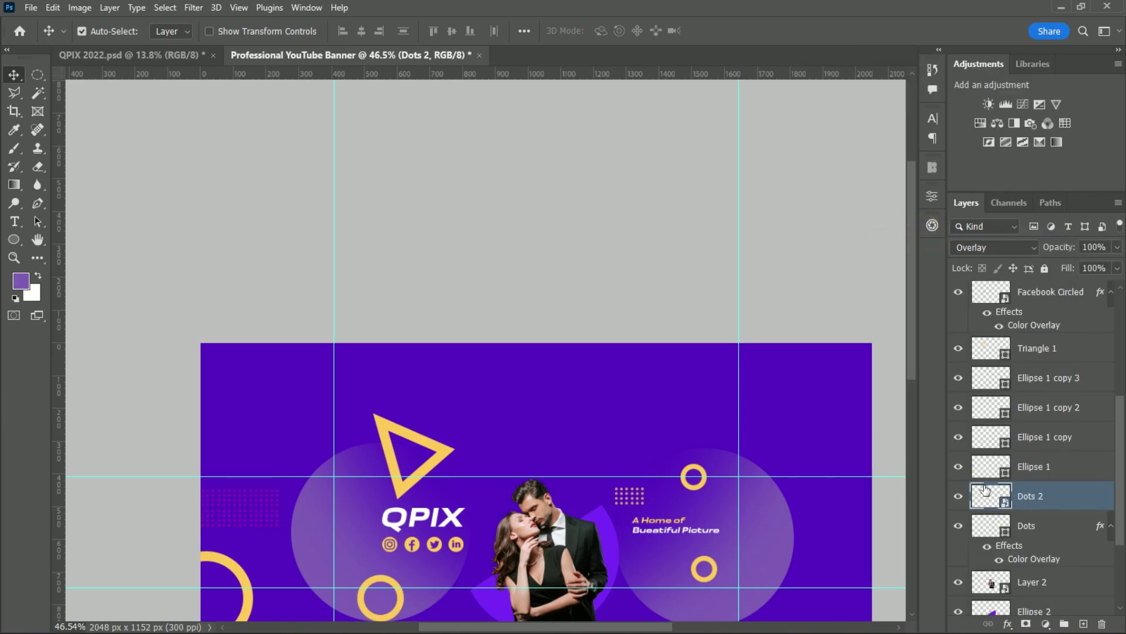
left_click(1019, 251)
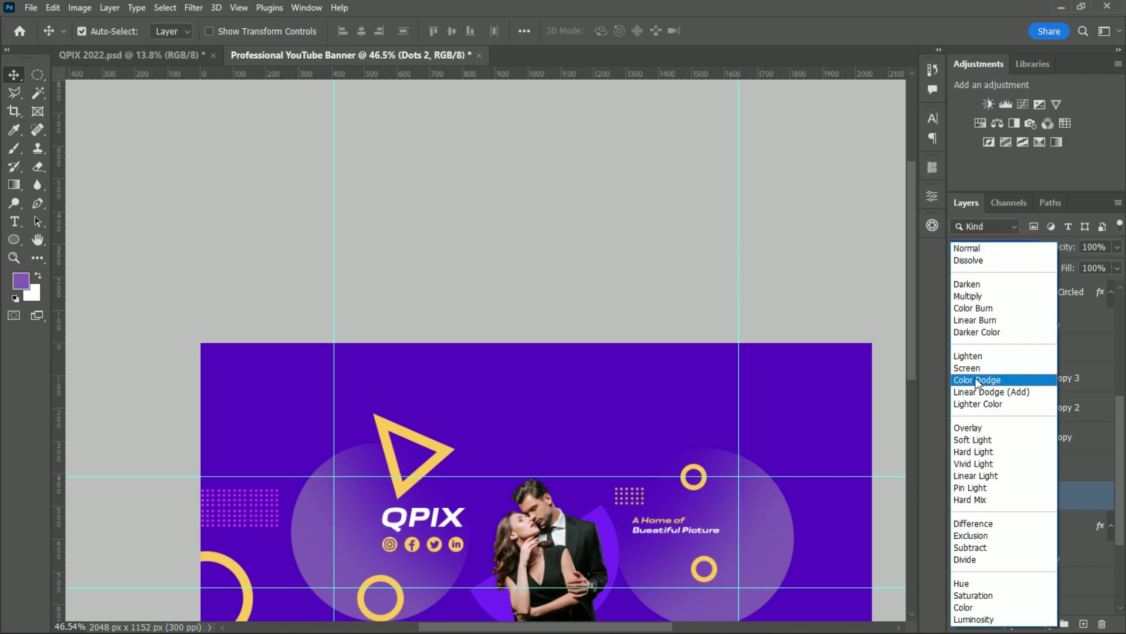
left_click(975, 393)
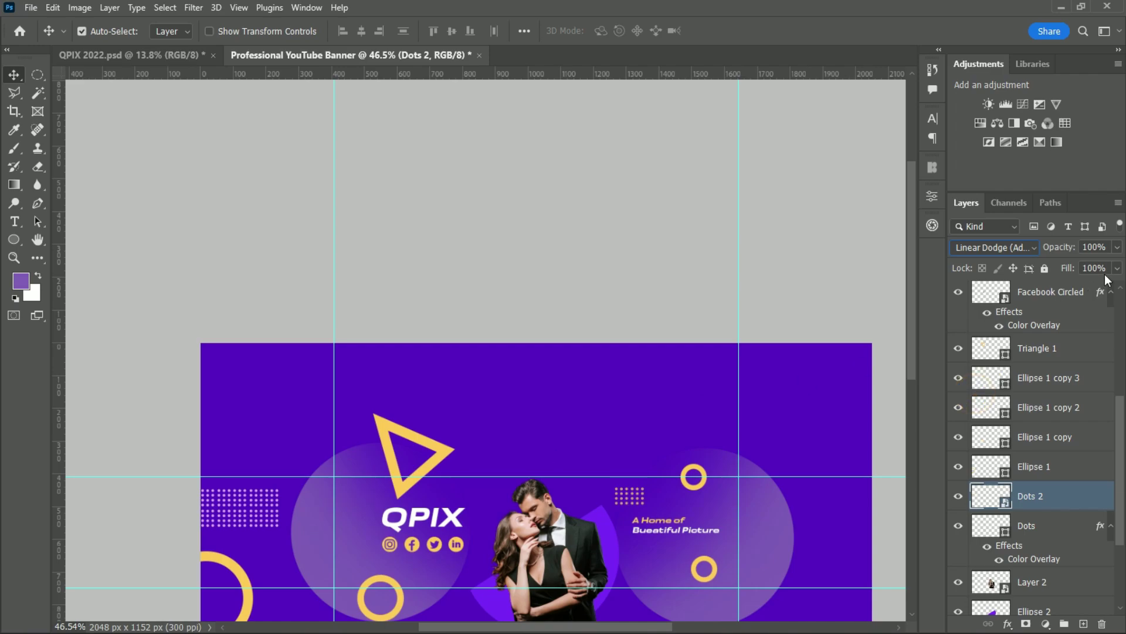
left_click(1118, 247)
left_click_drag(1113, 263, 1077, 268)
left_click(905, 343)
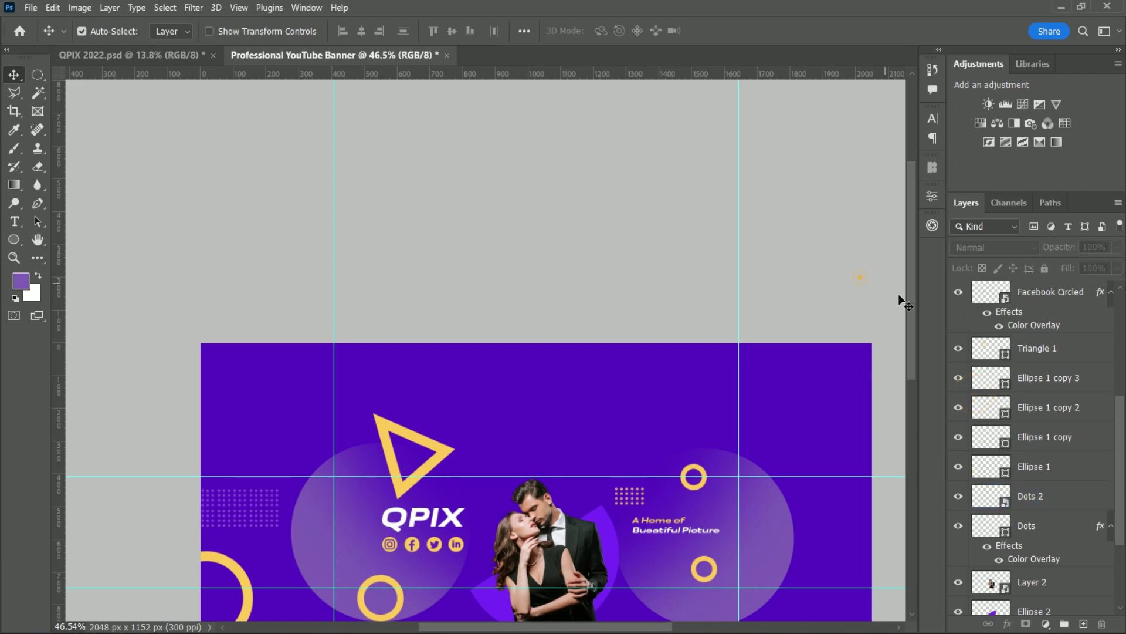
mouse_move(909, 342)
left_mouse_down()
mouse_move(911, 399)
mouse_move(882, 433)
left_mouse_up()
scroll(712, 478, "up", 2)
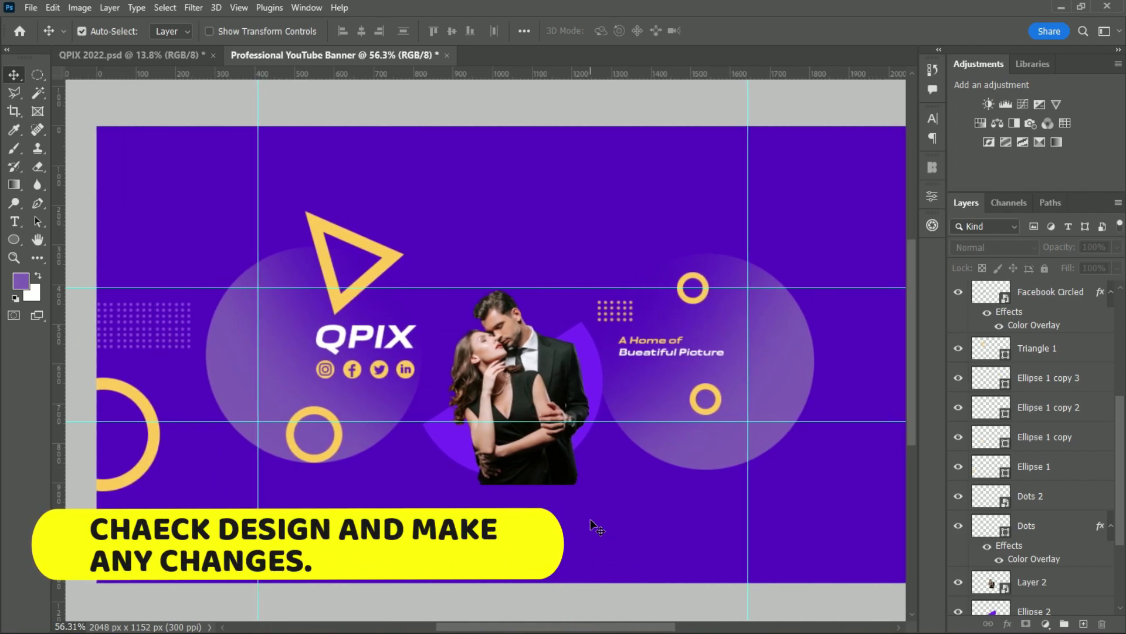
scroll(595, 502, "down", 1)
scroll(551, 490, "up", 2)
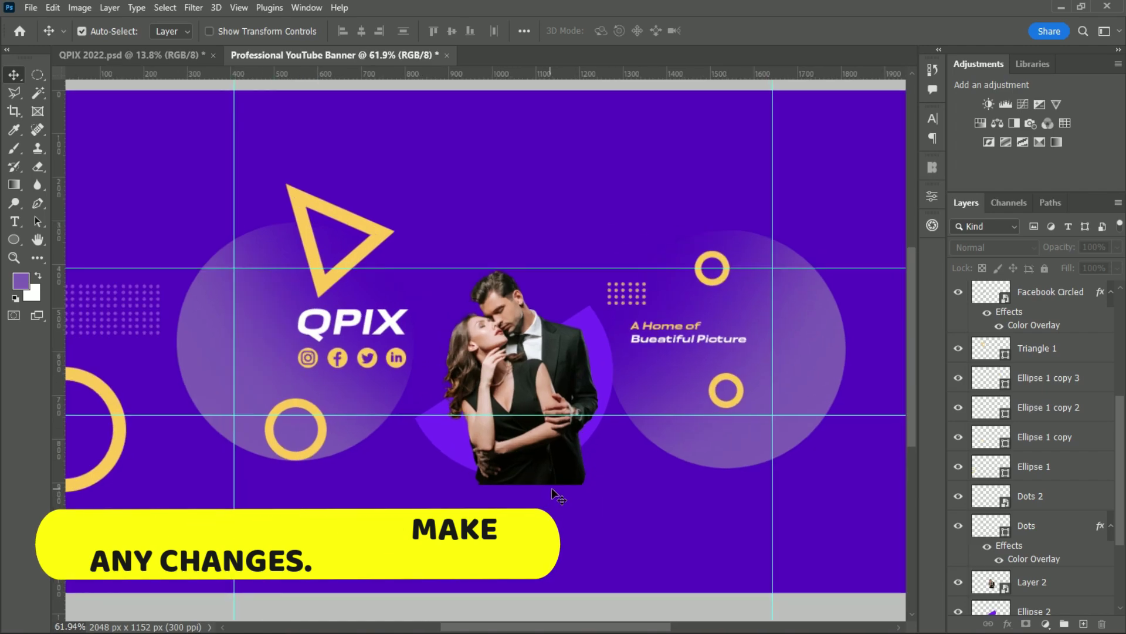
left_click(391, 327)
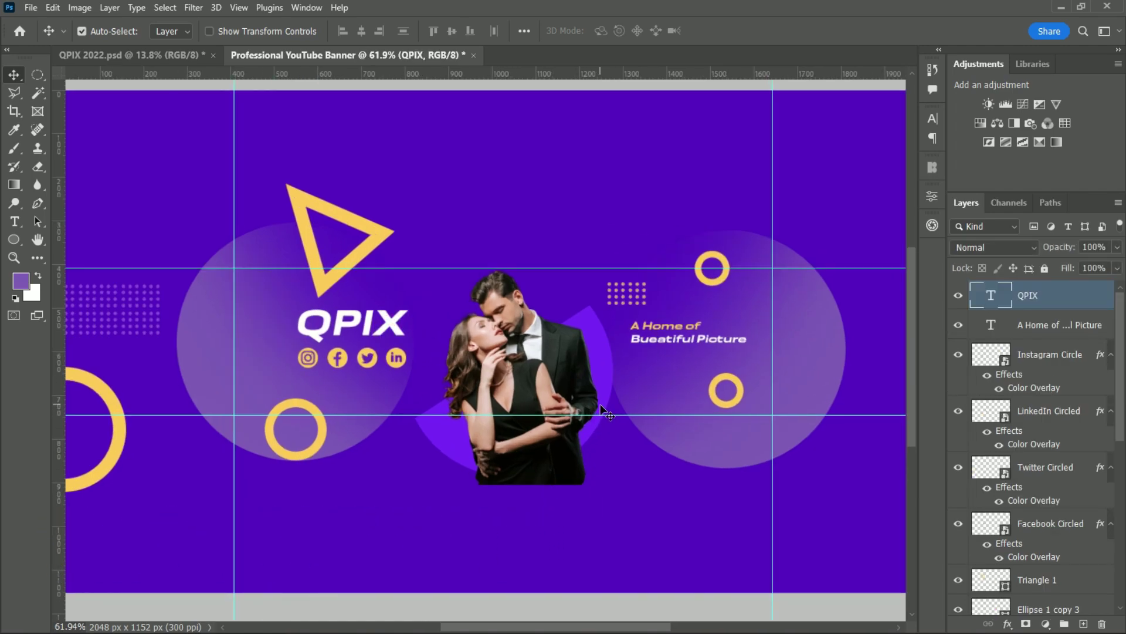
scroll(646, 413, "down", 1)
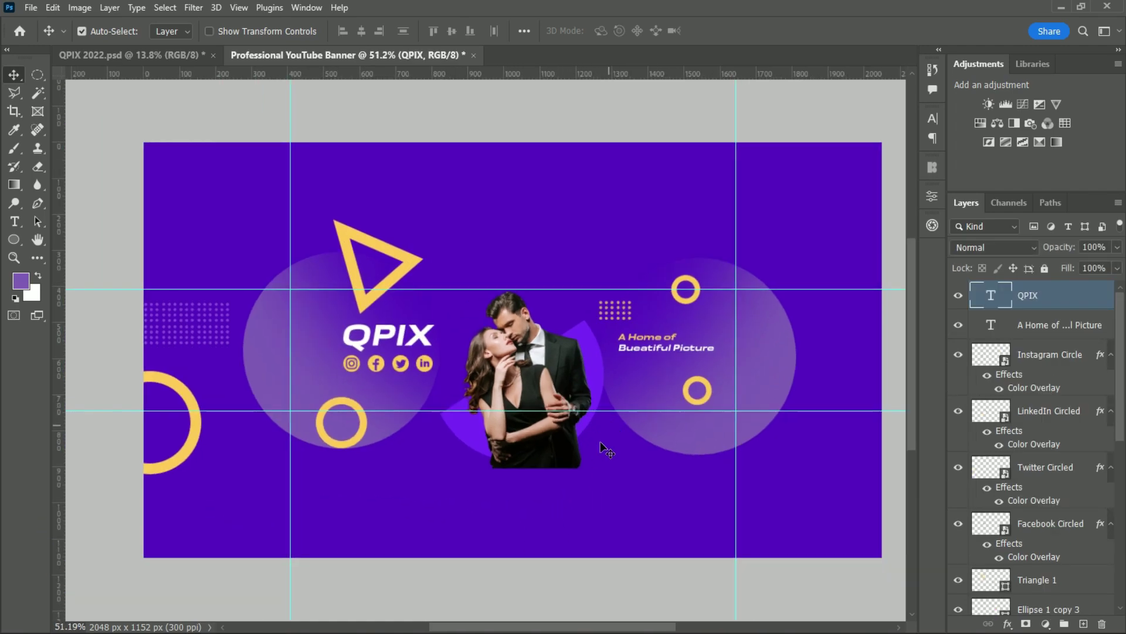
scroll(572, 410, "up", 2)
scroll(572, 411, "down", 4)
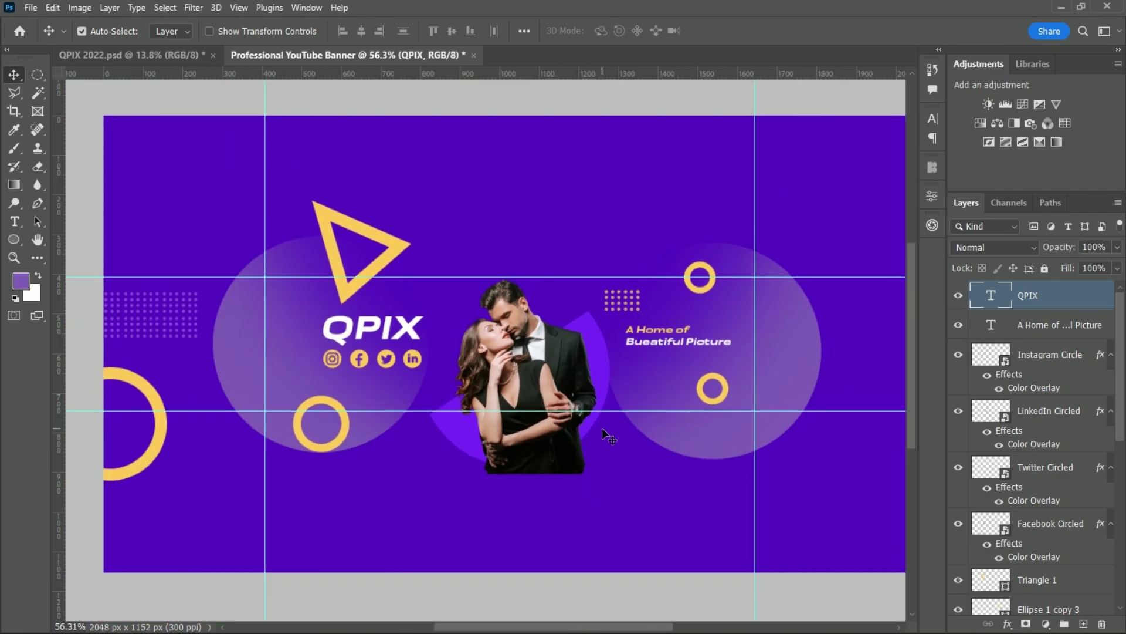
scroll(587, 622, "up", 1)
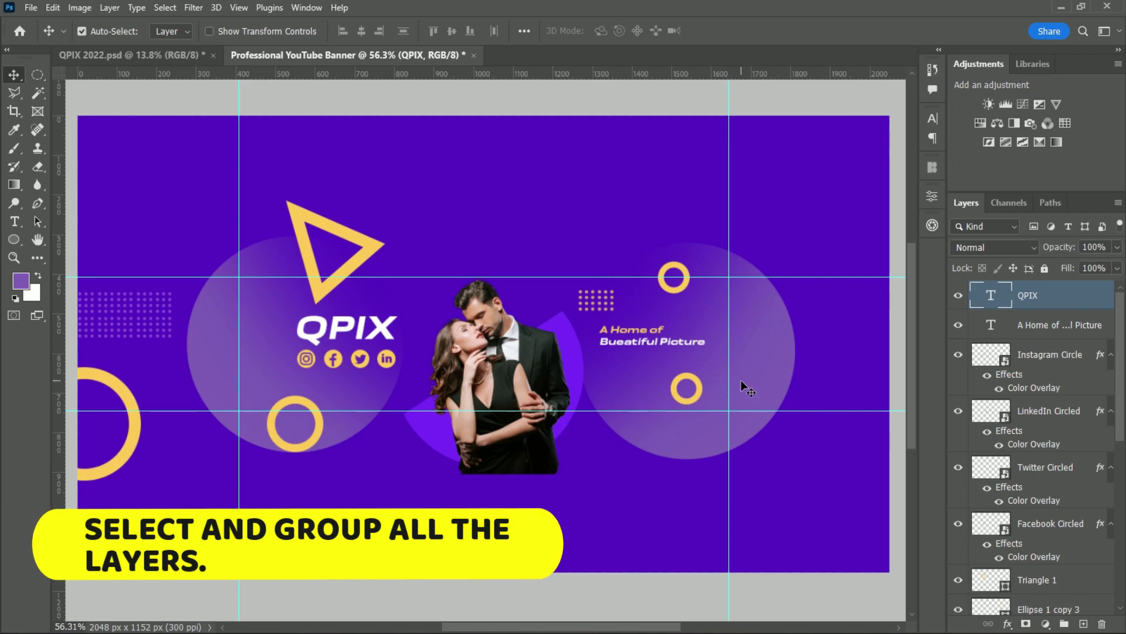
Group Layer 2 through Layer 1 into a group named Design.
scroll(740, 379, "down", 2)
scroll(698, 399, "up", 1)
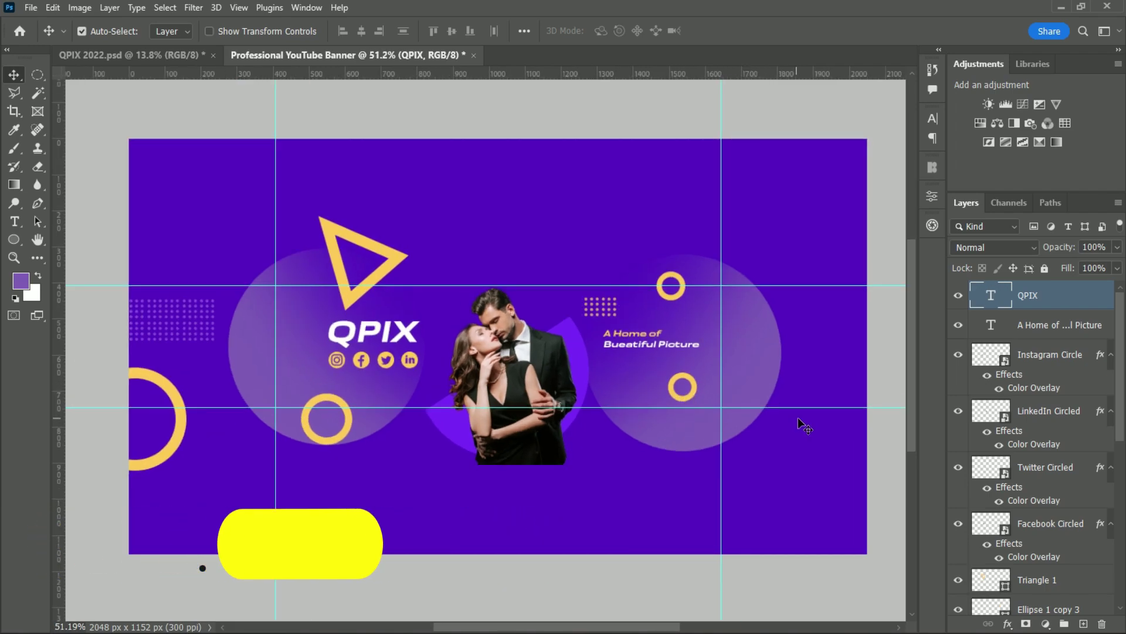
scroll(1095, 440, "down", 10)
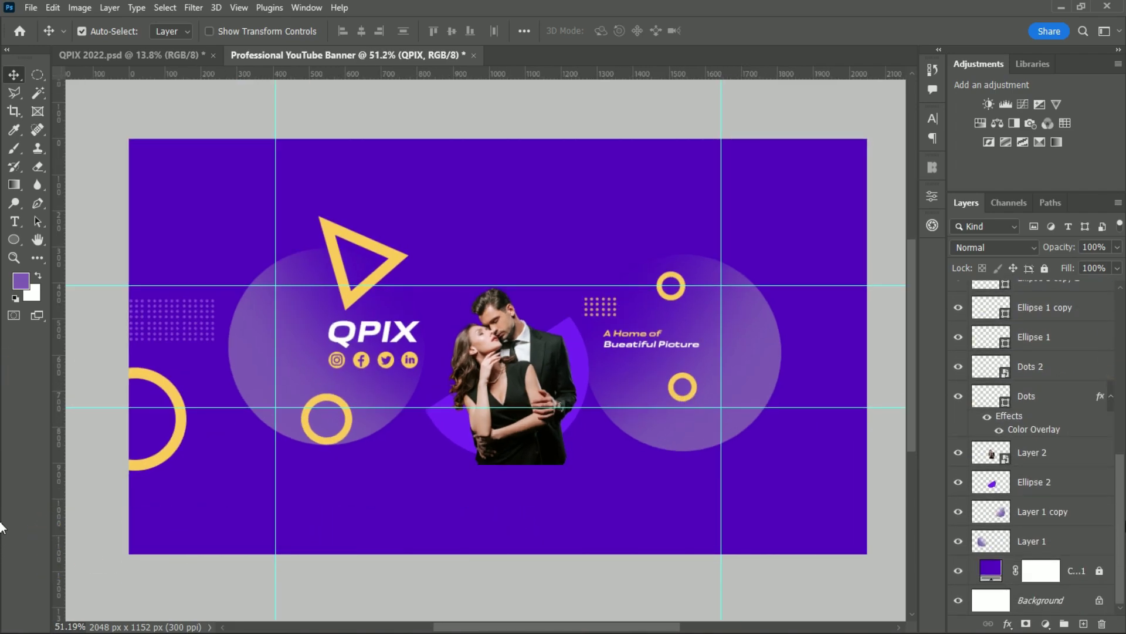
scroll(1095, 499, "up", 3)
scroll(1094, 534, "down", 3)
left_click(1071, 493)
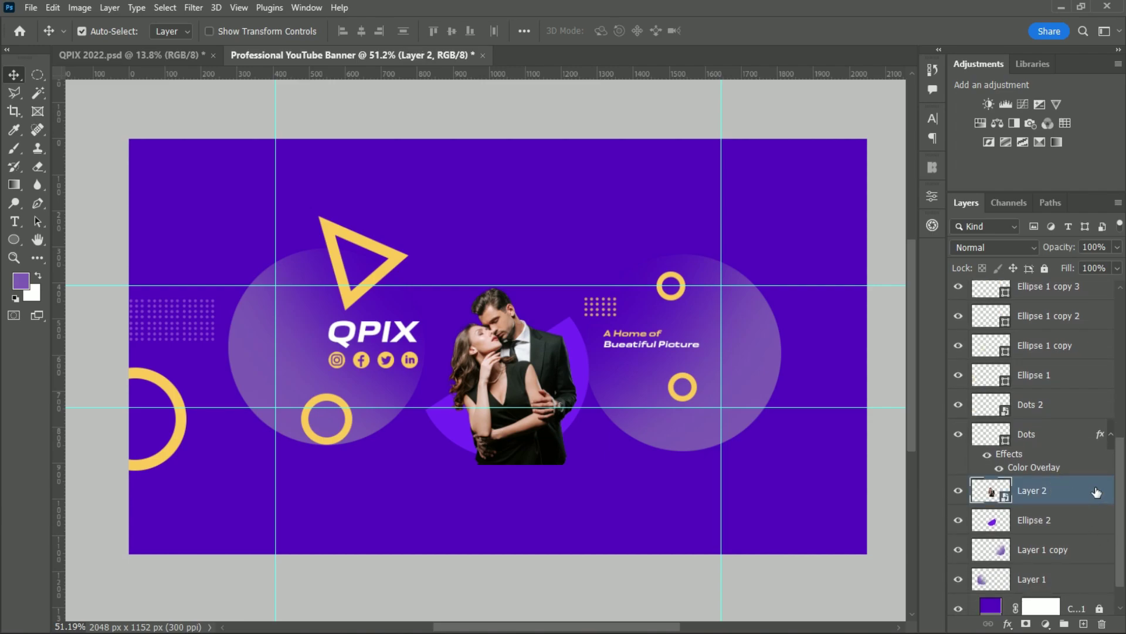
scroll(1112, 510, "down", 1)
left_click(1075, 551, "shift")
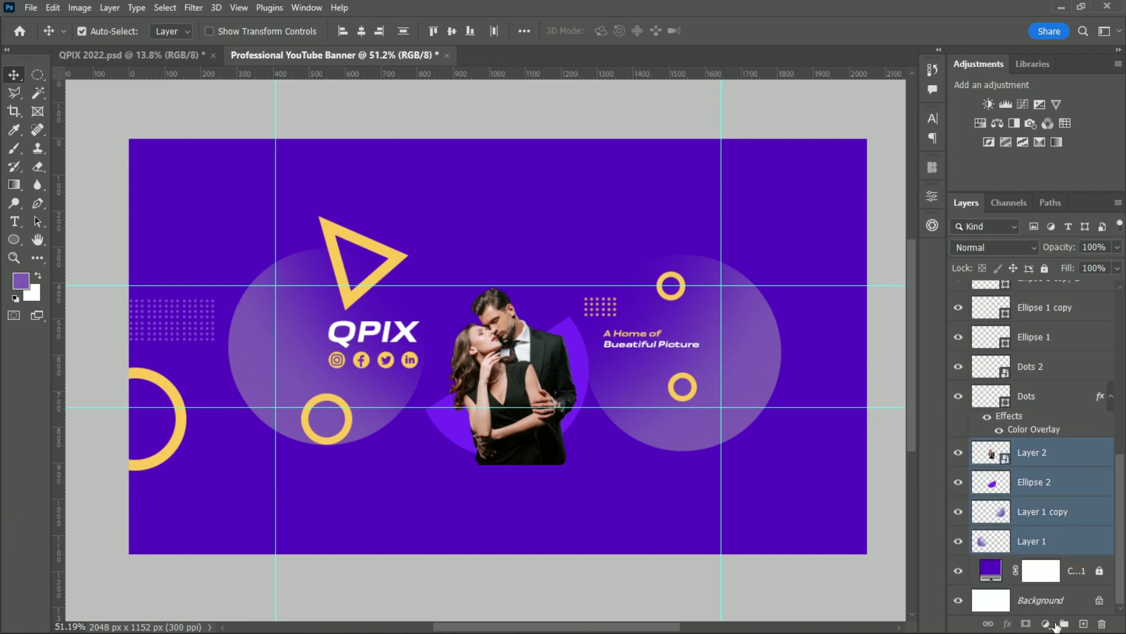
left_click(1064, 624)
double_click(1017, 549)
type("Design")
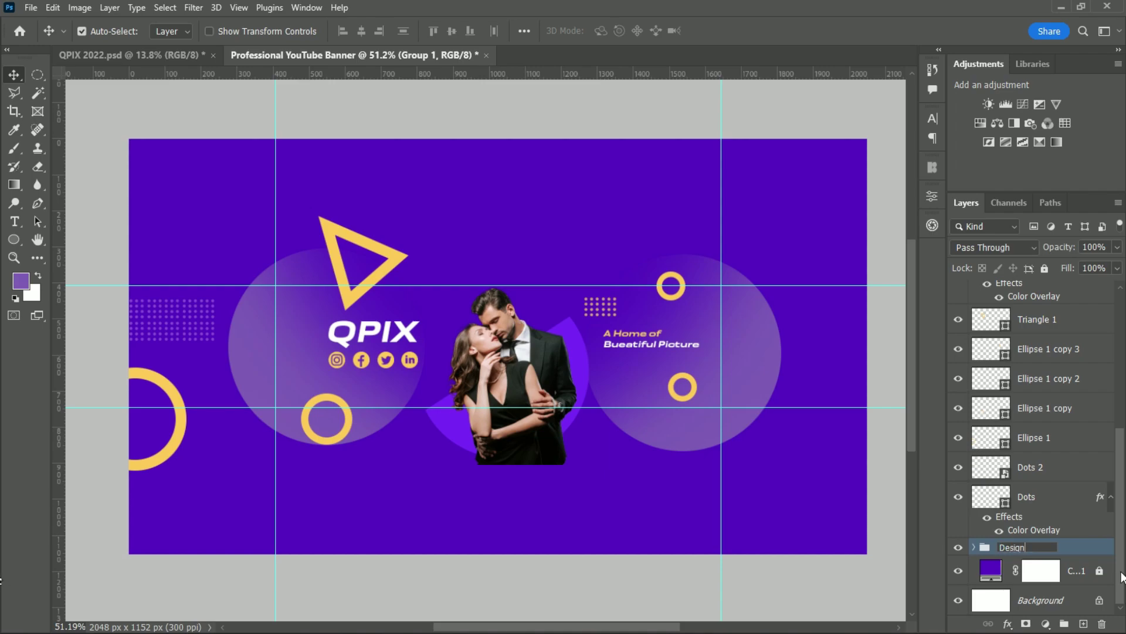
key("Return")
Group the Dots through Instagram Circle layers into a group named Shapes.
scroll(1109, 505, "up", 1)
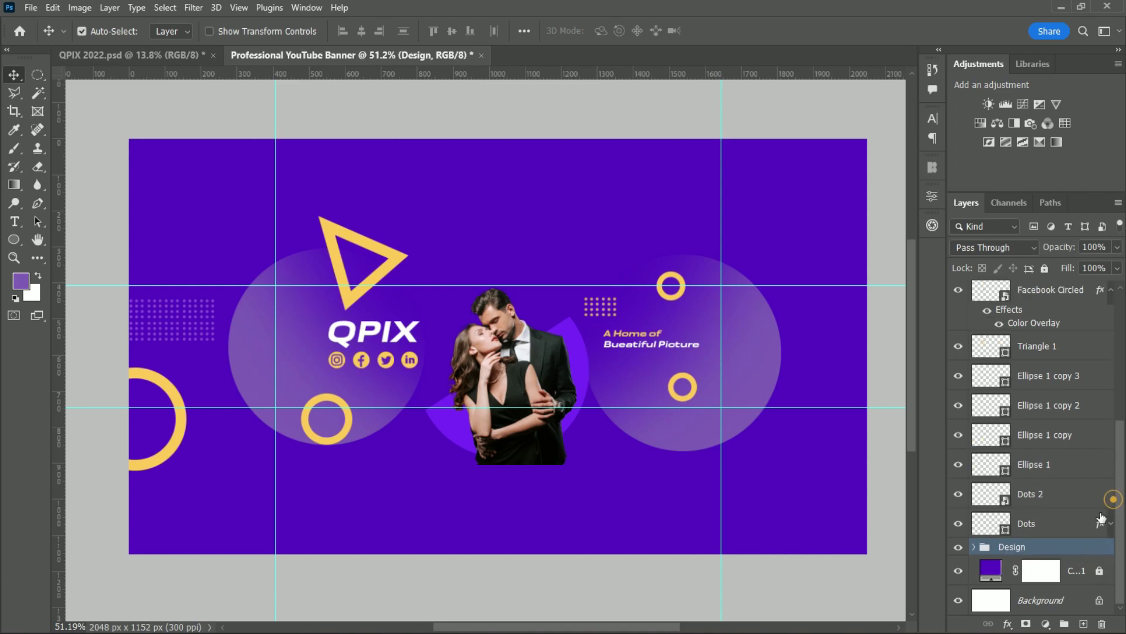
left_click(1050, 531)
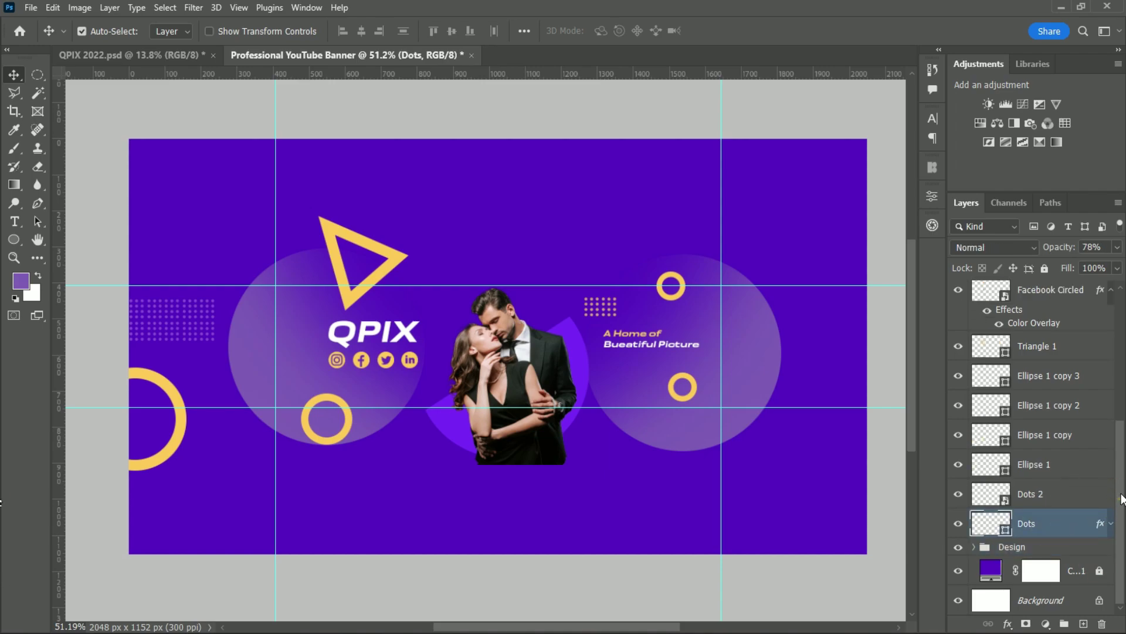
scroll(1056, 499, "up", 3)
scroll(1056, 498, "up", 2)
left_click(1077, 356, "shift")
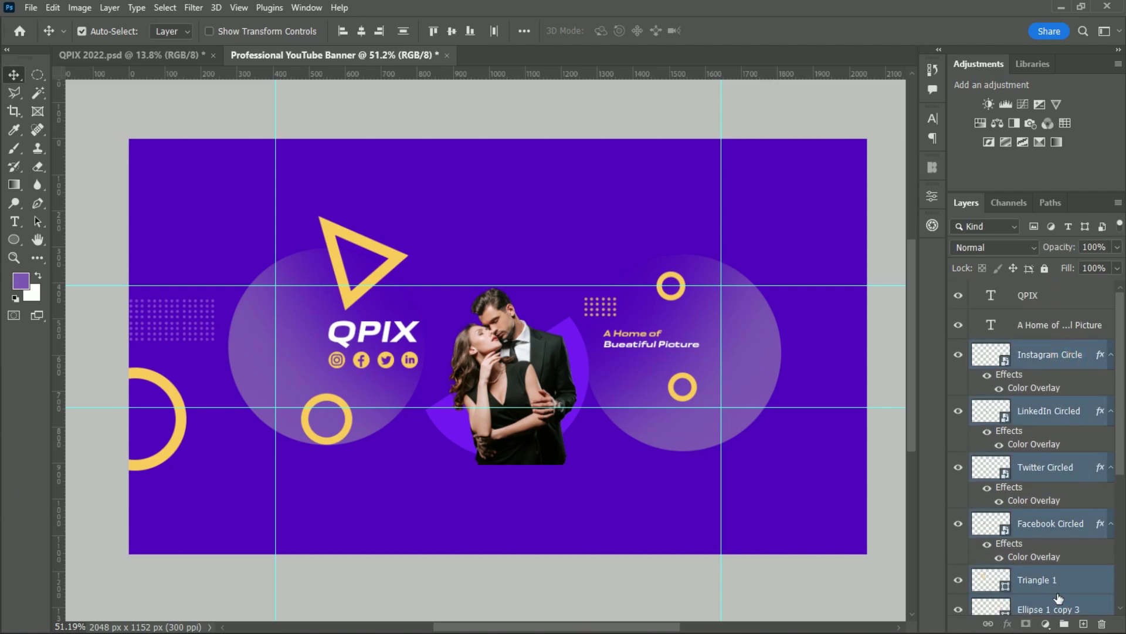
left_click(1065, 624)
double_click(1064, 351)
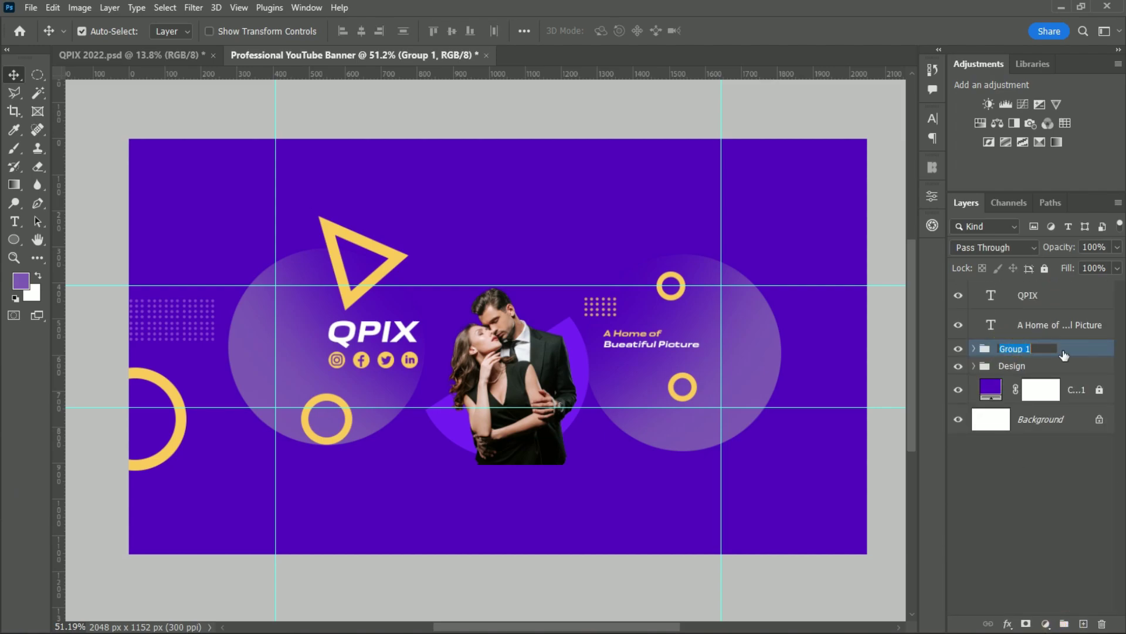
type("Shapes")
left_click(1067, 323)
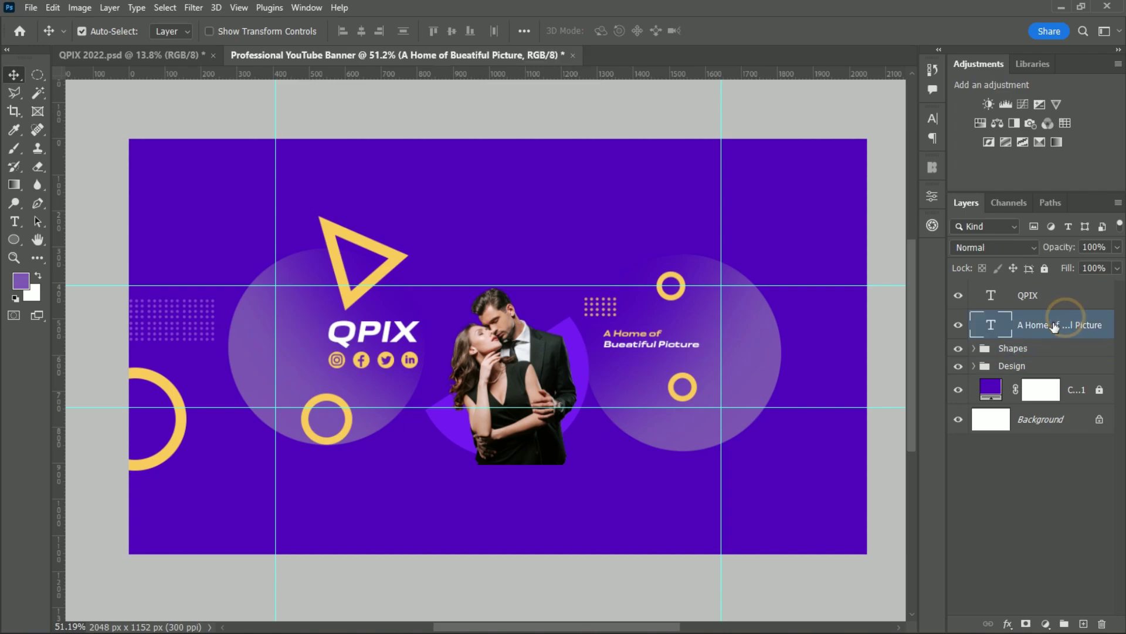
Group the tagline and QPIX text layers and begin renaming the group.
left_click(1054, 304)
left_click(1059, 328)
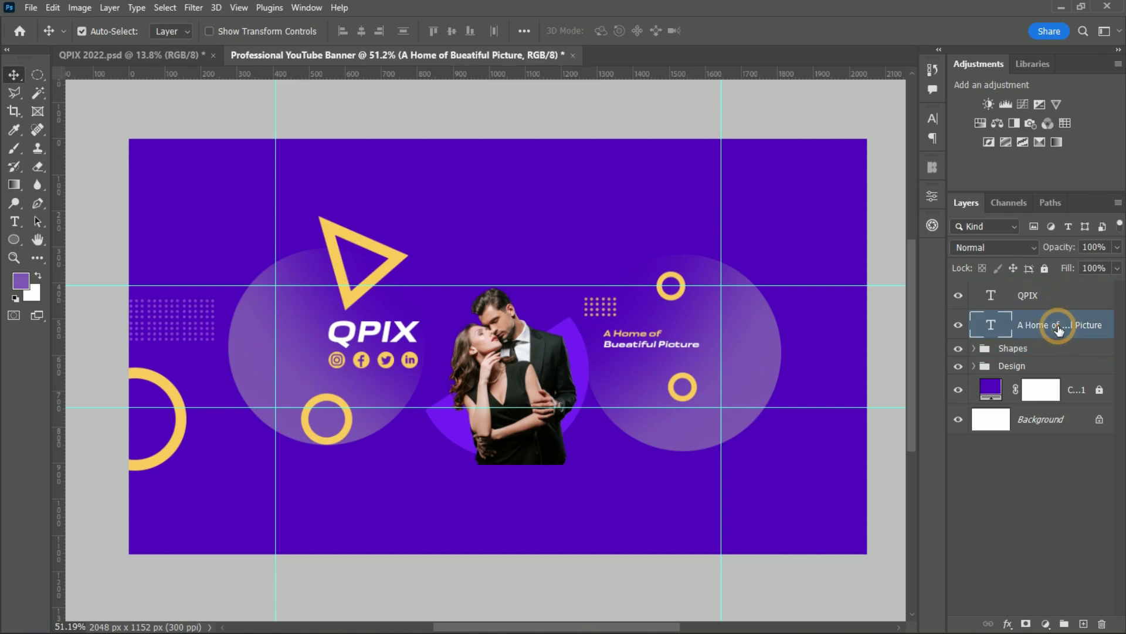
left_click(1051, 297, "shift")
left_click(1064, 623)
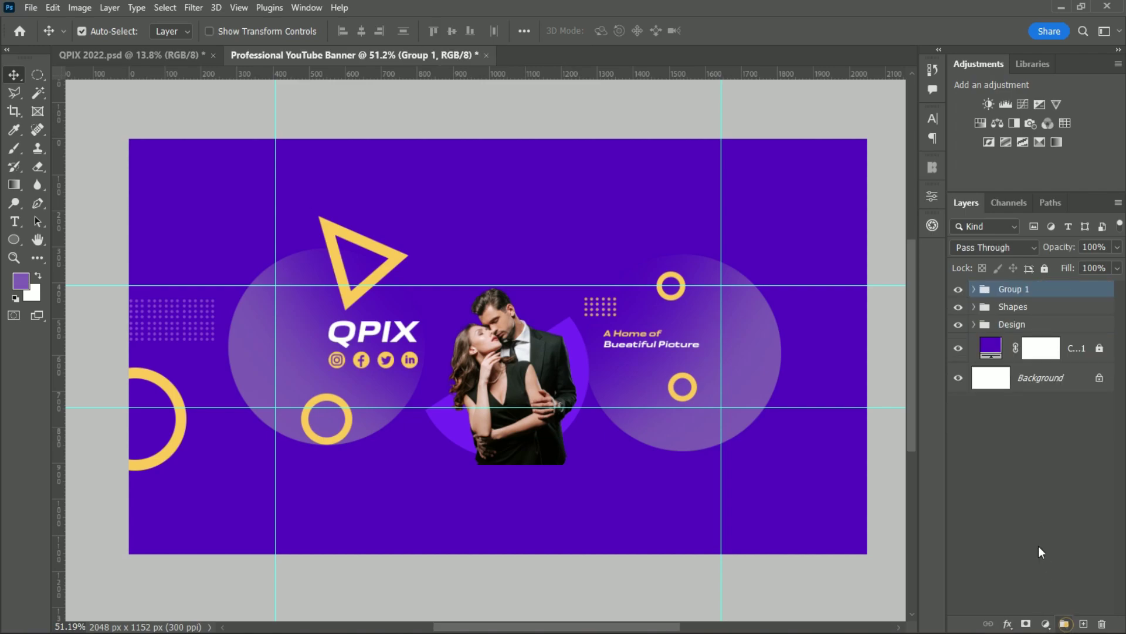
double_click(1015, 290)
type("t")
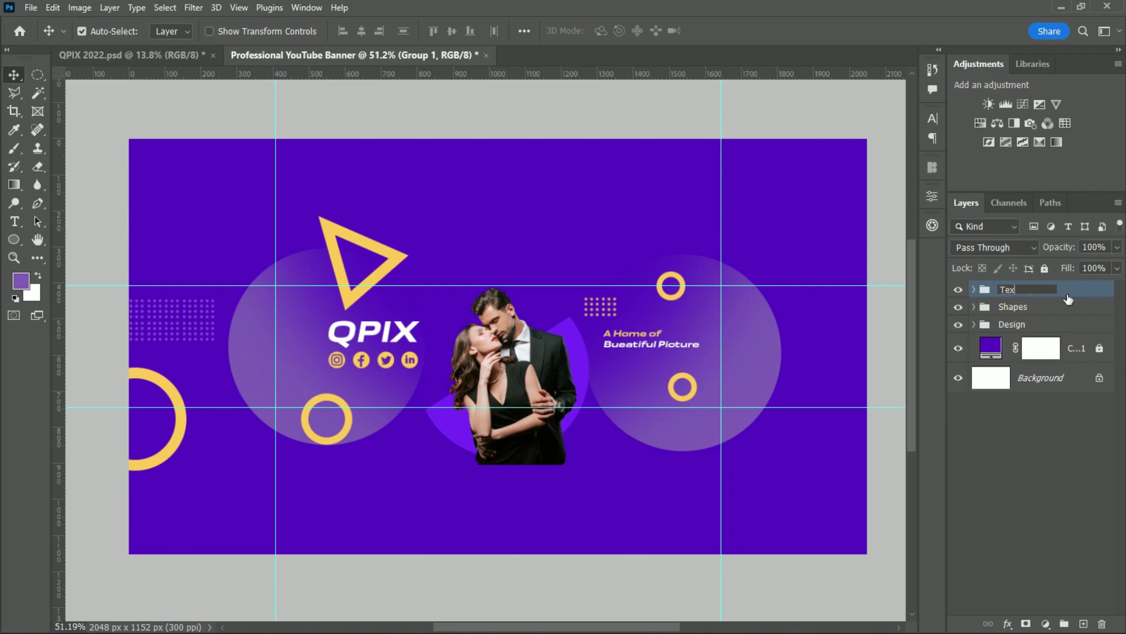
Name the group Text, end the tagline with a period, hide guides, and collapse the group.
key("Return")
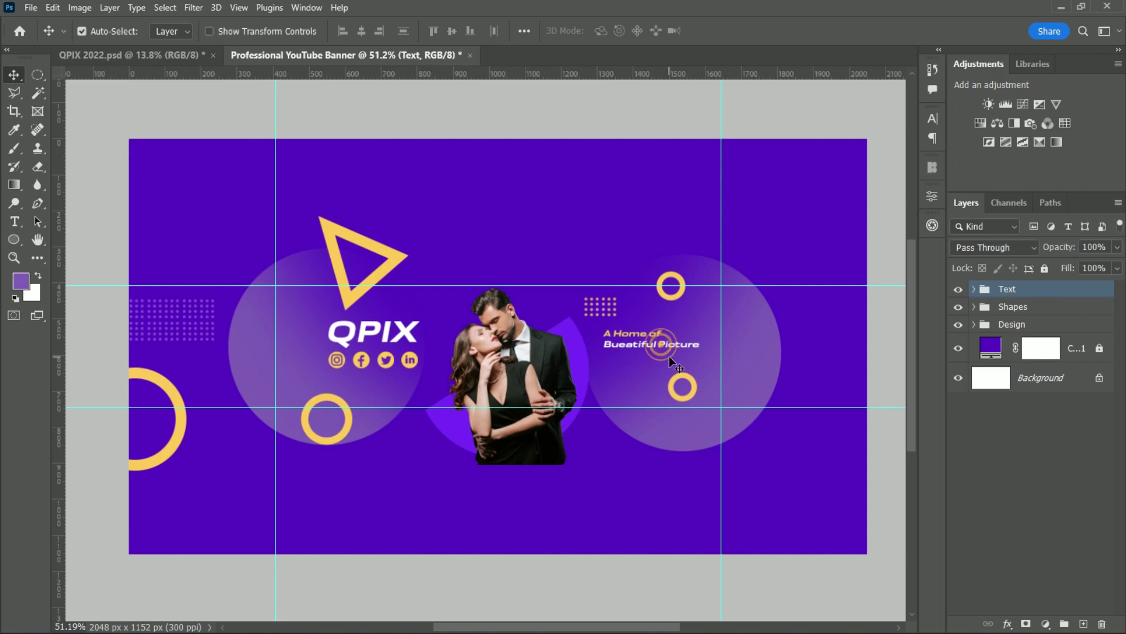
double_click(669, 344)
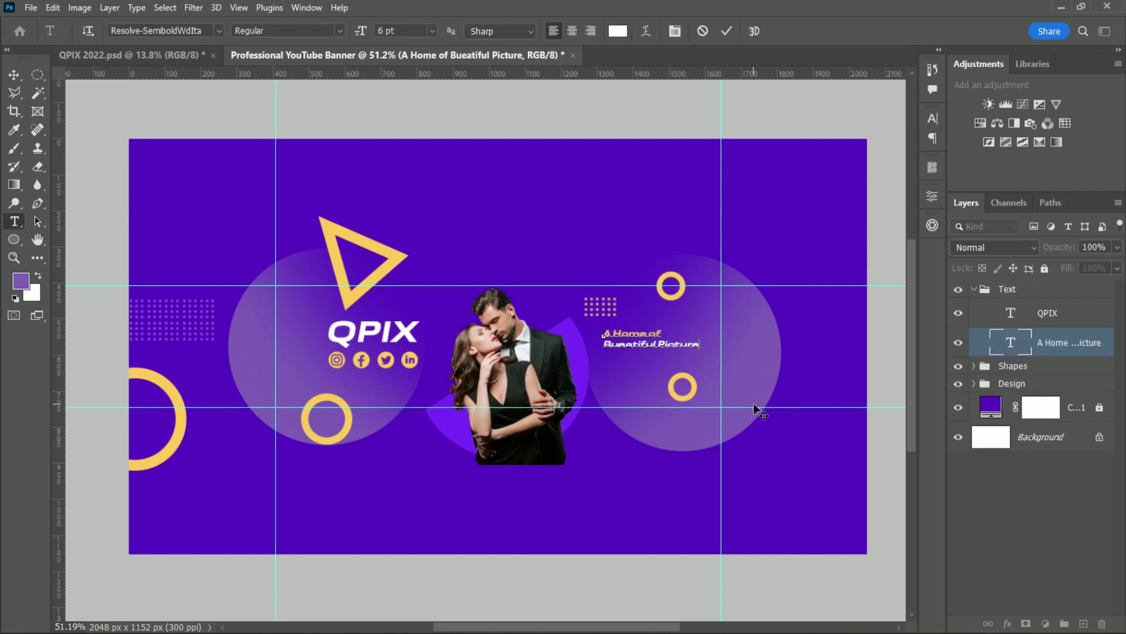
left_click(727, 30)
key("v")
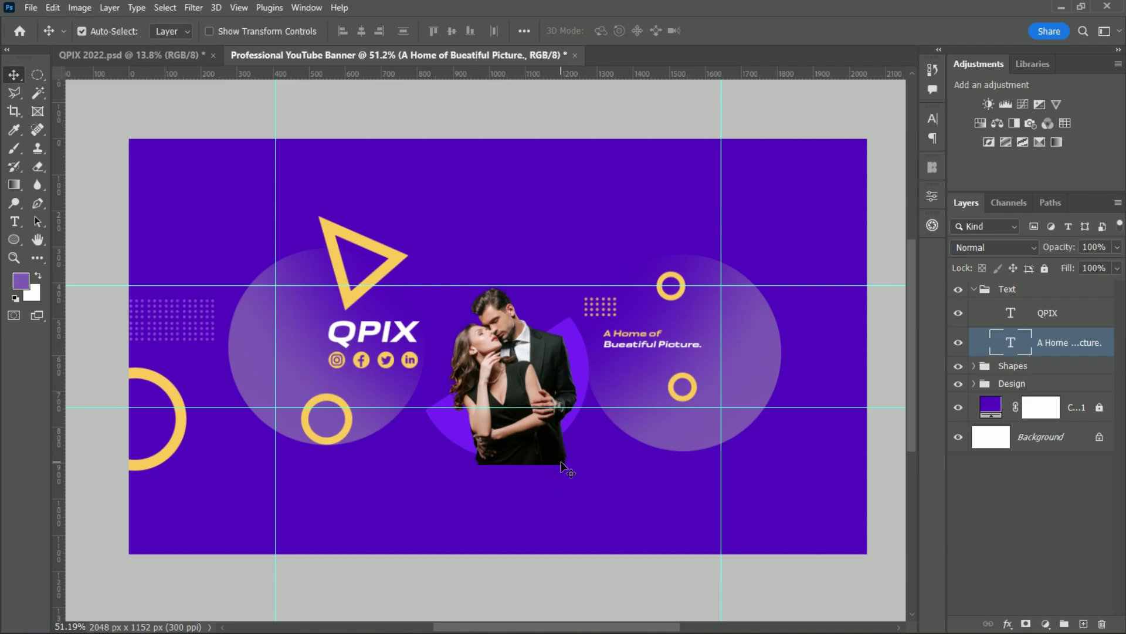
key("ctrl+semicolon")
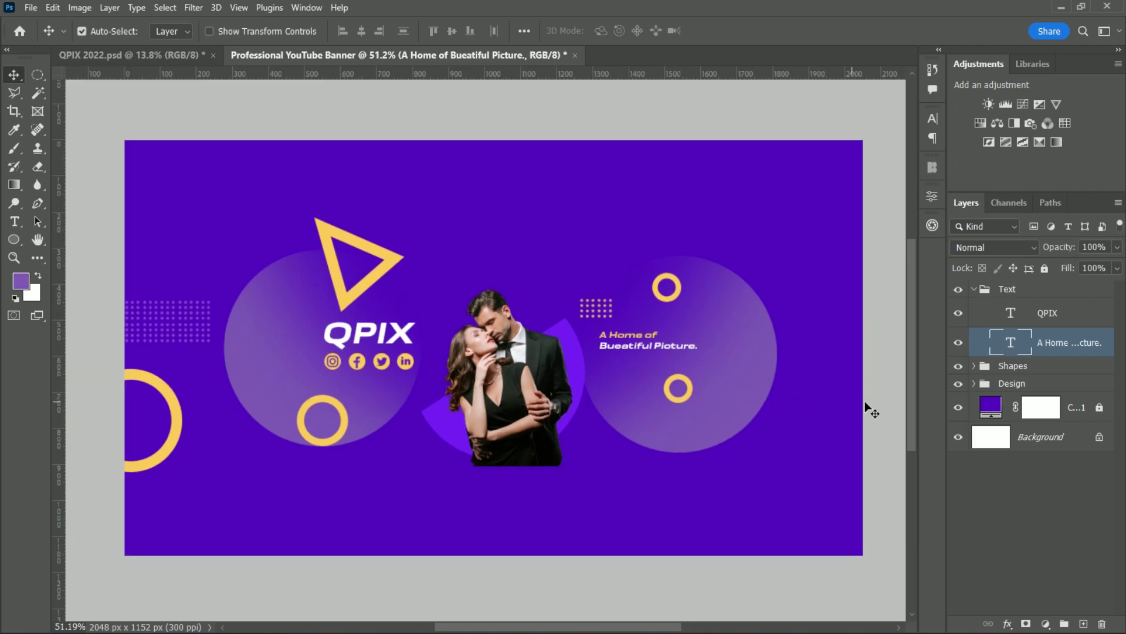
left_click(975, 290)
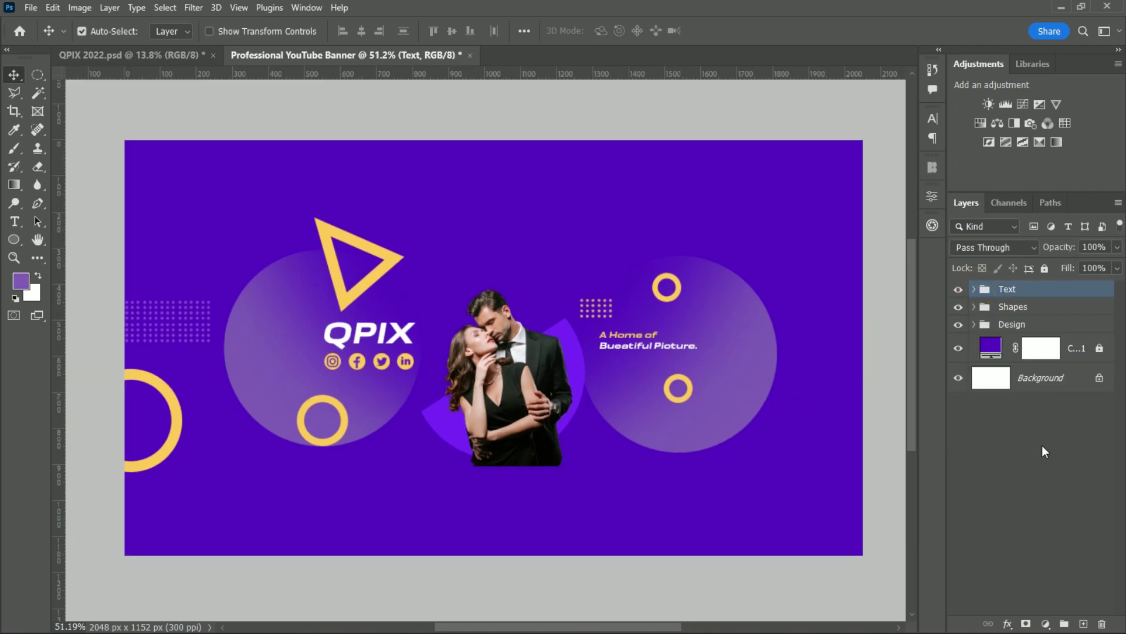